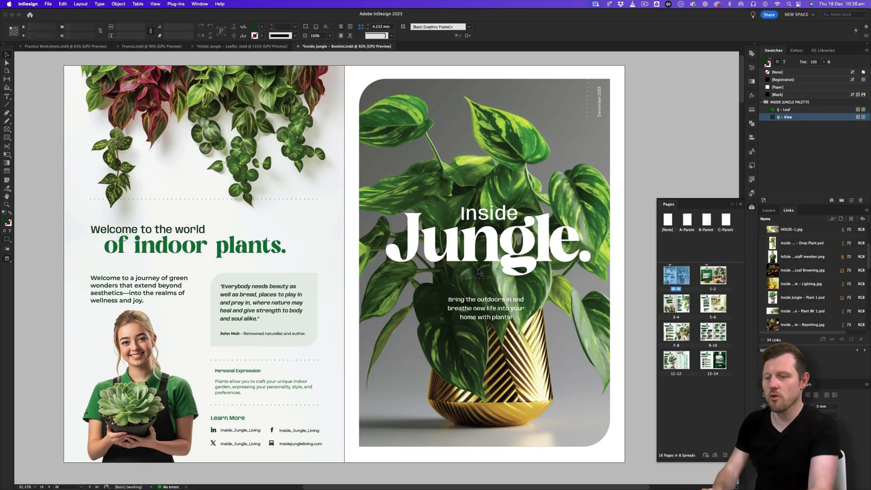
Examine the Inside Jungle booklet's cover and select the text and image frames on the Welcome spread, pages 1 and 2.
{"action": "scroll", "coordinate": [479, 271], "scroll_direction": "down", "scroll_amount": 10}
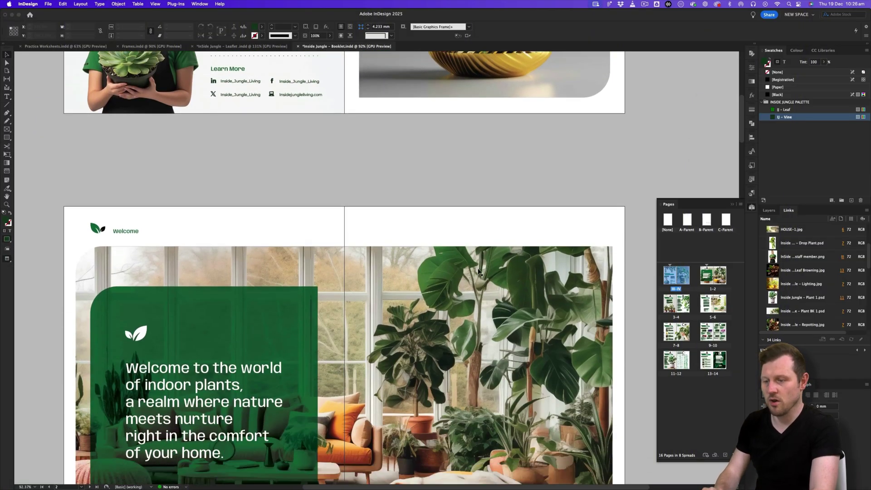
{"action": "scroll", "coordinate": [479, 272], "scroll_direction": "down", "scroll_amount": 4}
{"action": "left_click", "coordinate": [267, 270]}
{"action": "left_click", "coordinate": [150, 191]}
{"action": "left_click", "coordinate": [220, 175]}
{"action": "left_click", "coordinate": [448, 147]}
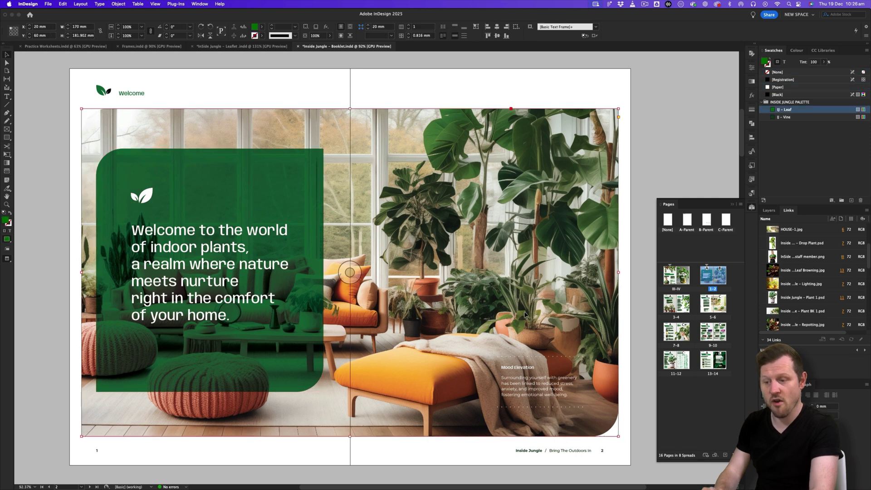
{"action": "left_click", "coordinate": [526, 381]}
Show the booklet's frame edges in Normal mode and inspect the text and image frames on pages 3 to 6.
{"action": "key", "text": "w"}
{"action": "scroll", "coordinate": [452, 379], "scroll_direction": "down", "scroll_amount": 10}
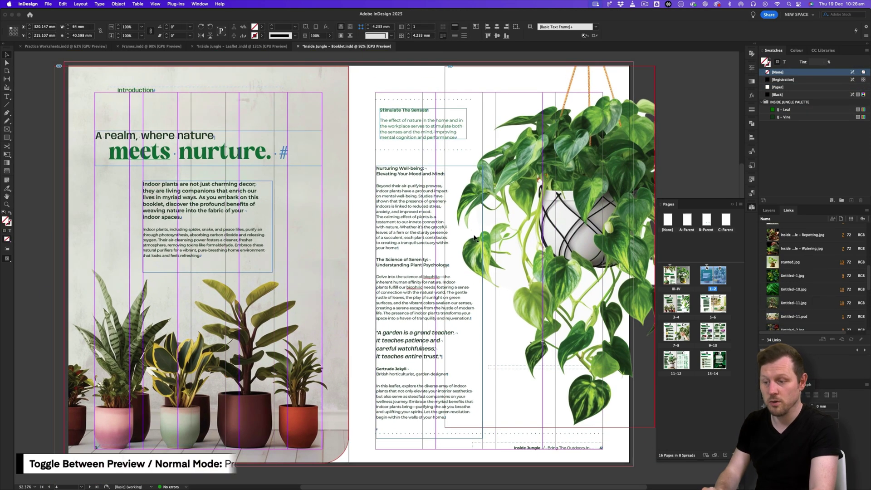
{"action": "left_click", "coordinate": [218, 197]}
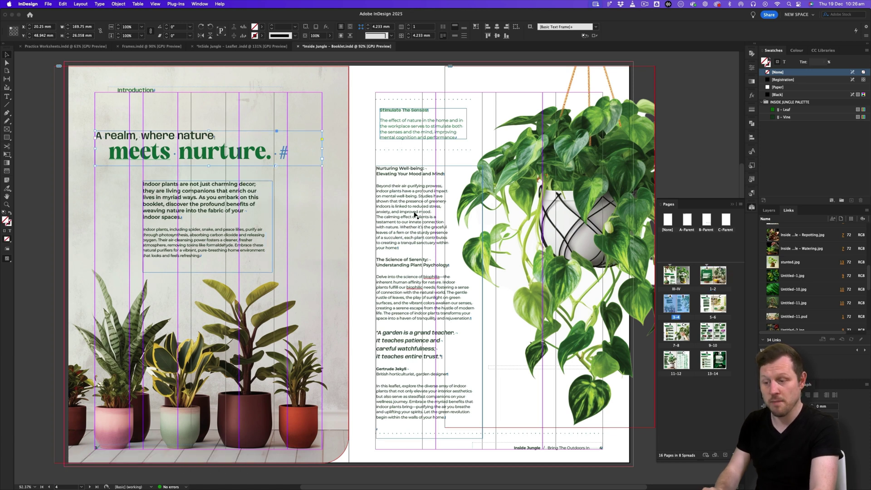
{"action": "left_click", "coordinate": [528, 187]}
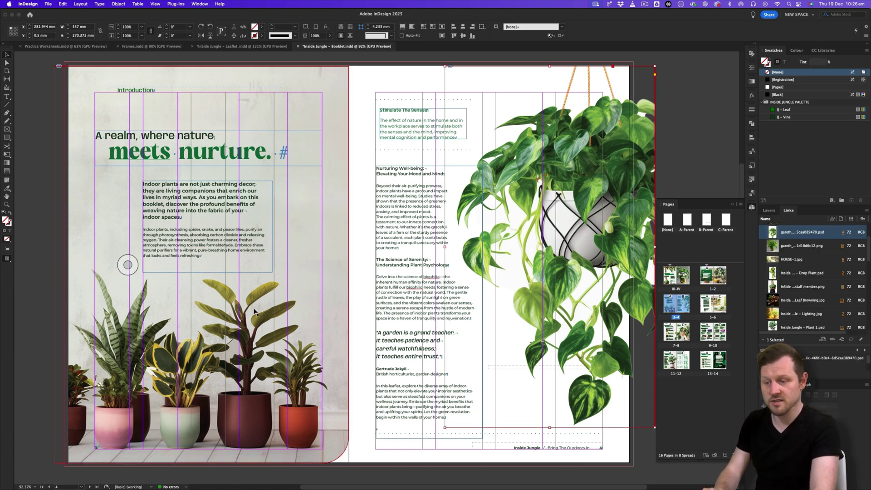
{"action": "scroll", "coordinate": [334, 369], "scroll_direction": "down", "scroll_amount": 10}
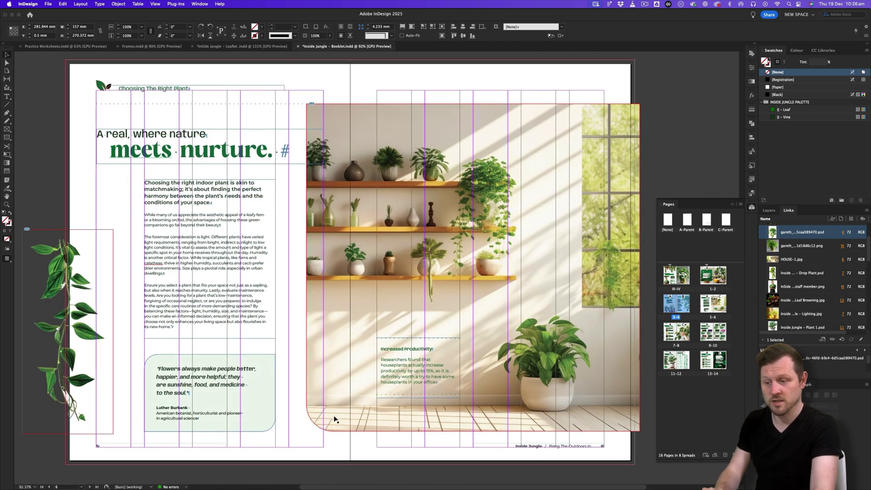
{"action": "left_click", "coordinate": [216, 378]}
{"action": "left_click", "coordinate": [89, 289]}
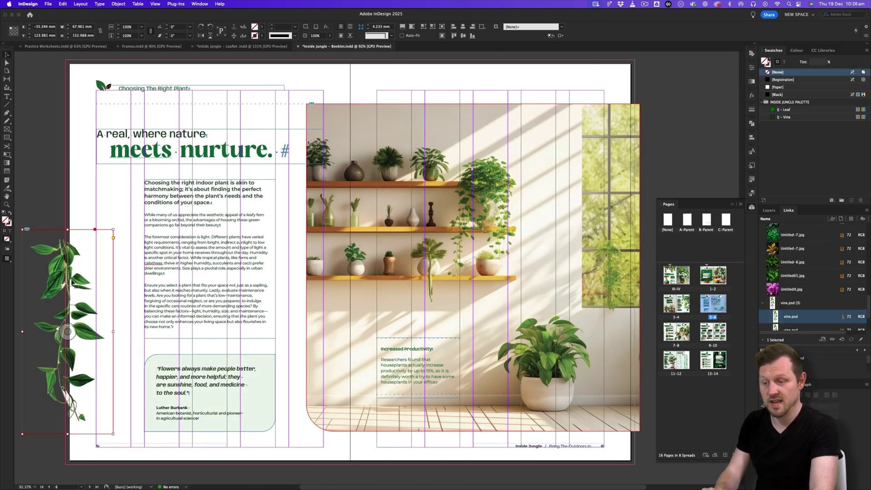
{"action": "left_click", "coordinate": [540, 289]}
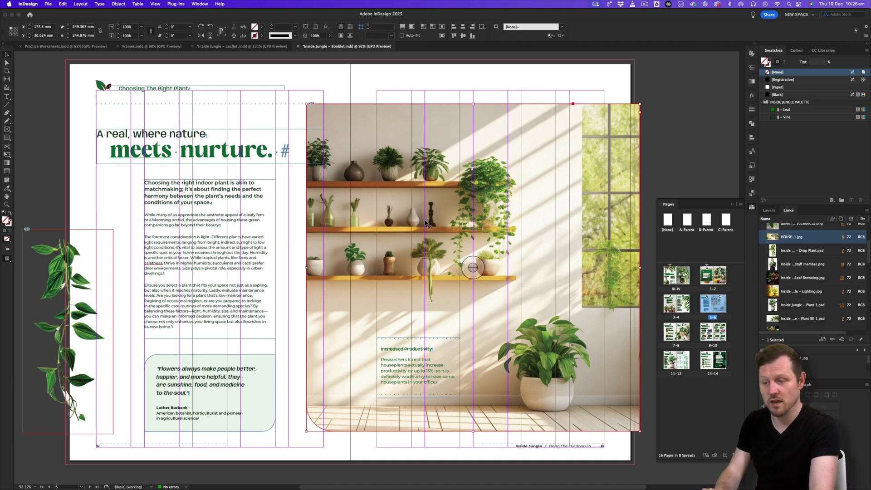
Review the frame layouts on the booklet's remaining spreads through the closing spread, pages 13 and 14.
{"action": "scroll", "coordinate": [425, 223], "scroll_direction": "down", "scroll_amount": 10}
{"action": "scroll", "coordinate": [426, 224], "scroll_direction": "down", "scroll_amount": 10}
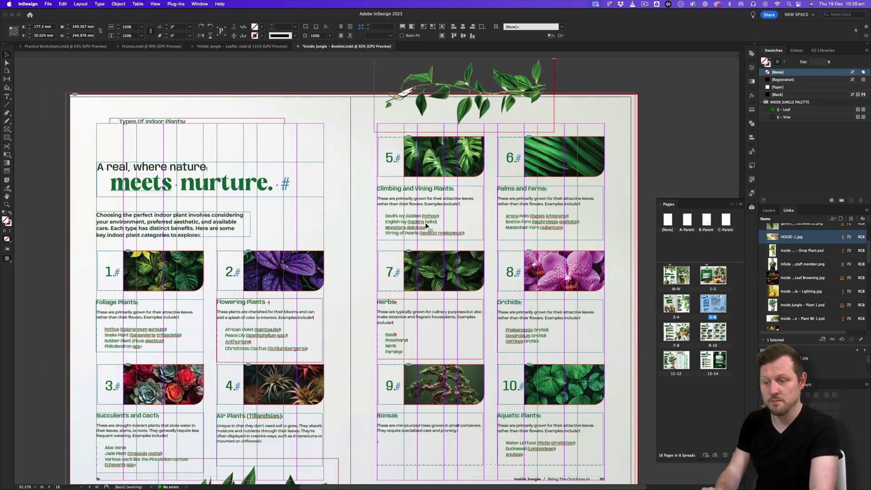
{"action": "scroll", "coordinate": [425, 224], "scroll_direction": "down", "scroll_amount": 10}
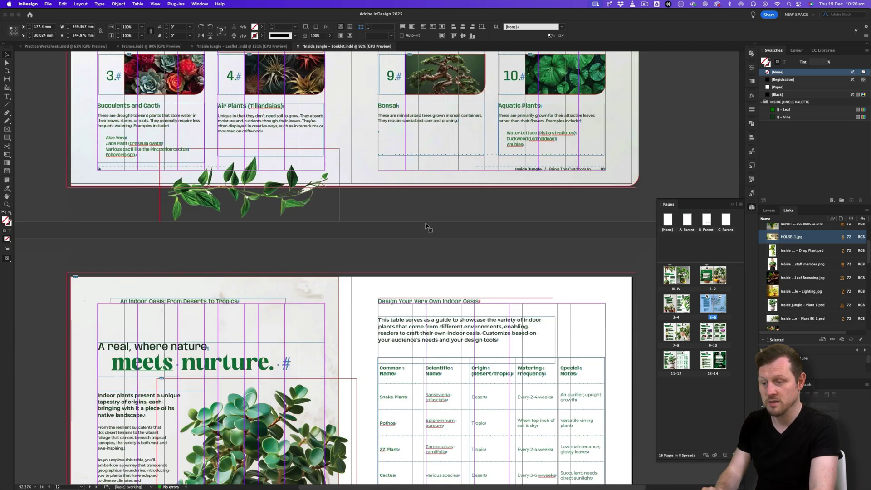
{"action": "scroll", "coordinate": [426, 225], "scroll_direction": "down", "scroll_amount": 10}
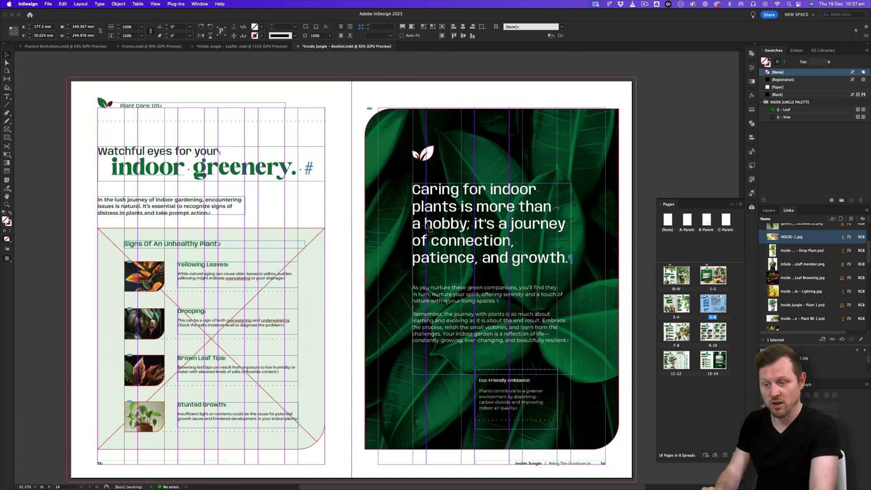
{"action": "scroll", "coordinate": [263, 317], "scroll_direction": "down", "scroll_amount": 2}
{"action": "scroll", "coordinate": [263, 317], "scroll_direction": "right", "scroll_amount": 1}
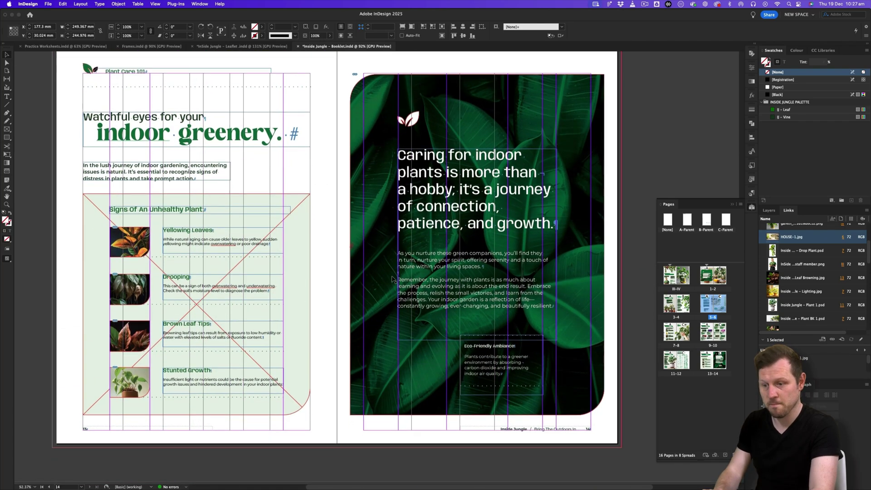
{"action": "scroll", "coordinate": [393, 278], "scroll_direction": "up", "scroll_amount": 1}
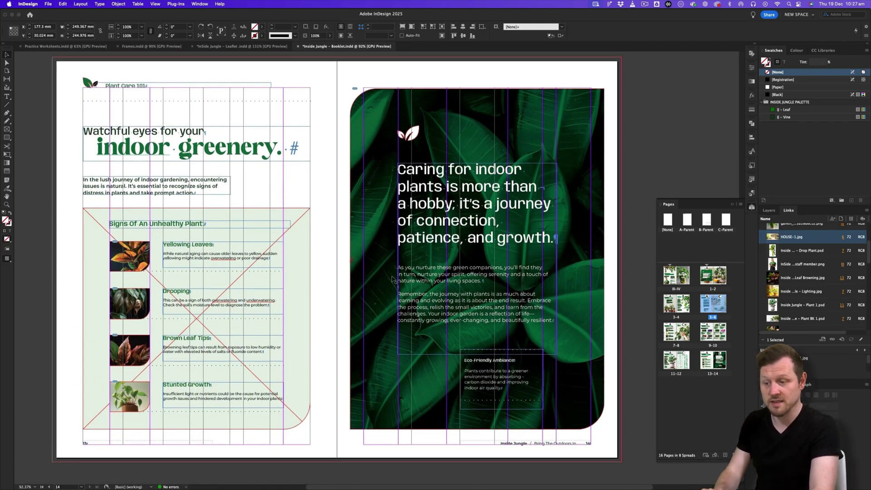
{"action": "scroll", "coordinate": [393, 280], "scroll_direction": "down", "scroll_amount": 1}
Inspect the potted plant image and intro text frames on page 11, and return to the booklet's cover spread.
{"action": "scroll", "coordinate": [392, 279], "scroll_direction": "up", "scroll_amount": 10}
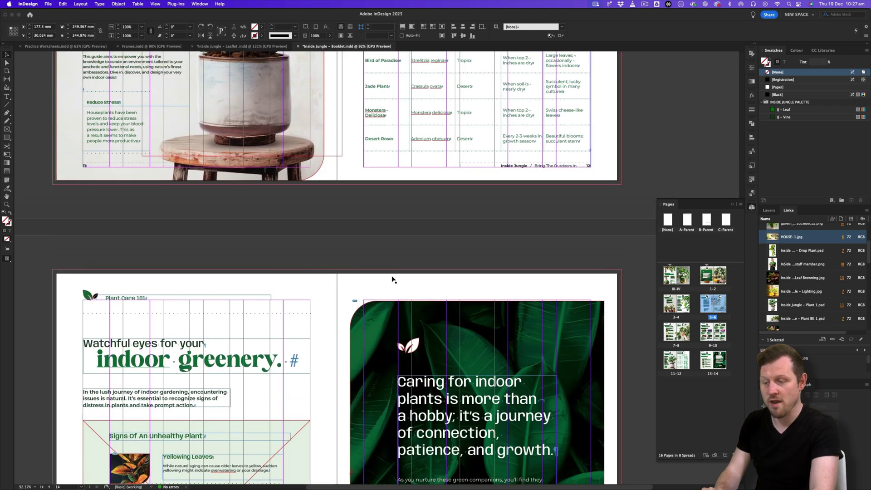
{"action": "scroll", "coordinate": [392, 279], "scroll_direction": "up", "scroll_amount": 15}
{"action": "left_click", "coordinate": [151, 212]}
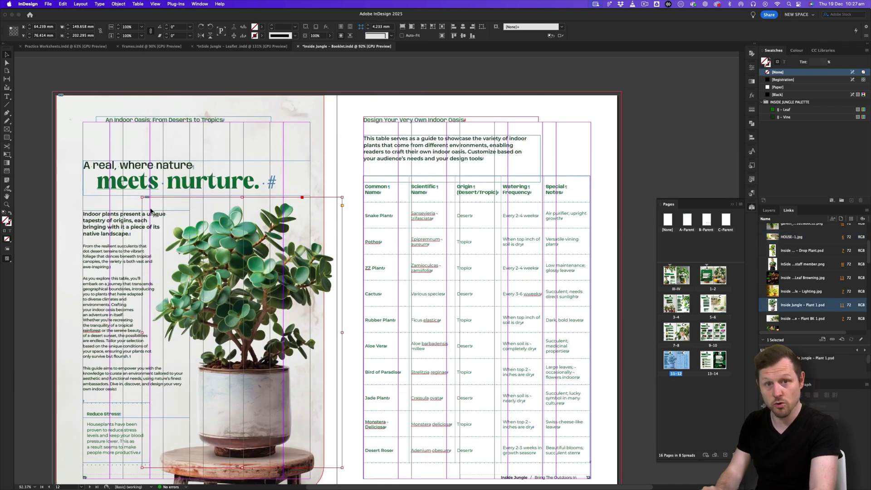
{"action": "left_click", "coordinate": [122, 223]}
{"action": "scroll", "coordinate": [380, 234], "scroll_direction": "up", "scroll_amount": 15}
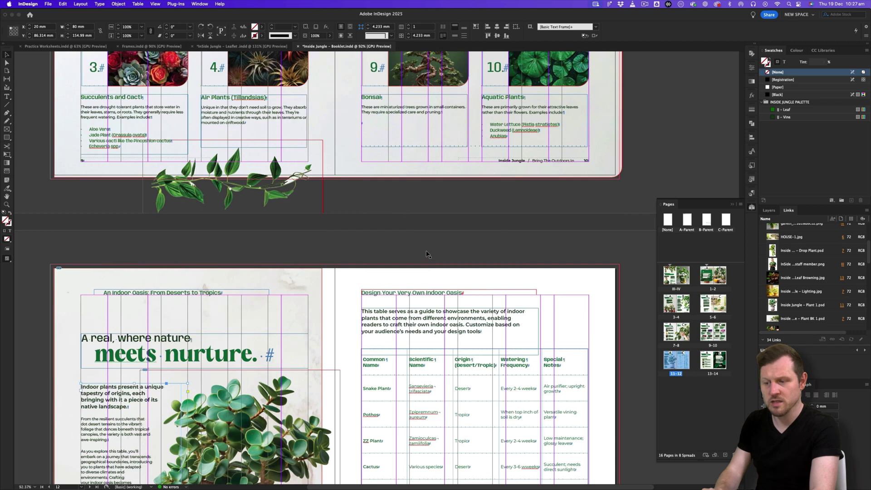
{"action": "scroll", "coordinate": [426, 254], "scroll_direction": "up", "scroll_amount": 3}
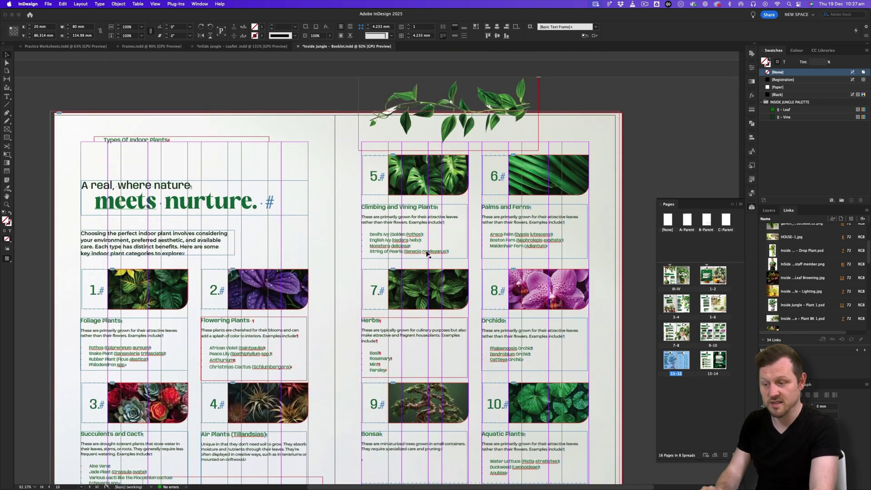
{"action": "scroll", "coordinate": [427, 253], "scroll_direction": "up", "scroll_amount": 20}
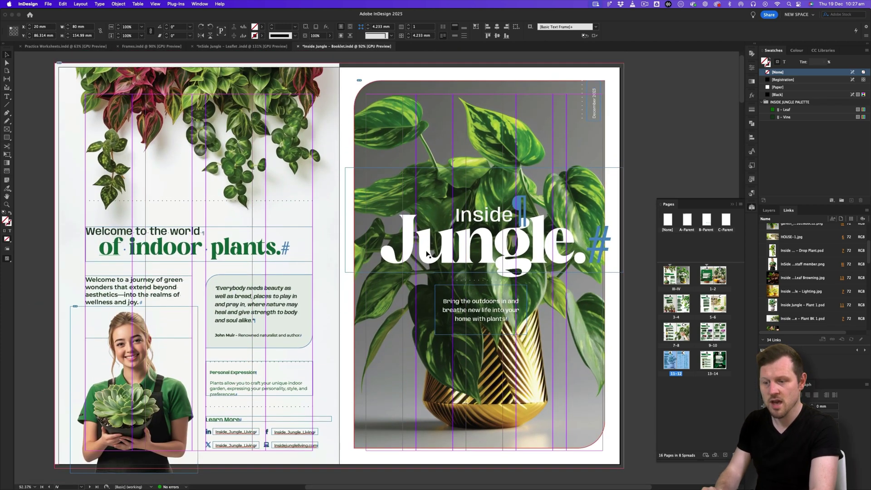
In Finder, open Practice Worksheets.indd from the 2 - PRACTICE FILES folder of the download folder.
{"action": "left_click", "coordinate": [146, 47]}
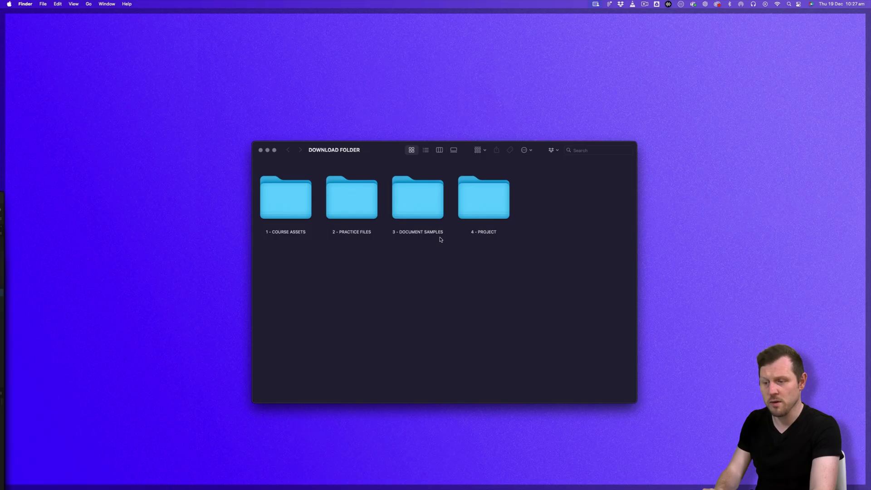
{"action": "double_click", "coordinate": [353, 197]}
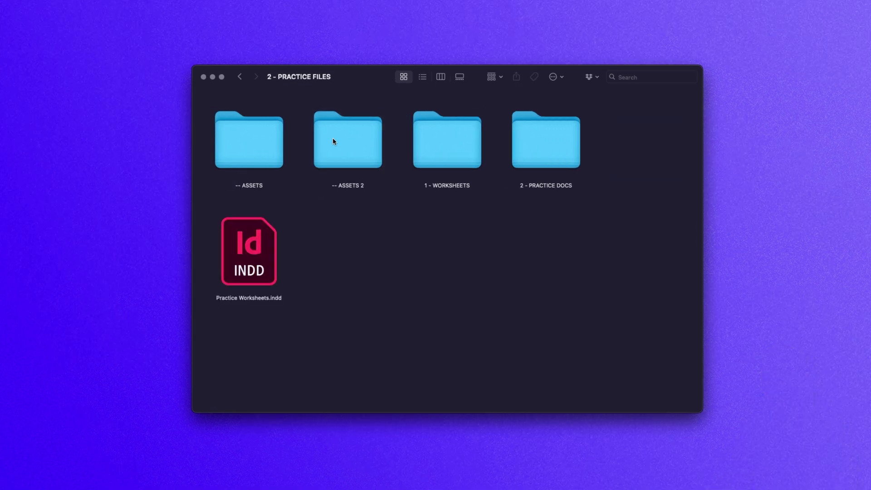
{"action": "left_click", "coordinate": [241, 262]}
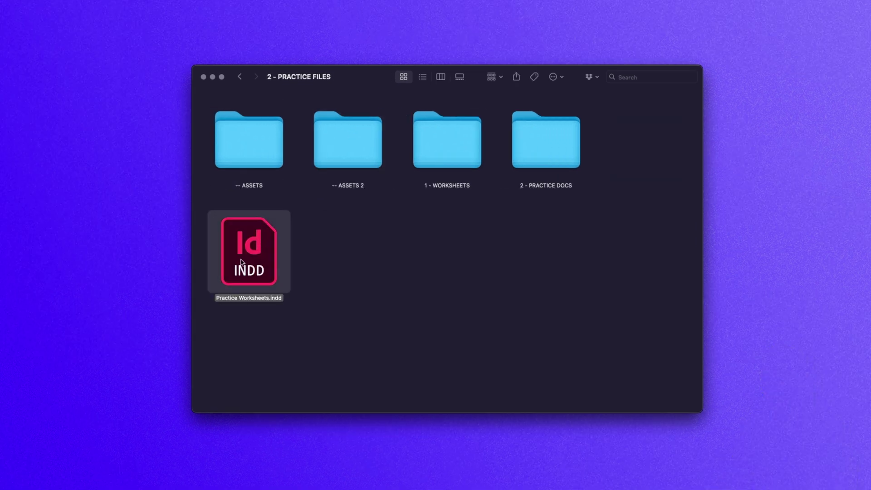
{"action": "double_click", "coordinate": [253, 256]}
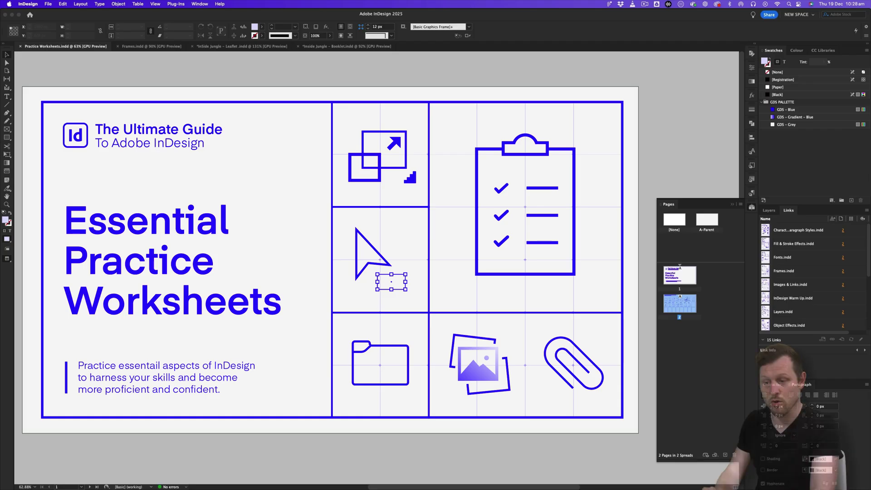
Open the source document of the Working With Frames worksheet from the worksheet overview on page 2.
{"action": "scroll", "coordinate": [557, 288], "scroll_direction": "down", "scroll_amount": 10}
{"action": "scroll", "coordinate": [555, 288], "scroll_direction": "up", "scroll_amount": 1}
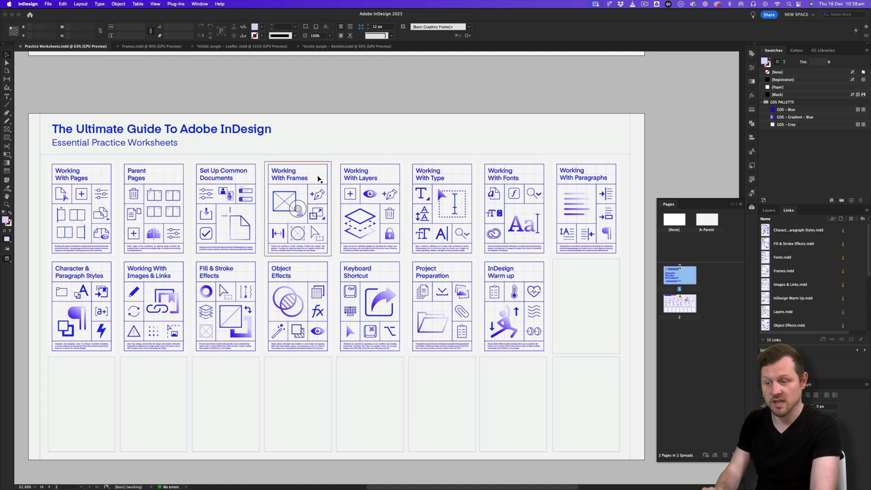
{"action": "left_click", "coordinate": [304, 199]}
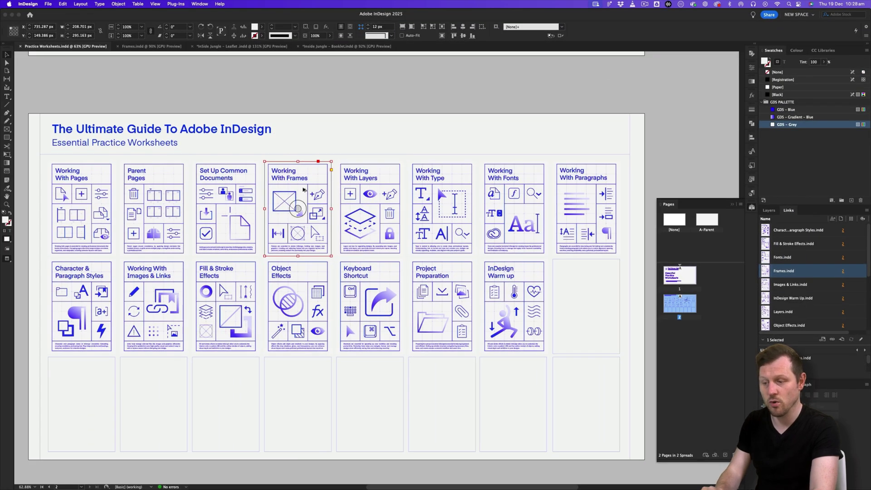
{"action": "double_click", "coordinate": [303, 190], "text": "alt"}
{"action": "scroll", "coordinate": [430, 181], "scroll_direction": "right", "scroll_amount": 5}
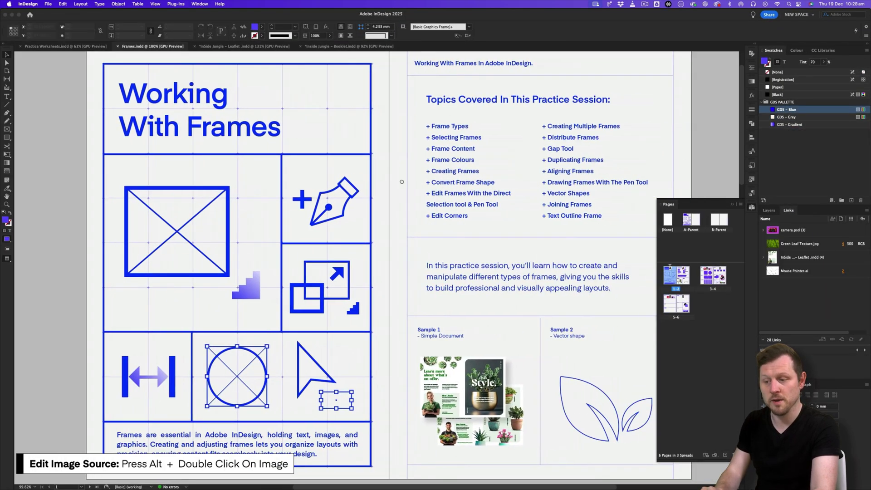
Examine the Frames worksheet's topics, samples and exercises on pages 1 to 4, including a closer view of the Type Frames section.
{"action": "scroll", "coordinate": [285, 161], "scroll_direction": "down", "scroll_amount": 3}
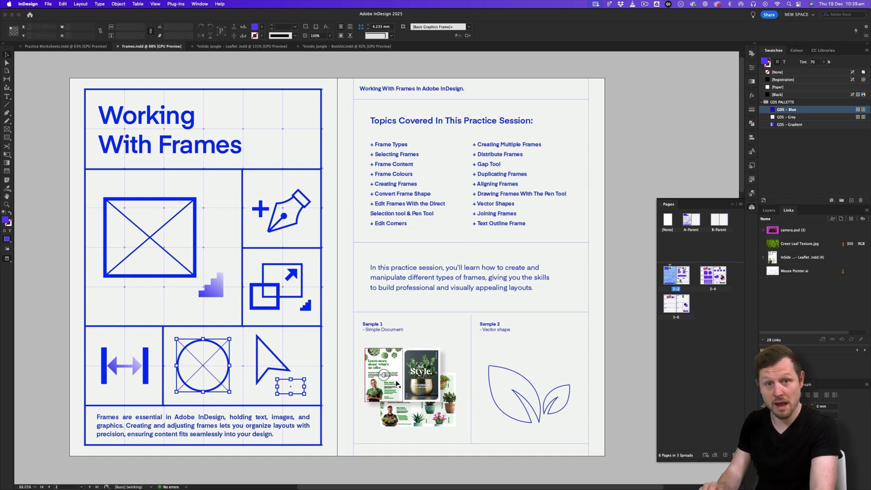
{"action": "scroll", "coordinate": [456, 307], "scroll_direction": "down", "scroll_amount": 15}
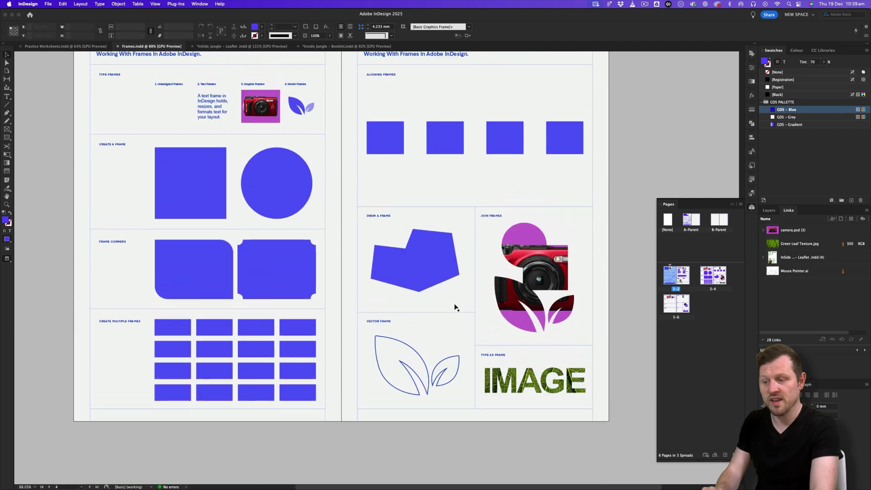
{"action": "scroll", "coordinate": [456, 307], "scroll_direction": "up", "scroll_amount": 2}
{"action": "key", "text": "z"}
{"action": "left_click_drag", "start_coordinate": [396, 293], "coordinate": [411, 299]}
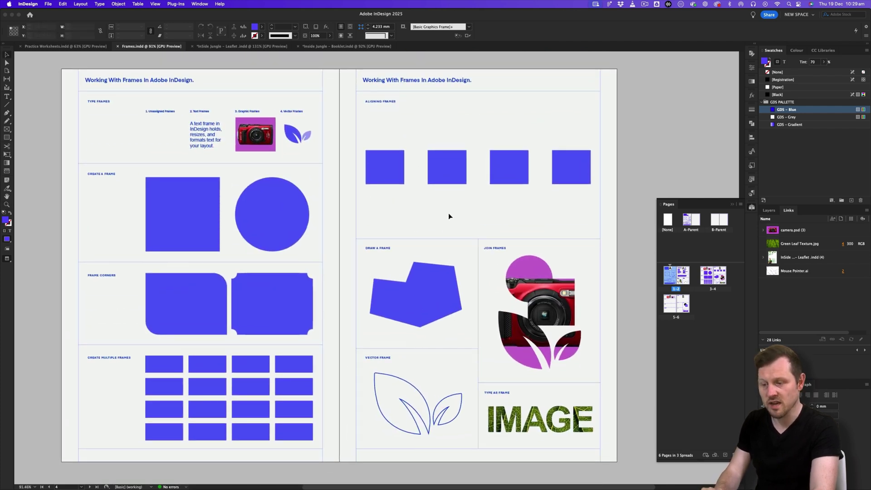
{"action": "key", "text": "z"}
{"action": "left_click_drag", "start_coordinate": [157, 120], "coordinate": [302, 112]}
{"action": "left_click_drag", "start_coordinate": [301, 112], "coordinate": [339, 225]}
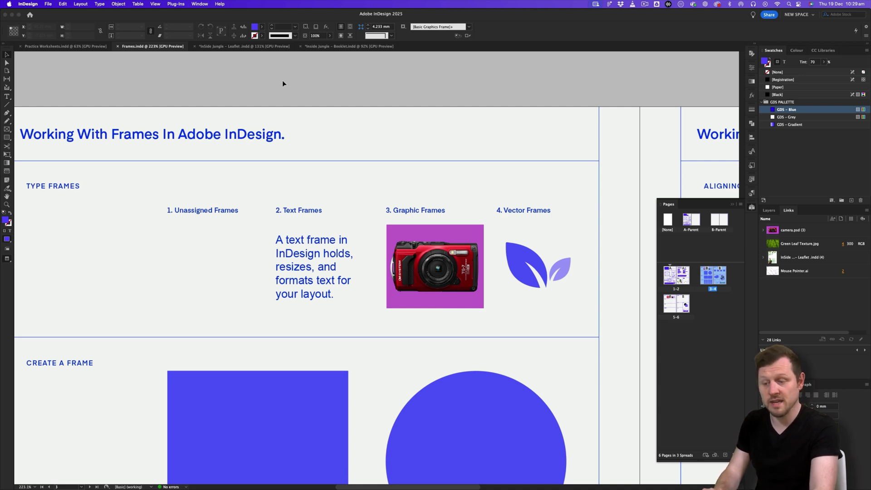
Show the frame edges in Normal mode and select the empty unassigned frame in the Type Frames section.
{"action": "key", "text": "w"}
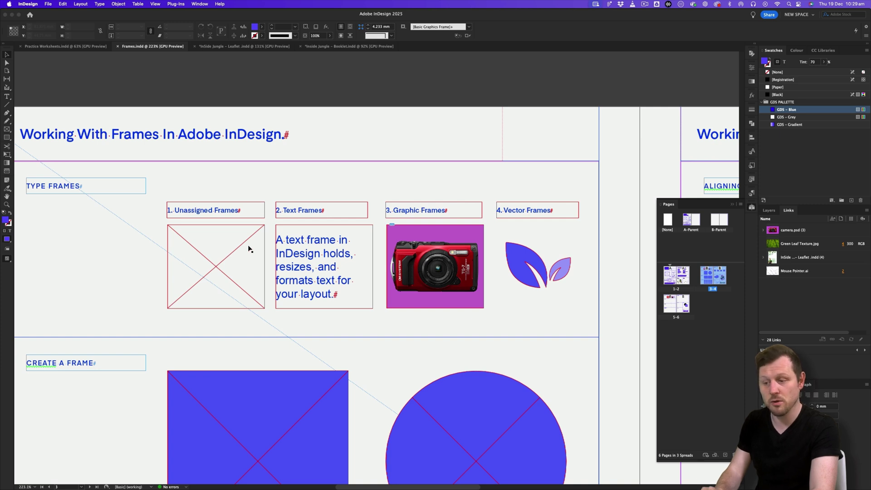
{"action": "key", "text": "z"}
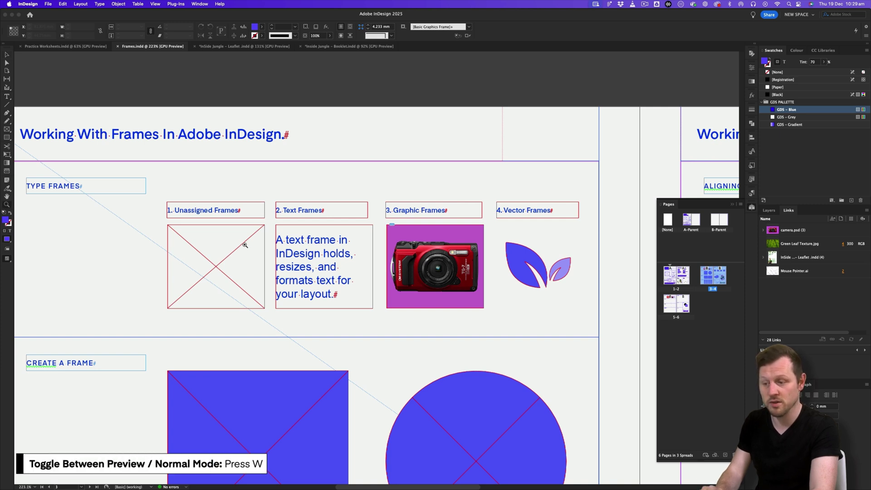
{"action": "left_click_drag", "start_coordinate": [198, 262], "coordinate": [228, 259]}
{"action": "key", "text": "v"}
{"action": "left_click", "coordinate": [255, 283]}
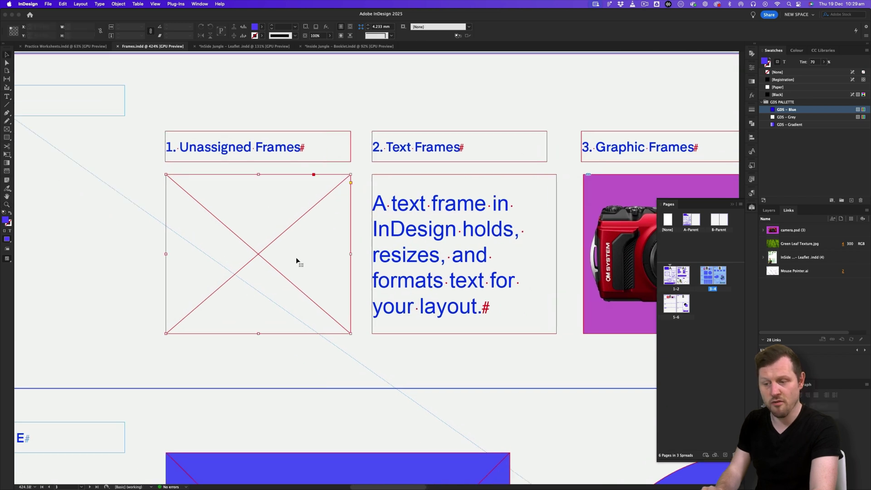
Compare the four frame type examples on page 3 and select the leaflet page with the green heading under Sample 1 on page 2.
{"action": "scroll", "coordinate": [266, 236], "scroll_direction": "right", "scroll_amount": 2}
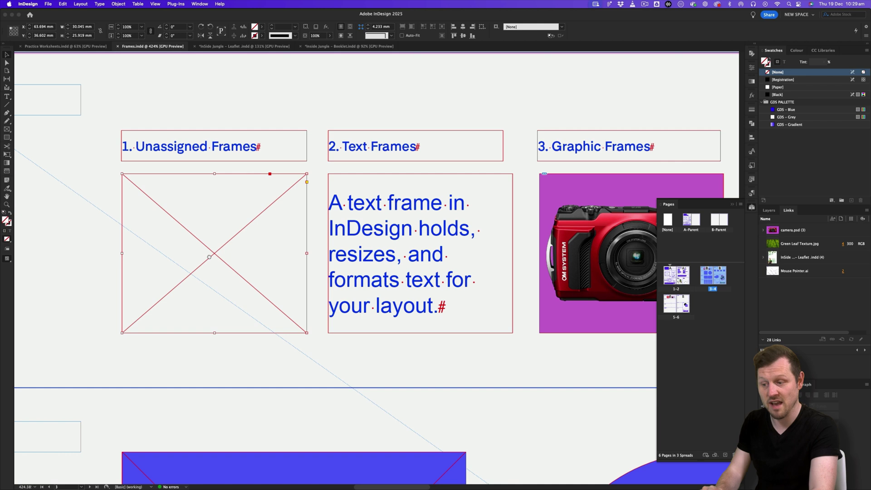
{"action": "scroll", "coordinate": [209, 256], "scroll_direction": "left", "scroll_amount": 4}
{"action": "left_click_drag", "start_coordinate": [276, 254], "coordinate": [396, 217]}
{"action": "left_click_drag", "start_coordinate": [442, 201], "coordinate": [288, 251]}
{"action": "scroll", "coordinate": [287, 250], "scroll_direction": "right", "scroll_amount": 5}
{"action": "left_click_drag", "start_coordinate": [473, 195], "coordinate": [470, 194]}
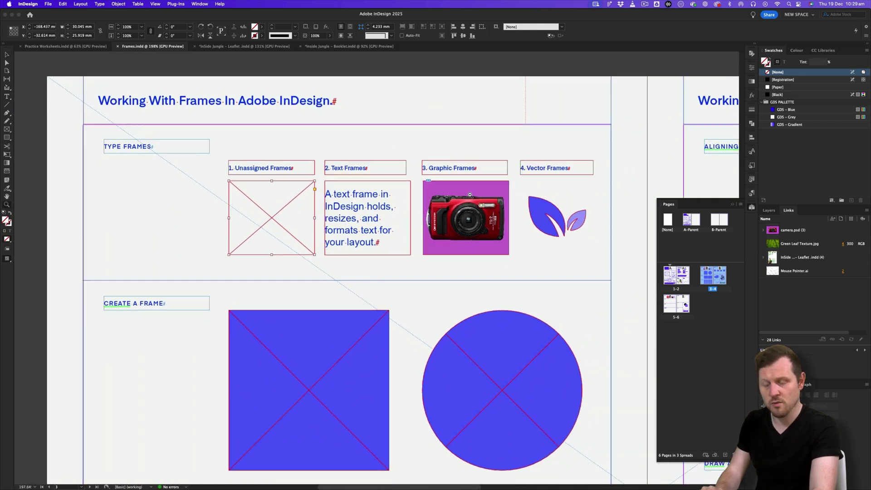
{"action": "scroll", "coordinate": [469, 195], "scroll_direction": "down", "scroll_amount": 4}
{"action": "scroll", "coordinate": [573, 300], "scroll_direction": "up", "scroll_amount": 3}
{"action": "left_click", "coordinate": [463, 310]}
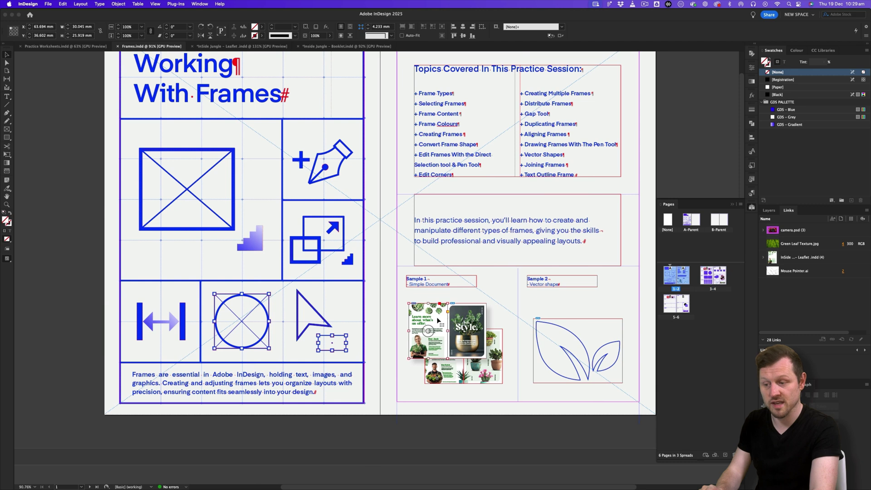
Open the source document of the leaflet page in Sample 1 and compare its first spread with and without frame edges.
{"action": "scroll", "coordinate": [464, 310], "scroll_direction": "down", "scroll_amount": 2}
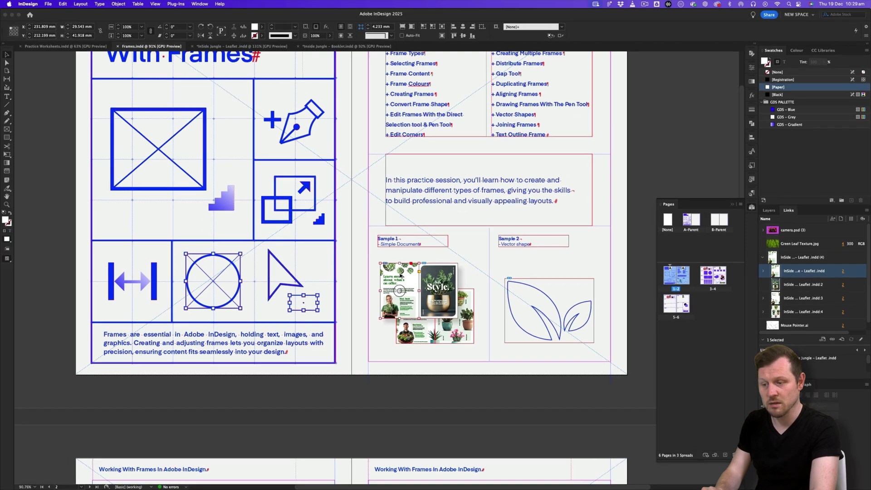
{"action": "double_click", "coordinate": [400, 275], "text": "alt"}
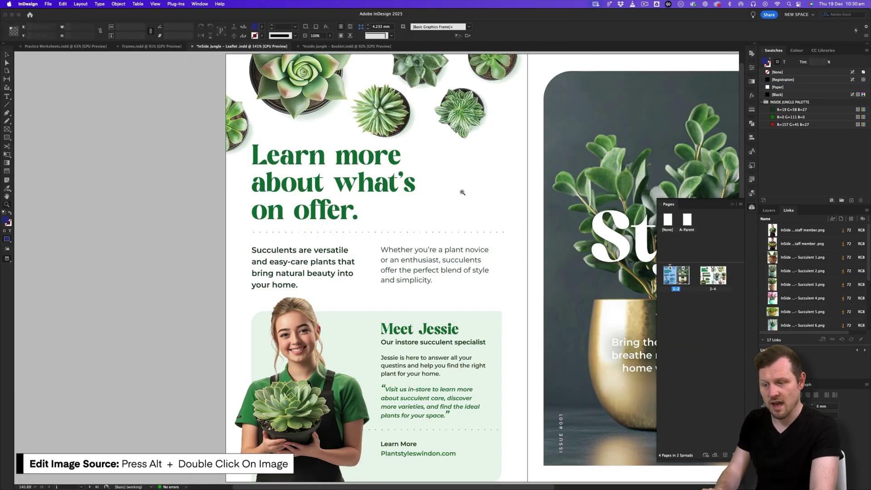
{"action": "left_click_drag", "start_coordinate": [473, 229], "coordinate": [346, 219]}
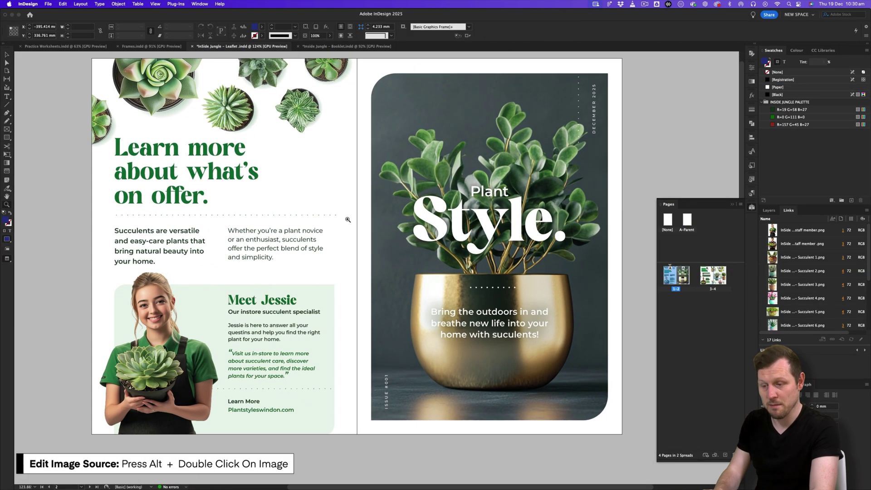
{"action": "left_click_drag", "start_coordinate": [407, 215], "coordinate": [390, 232]}
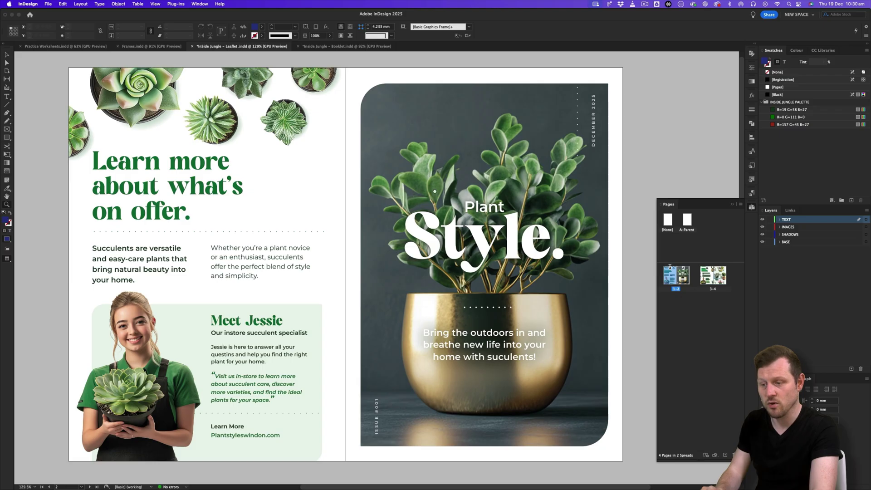
{"action": "key", "text": "w"}
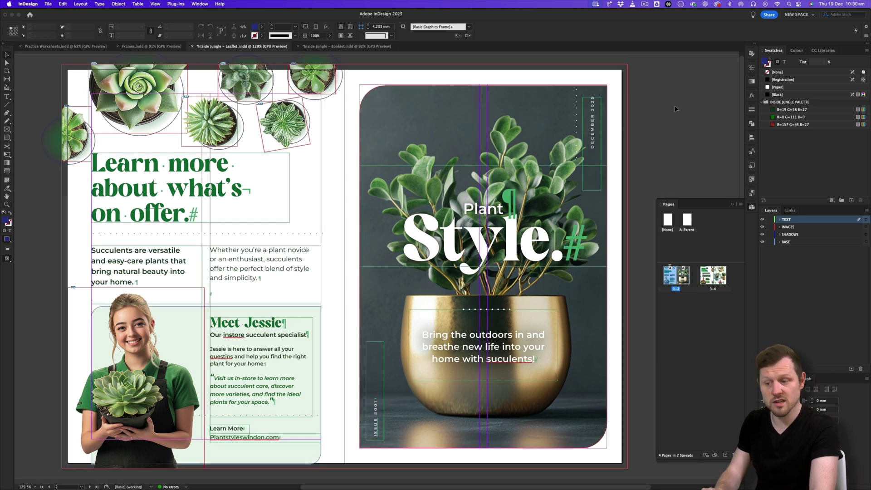
{"action": "key", "text": "w"}
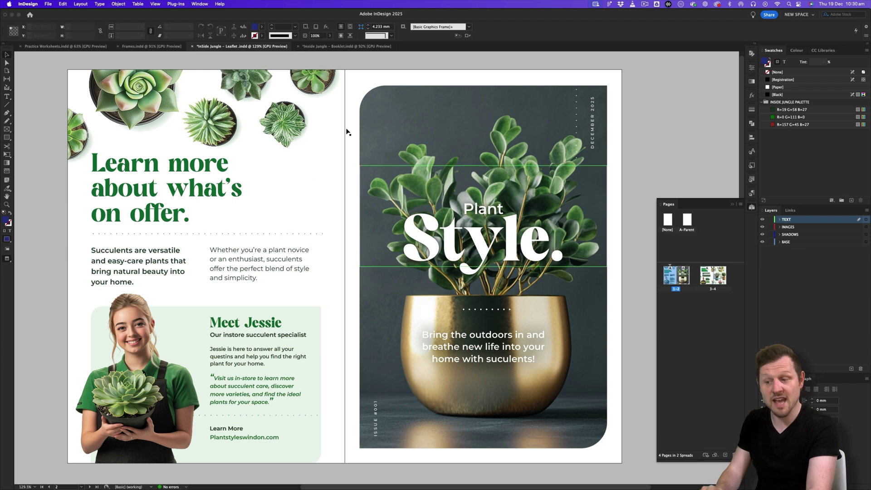
Return to the Frames worksheet and select the example frame under "2. Text Frames" on page 3.
{"action": "left_click", "coordinate": [147, 46]}
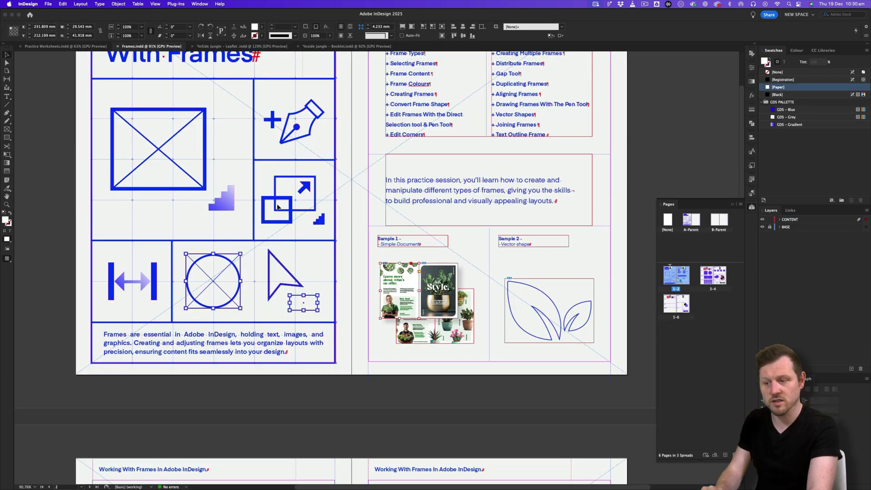
{"action": "scroll", "coordinate": [379, 339], "scroll_direction": "down", "scroll_amount": 8}
{"action": "key", "text": "z"}
{"action": "left_click_drag", "start_coordinate": [252, 170], "coordinate": [389, 158]}
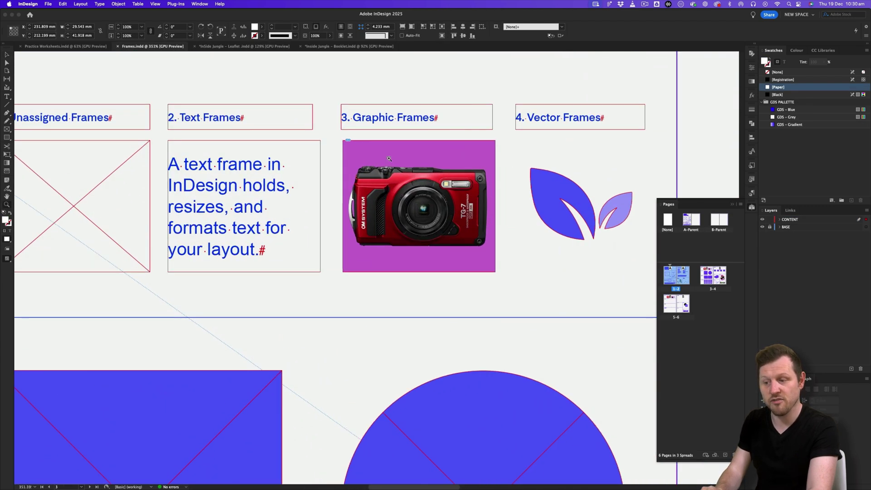
{"action": "scroll", "coordinate": [388, 158], "scroll_direction": "left", "scroll_amount": 5}
{"action": "left_click_drag", "start_coordinate": [320, 224], "coordinate": [340, 225]}
{"action": "scroll", "coordinate": [341, 225], "scroll_direction": "up", "scroll_amount": 2}
{"action": "key", "text": "v"}
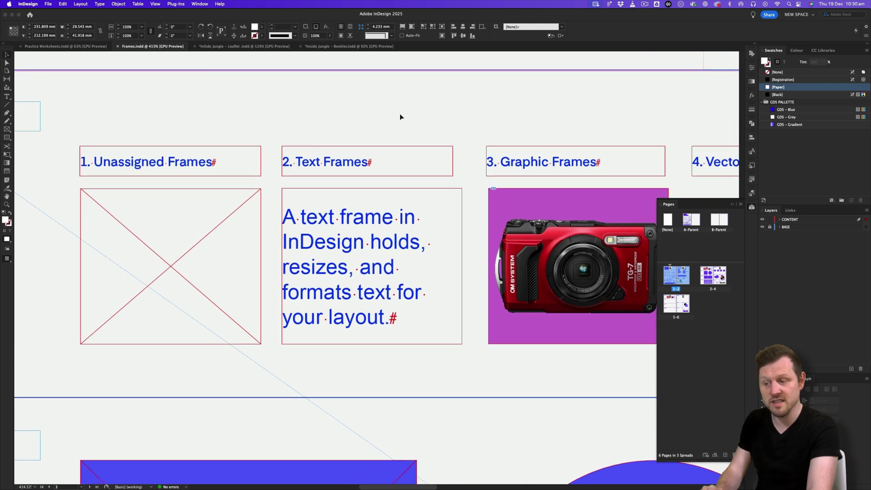
{"action": "left_click", "coordinate": [400, 116]}
{"action": "left_click", "coordinate": [340, 245]}
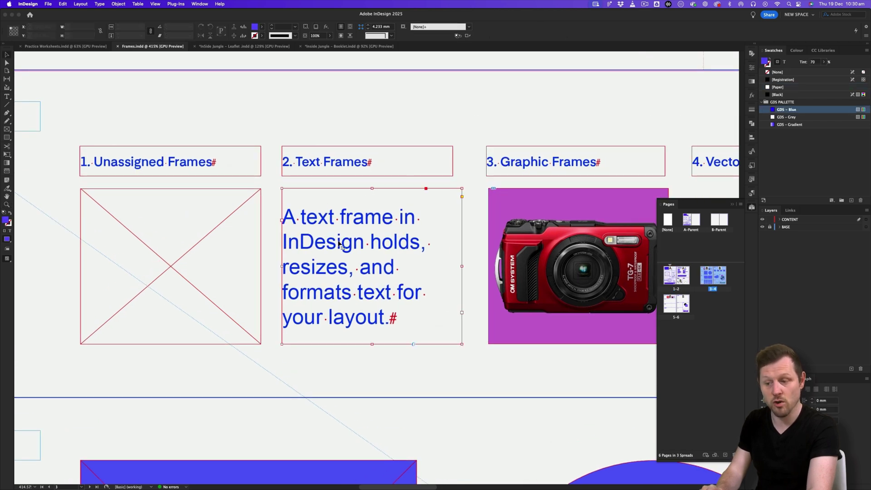
Switch to the leaflet document and examine the frame edges across its spreads, returning to preview mode on pages 3 and 4.
{"action": "left_click", "coordinate": [403, 146]}
{"action": "left_click", "coordinate": [240, 46]}
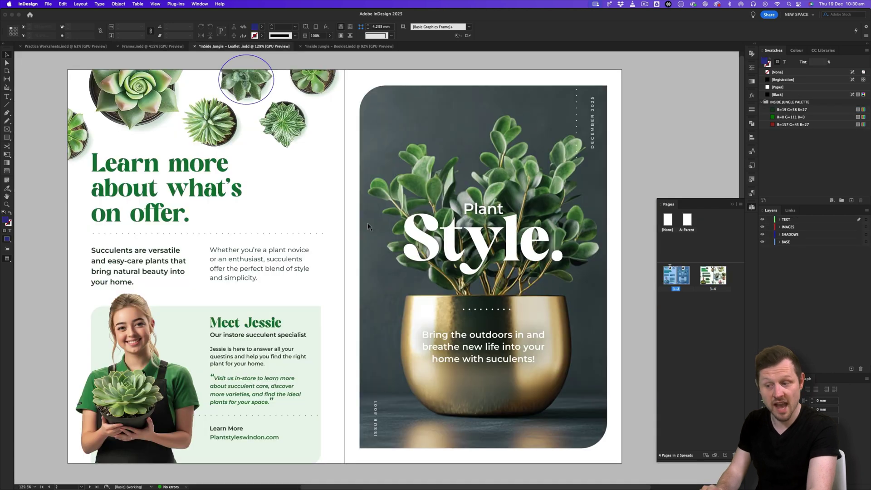
{"action": "key", "text": "w"}
{"action": "scroll", "coordinate": [368, 326], "scroll_direction": "down", "scroll_amount": 10}
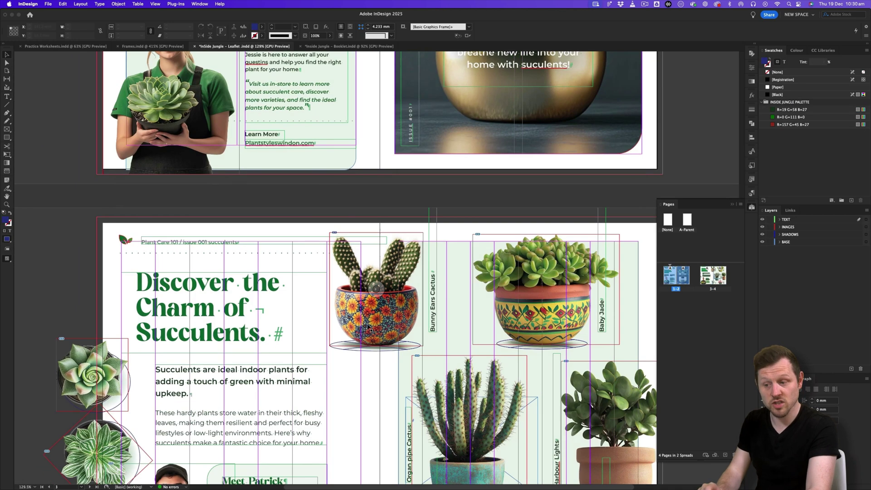
{"action": "key", "text": "w"}
{"action": "scroll", "coordinate": [368, 326], "scroll_direction": "down", "scroll_amount": 7}
Inspect the text frames of the intro paragraph and the "Discover the Charm of Succulents." heading on page 3.
{"action": "left_click", "coordinate": [212, 162]}
{"action": "left_click_drag", "start_coordinate": [314, 250], "coordinate": [294, 249]}
{"action": "left_click", "coordinate": [293, 250]}
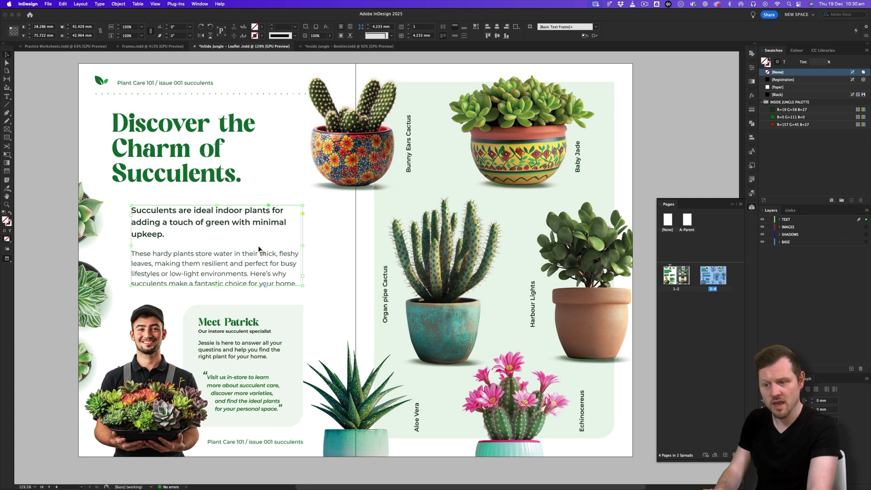
{"action": "left_click", "coordinate": [225, 180]}
Return to the Frames worksheet and examine the camera image example under "3. Graphic Frames" at closer view.
{"action": "left_click", "coordinate": [144, 47]}
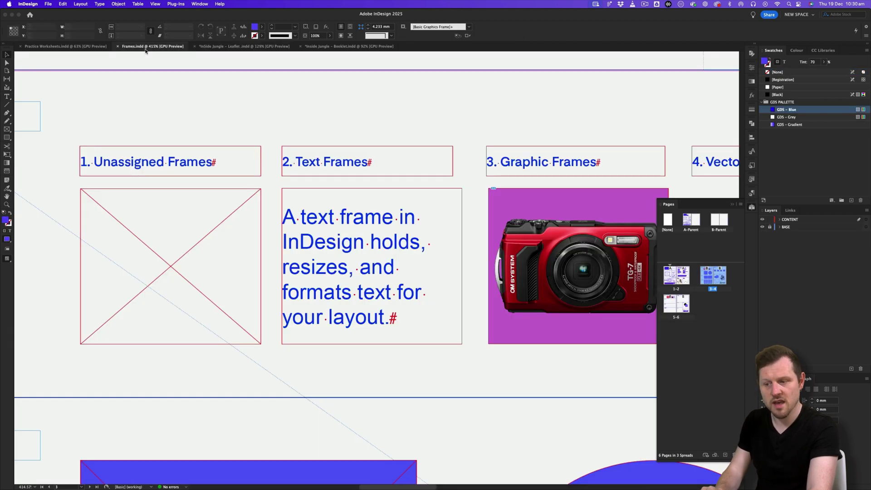
{"action": "scroll", "coordinate": [408, 245], "scroll_direction": "right", "scroll_amount": 5}
{"action": "left_click", "coordinate": [416, 233]}
{"action": "left_click", "coordinate": [462, 249]}
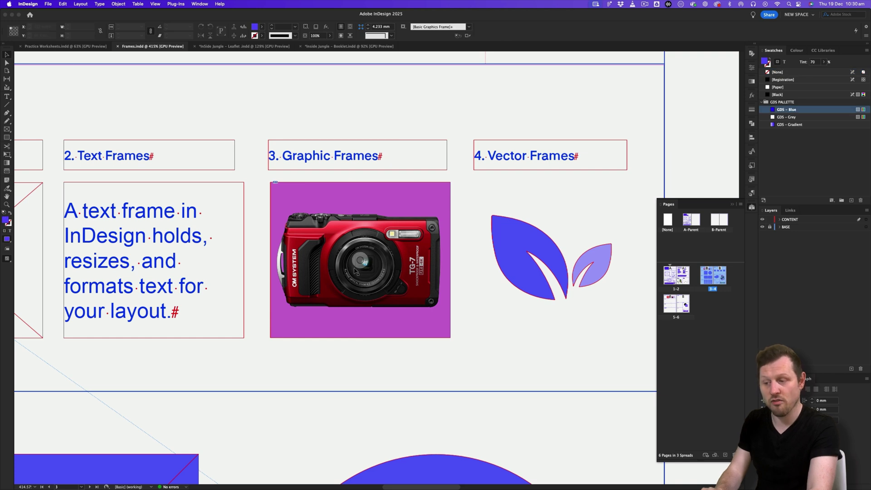
{"action": "scroll", "coordinate": [360, 235], "scroll_direction": "up", "scroll_amount": 2}
{"action": "scroll", "coordinate": [381, 223], "scroll_direction": "up", "scroll_amount": 1}
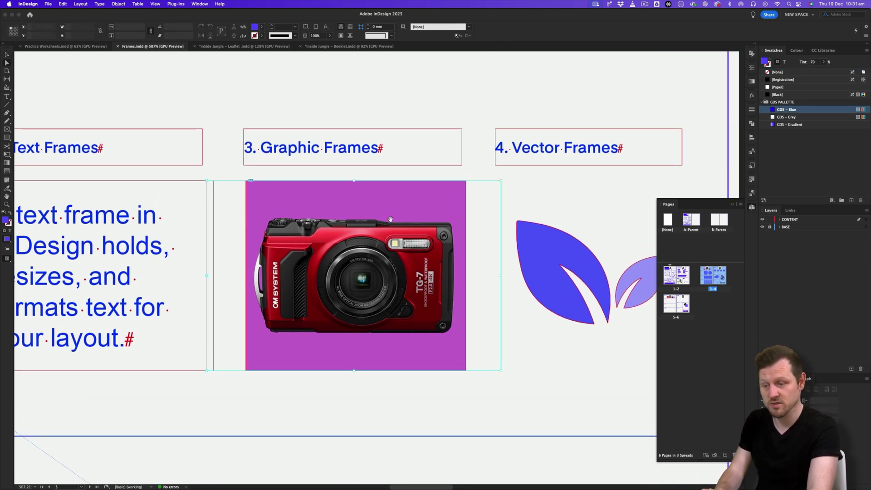
Switch to the leaflet document and inspect the cactus images and pale green background panel on pages 3 and 4.
{"action": "left_click", "coordinate": [215, 47]}
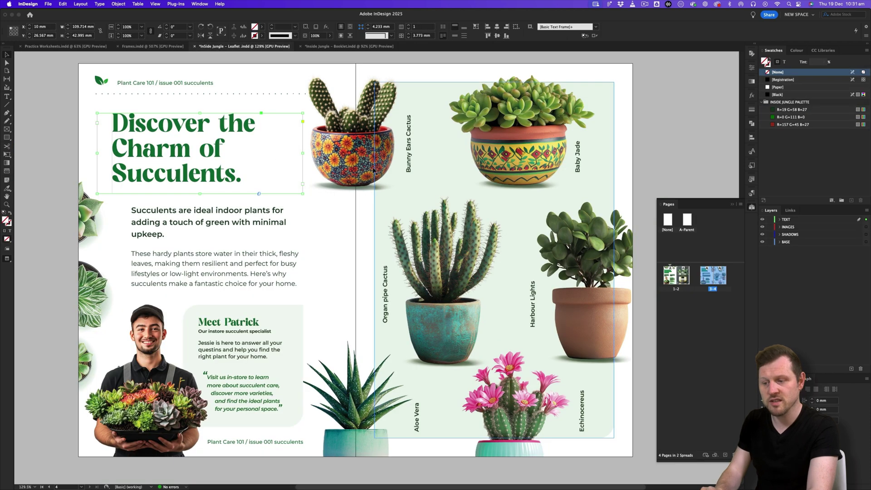
{"action": "left_click", "coordinate": [466, 324]}
{"action": "left_click", "coordinate": [375, 169]}
{"action": "left_click", "coordinate": [504, 159]}
Inspect the graphic frames of the cover photo and the succulent images on the first spread, briefly showing frame edges.
{"action": "scroll", "coordinate": [493, 241], "scroll_direction": "up", "scroll_amount": 5}
{"action": "scroll", "coordinate": [493, 241], "scroll_direction": "up", "scroll_amount": 10}
{"action": "left_click", "coordinate": [439, 191]}
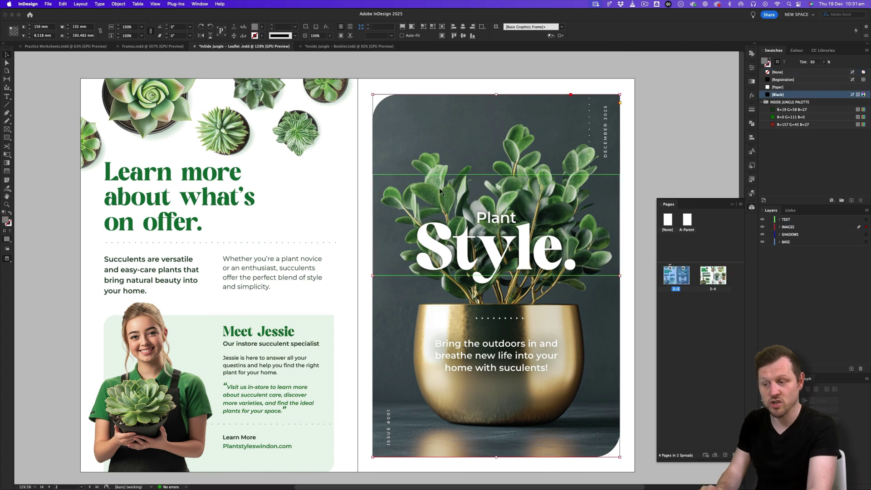
{"action": "left_click", "coordinate": [296, 133]}
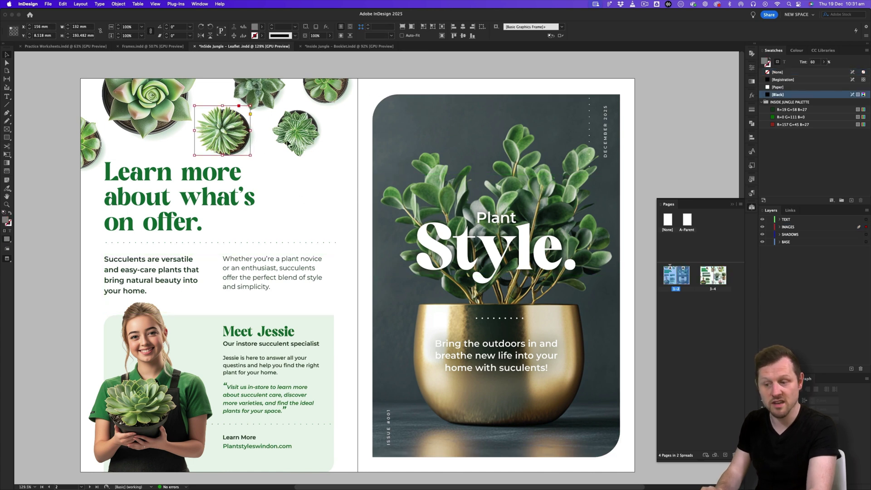
{"action": "key", "text": "w"}
{"action": "left_click", "coordinate": [186, 82]}
{"action": "key", "text": "w"}
Inspect the image frames on the second spread, ending with the succulent that overhangs the outer edge of page 3 selected.
{"action": "scroll", "coordinate": [387, 229], "scroll_direction": "down", "scroll_amount": 8}
{"action": "scroll", "coordinate": [386, 229], "scroll_direction": "down", "scroll_amount": 12}
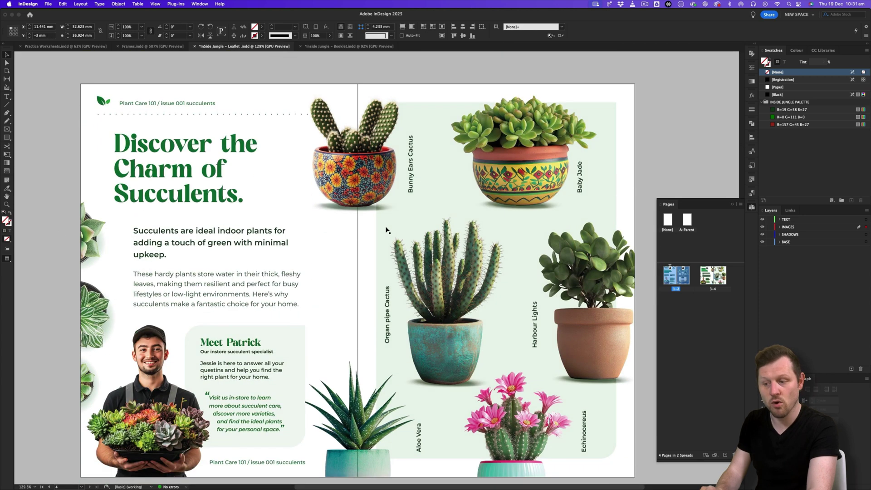
{"action": "left_click", "coordinate": [353, 127]}
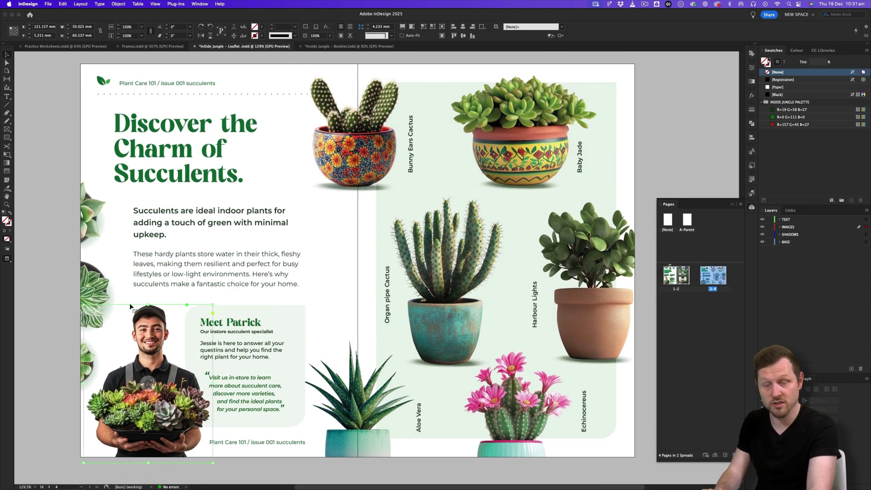
{"action": "left_click", "coordinate": [74, 297]}
{"action": "left_click", "coordinate": [92, 223]}
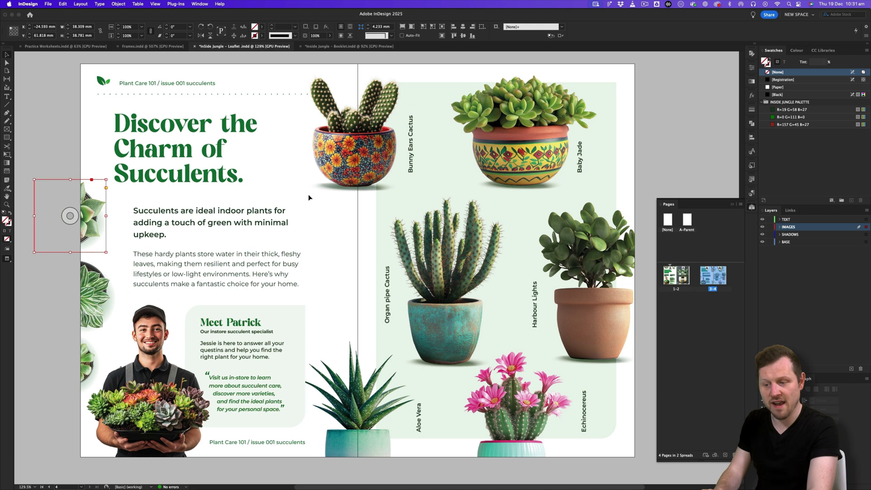
Examine the leaf example under "4. Vector Frames" in the Frames worksheet with and without frame edges, and select the large leaf.
{"action": "left_click", "coordinate": [154, 47]}
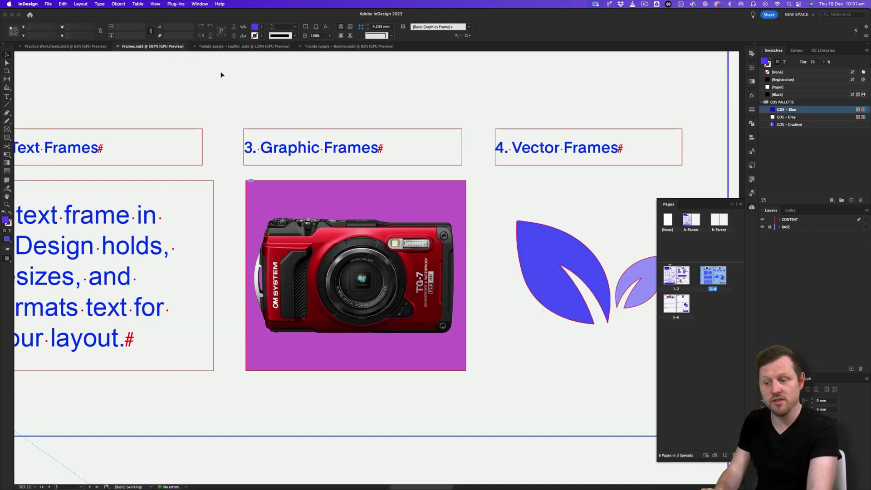
{"action": "scroll", "coordinate": [290, 197], "scroll_direction": "right", "scroll_amount": 6}
{"action": "left_click_drag", "start_coordinate": [309, 245], "coordinate": [348, 276]}
{"action": "key", "text": "w"}
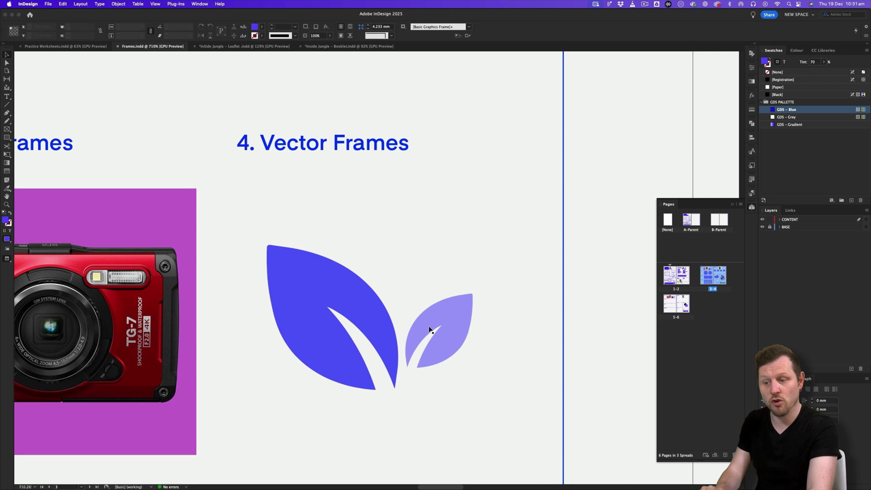
{"action": "key", "text": "w"}
{"action": "left_click", "coordinate": [324, 274]}
{"action": "double_click", "coordinate": [325, 271]}
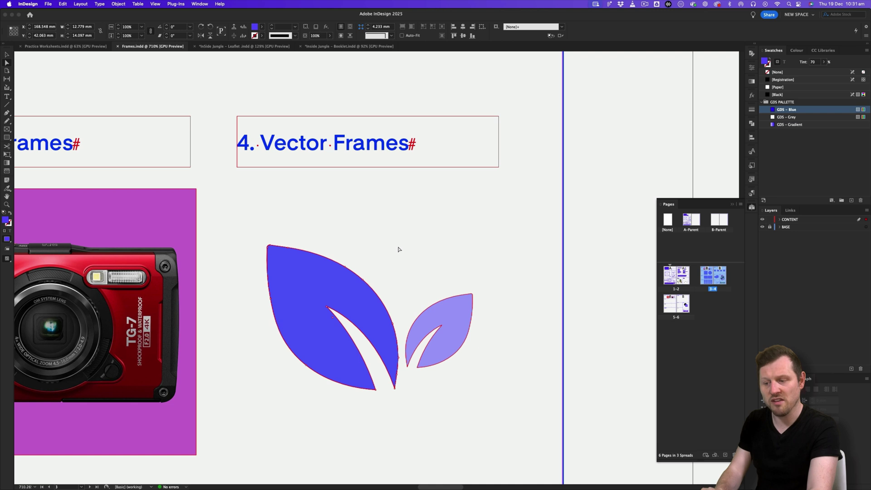
Inspect the small leaf in the Vector Frames example and select both leaf shapes together with the Direct Selection tool.
{"action": "left_click_drag", "start_coordinate": [396, 255], "coordinate": [407, 246]}
{"action": "scroll", "coordinate": [383, 302], "scroll_direction": "up", "scroll_amount": 2}
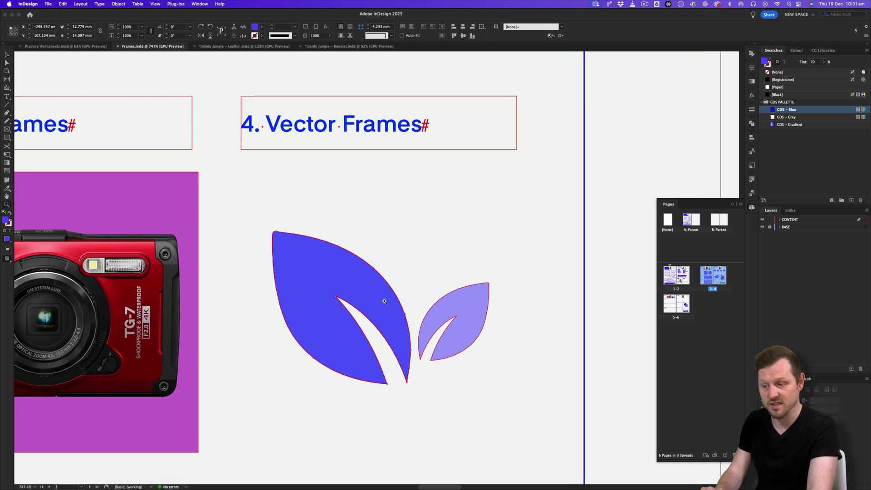
{"action": "left_click_drag", "start_coordinate": [385, 303], "coordinate": [382, 312]}
{"action": "key", "text": "v"}
{"action": "left_click", "coordinate": [433, 233]}
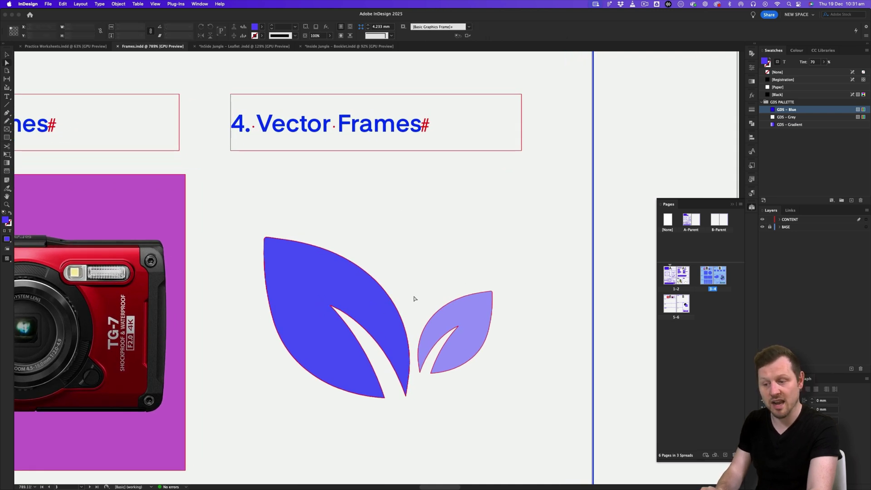
{"action": "left_click", "coordinate": [461, 312]}
{"action": "left_click", "coordinate": [450, 306]}
{"action": "left_click", "coordinate": [444, 281]}
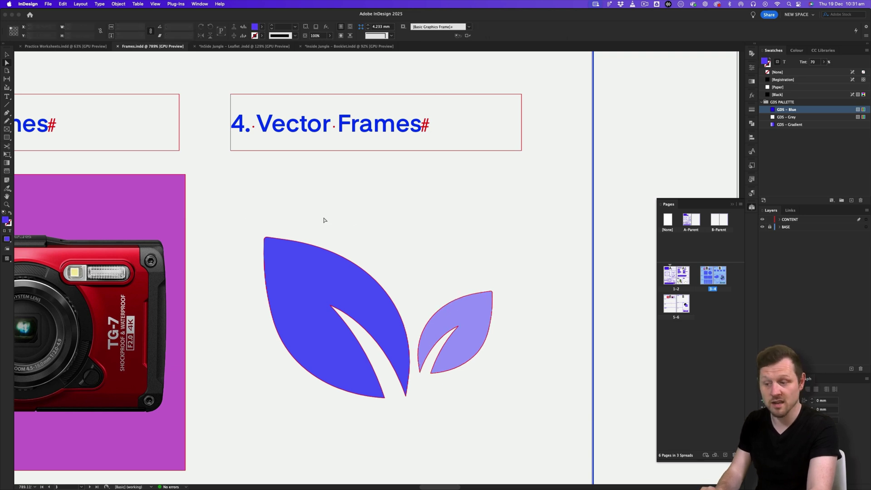
{"action": "left_click_drag", "start_coordinate": [241, 209], "coordinate": [530, 441]}
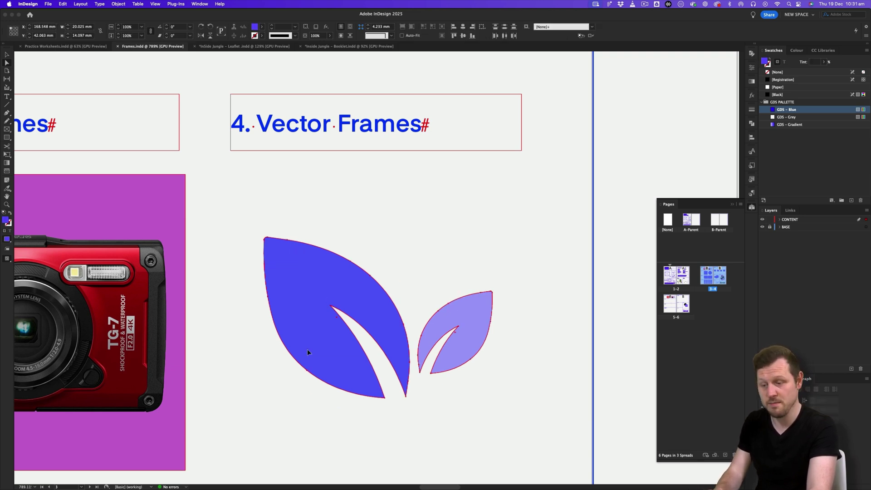
Switch to the leaflet document, show the frame edges and inspect the leaf logo in the page 3 header.
{"action": "left_click", "coordinate": [243, 46]}
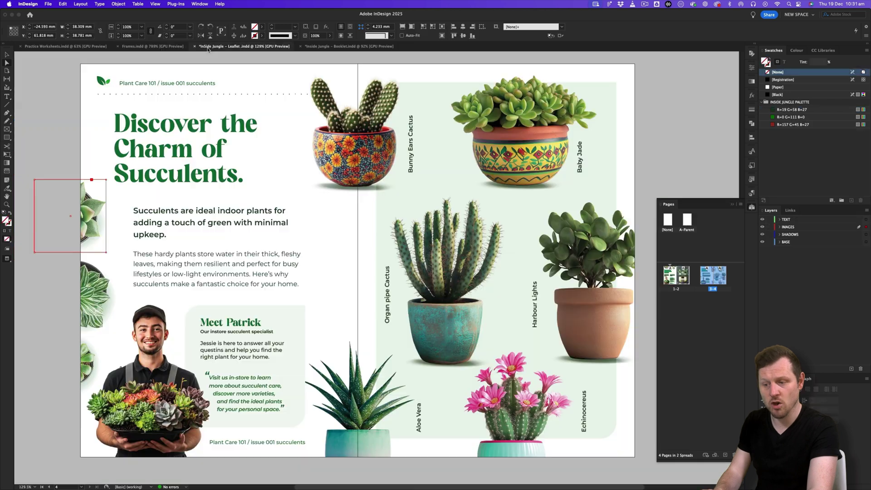
{"action": "key", "text": "z"}
{"action": "left_click_drag", "start_coordinate": [71, 73], "coordinate": [283, 165]}
{"action": "key", "text": "v"}
{"action": "left_click", "coordinate": [274, 155]}
{"action": "key", "text": "w"}
{"action": "key", "text": "a"}
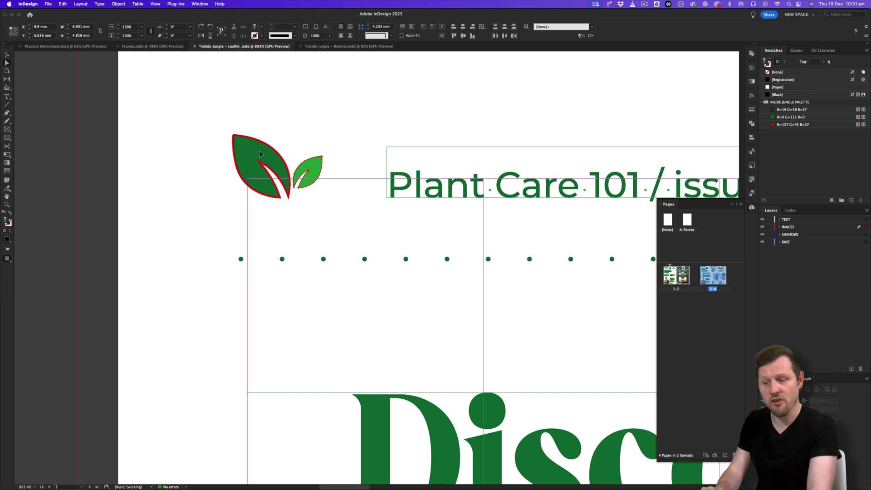
{"action": "left_click", "coordinate": [309, 134]}
Compare the leaf logo as a whole object with its individual leaf paths using the Selection and Direct Selection tools.
{"action": "key", "text": "z"}
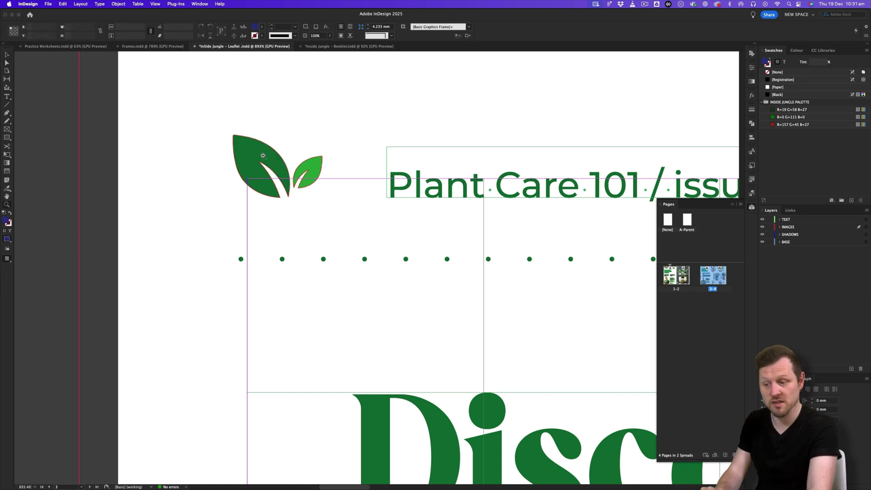
{"action": "left_click", "coordinate": [258, 155]}
{"action": "key", "text": "v"}
{"action": "left_click", "coordinate": [420, 294]}
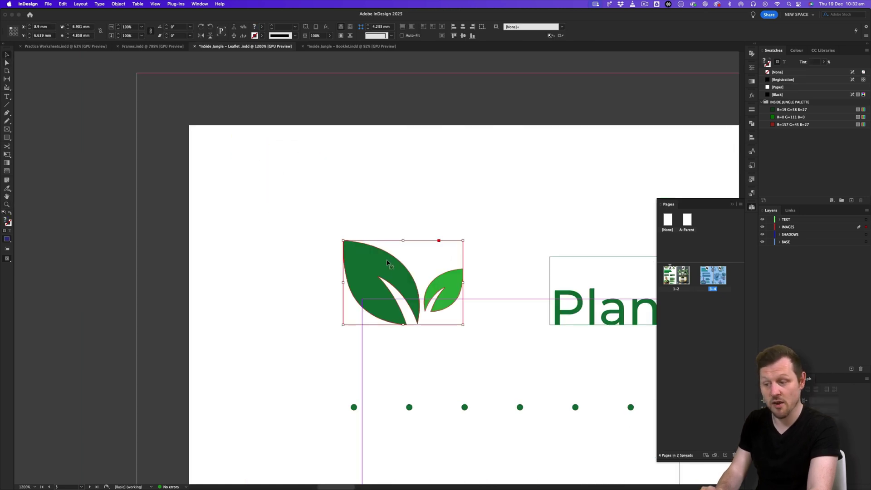
{"action": "key", "text": "a"}
{"action": "left_click", "coordinate": [367, 230]}
{"action": "left_click", "coordinate": [437, 286]}
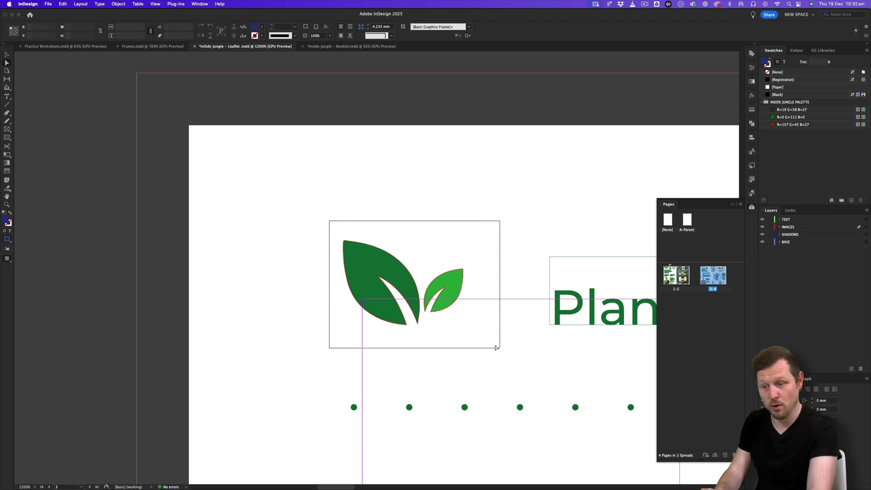
{"action": "scroll", "coordinate": [437, 286], "scroll_direction": "up", "scroll_amount": 3}
{"action": "left_click", "coordinate": [323, 213]}
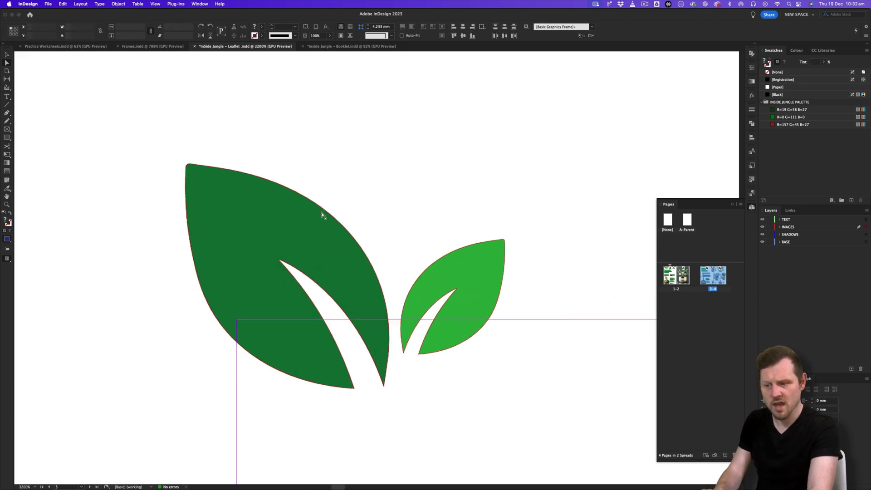
Select the large leaf's path on its edge, and inspect the Bunny Ears Cactus and Baby Jade image frames on the spread.
{"action": "left_click", "coordinate": [334, 219]}
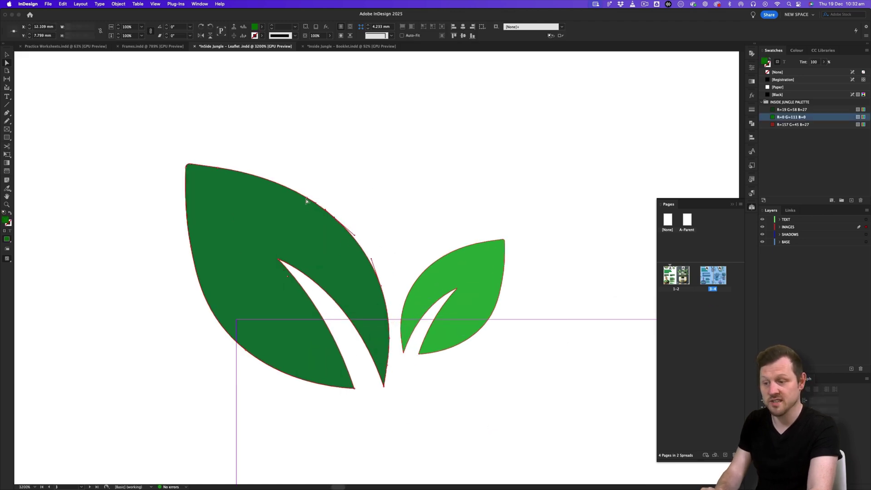
{"action": "scroll", "coordinate": [306, 199], "scroll_direction": "down", "scroll_amount": 5}
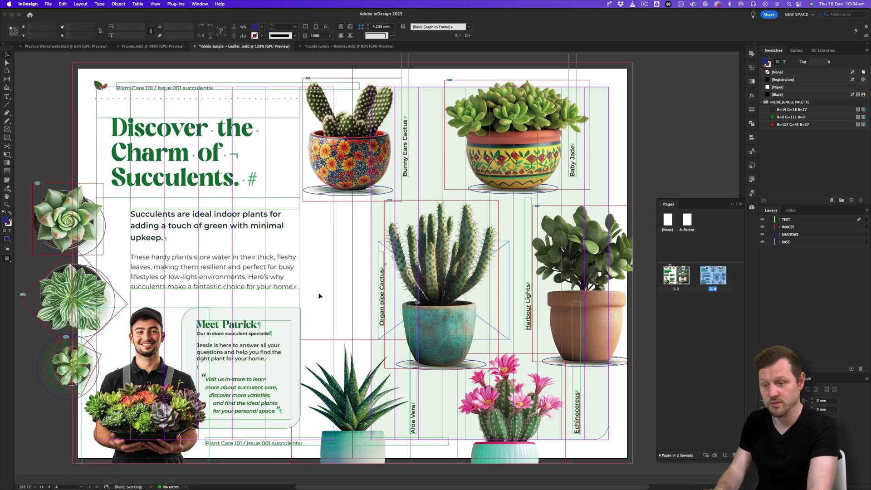
{"action": "scroll", "coordinate": [345, 253], "scroll_direction": "right", "scroll_amount": 1}
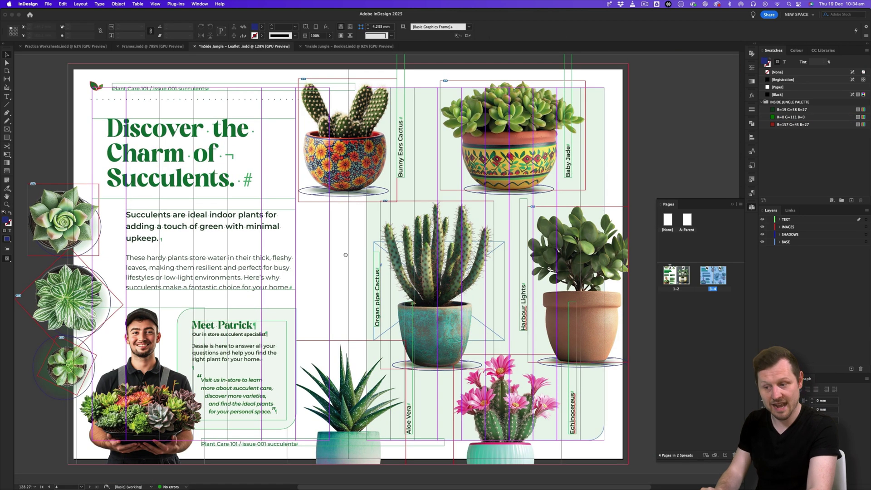
{"action": "left_click", "coordinate": [337, 185]}
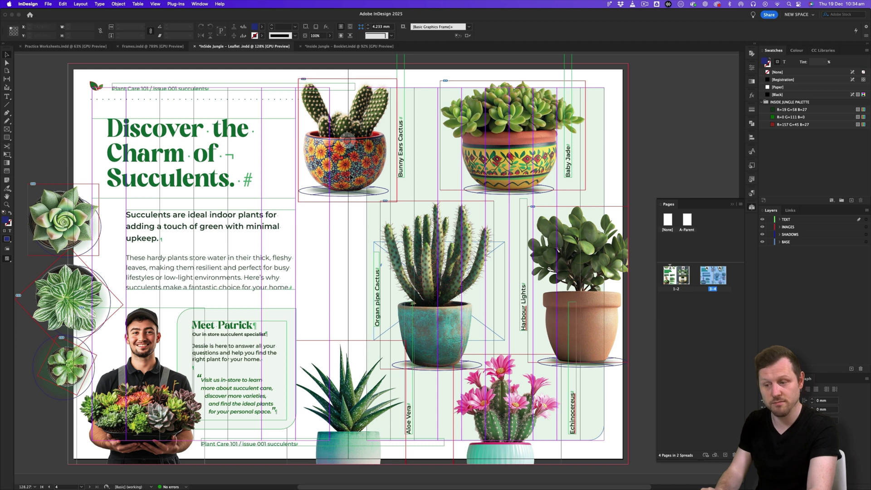
{"action": "left_click", "coordinate": [502, 184]}
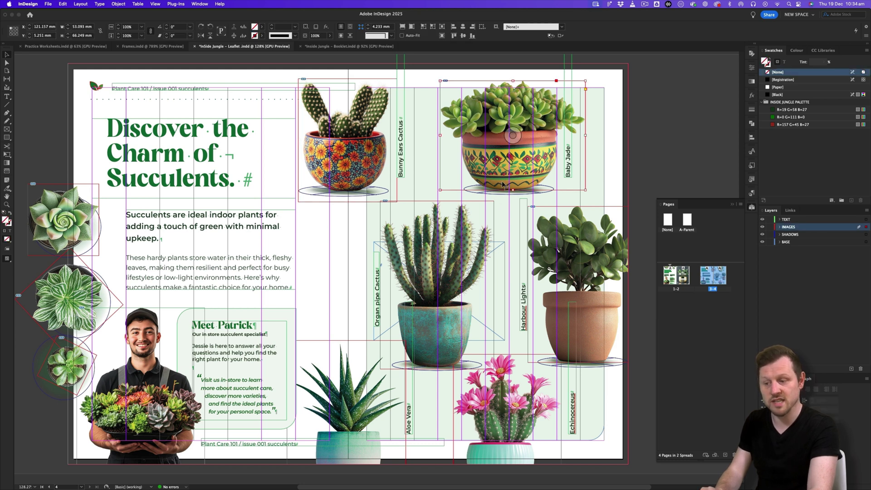
Try moving the Baby Jade image frame away from its shadow in Preview mode, and undo the move.
{"action": "key", "text": "z"}
{"action": "left_click_drag", "start_coordinate": [506, 126], "coordinate": [427, 222]}
{"action": "key", "text": "w"}
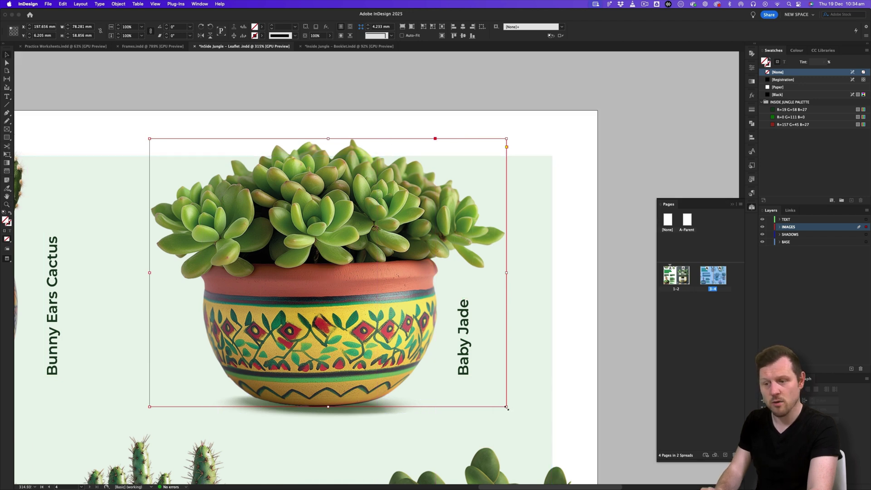
{"action": "left_click_drag", "start_coordinate": [331, 313], "coordinate": [358, 282]}
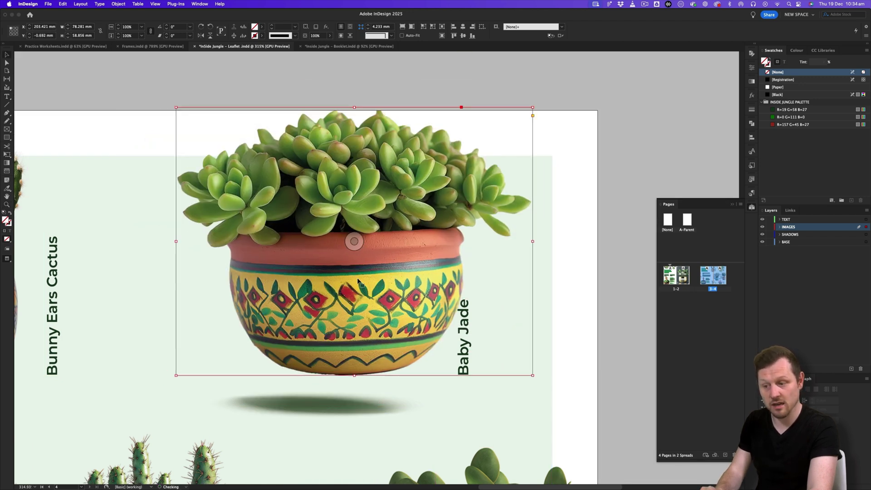
{"action": "key", "text": "super+z"}
Enlarge the Baby Jade image frame to about 87.6 × 68.6 mm, and undo a trial rotation of about 37°.
{"action": "left_click_drag", "start_coordinate": [500, 411], "coordinate": [573, 245]}
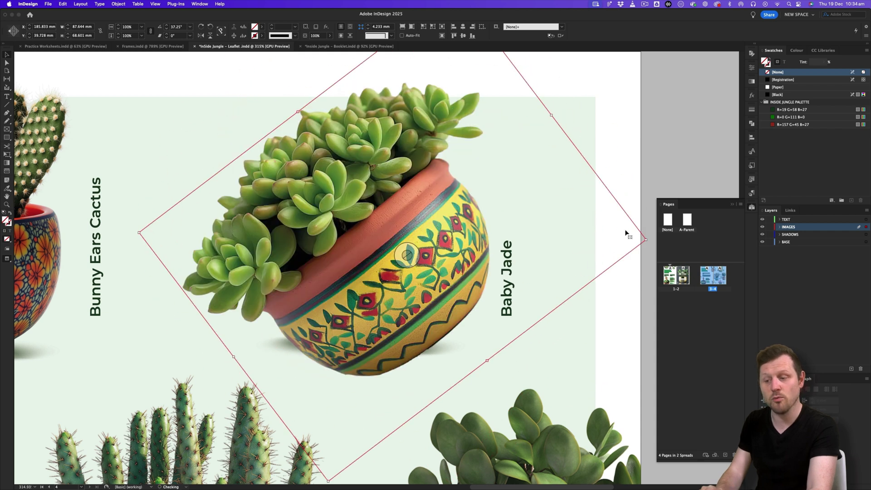
{"action": "key", "text": "super+z"}
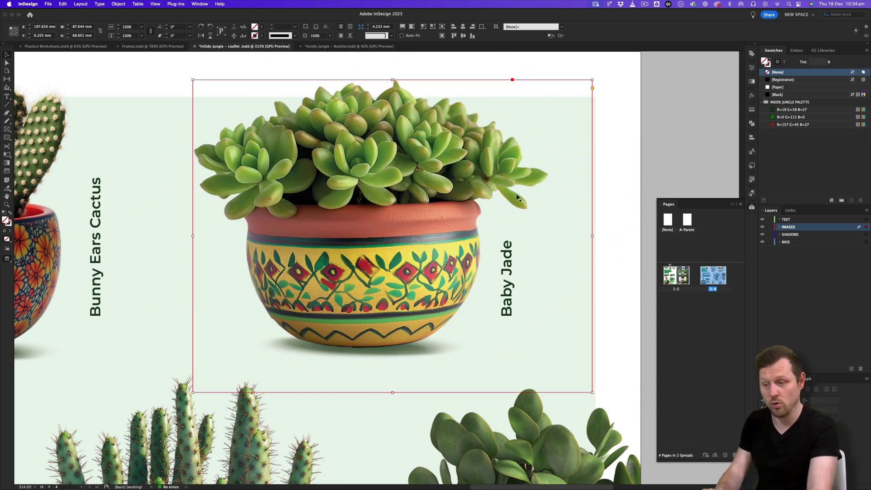
{"action": "left_click", "coordinate": [630, 150]}
{"action": "key", "text": "alt+super+0"}
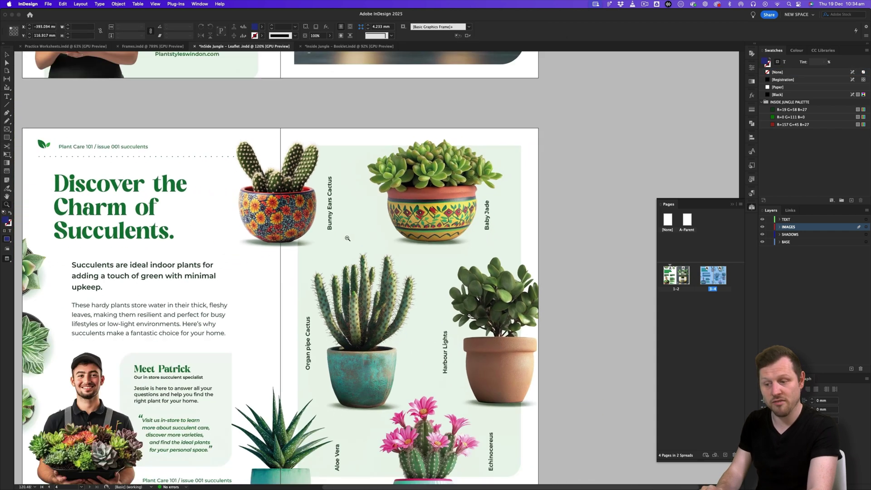
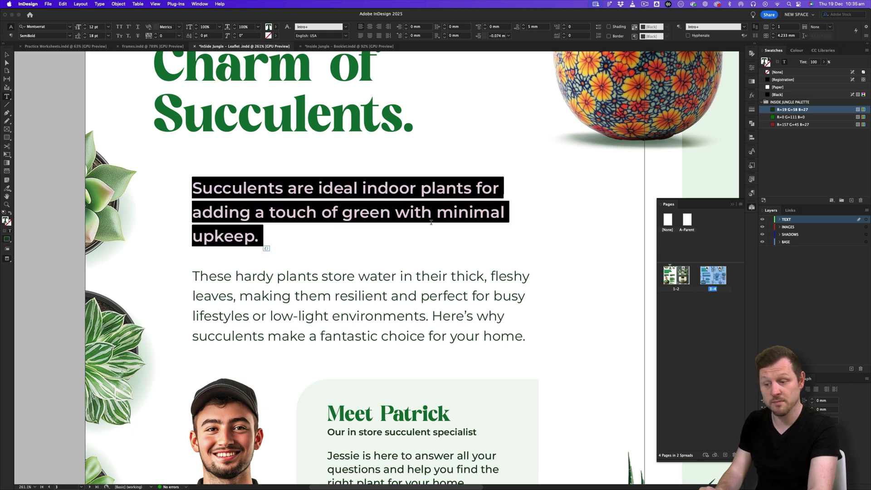
Switch from the highlighted intro text to its text frame, and inspect it with the frame edges shown.
{"action": "key", "text": "Escape"}
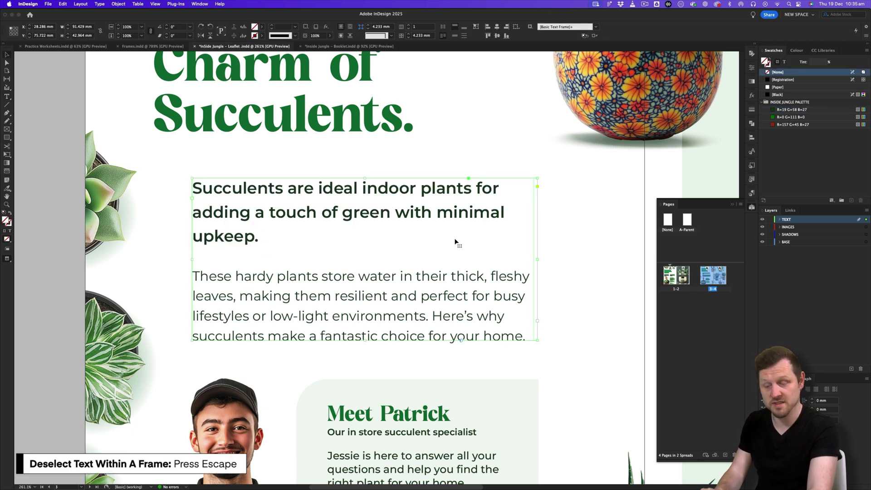
{"action": "key", "text": "w"}
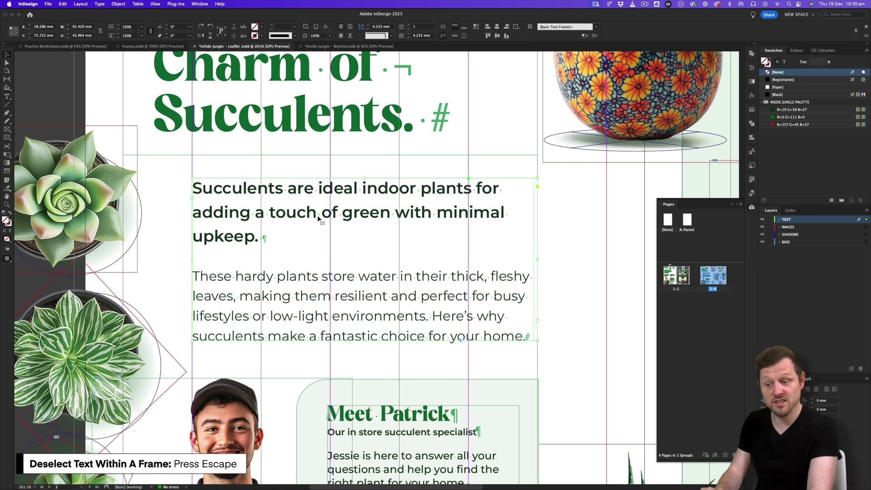
{"action": "key", "text": "super+shift+a"}
Select the Bunny Ears Cactus graphic frame and the image content inside it to compare their boundaries.
{"action": "left_click_drag", "start_coordinate": [472, 197], "coordinate": [351, 292]}
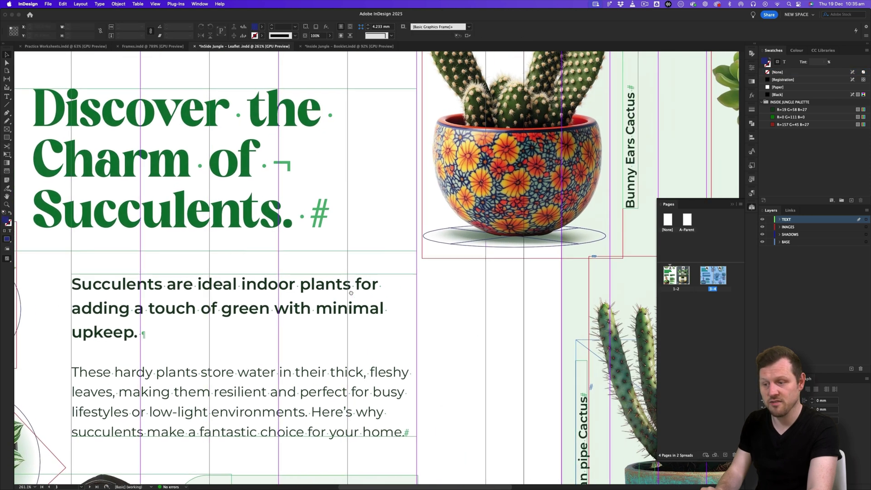
{"action": "scroll", "coordinate": [350, 294], "scroll_direction": "right", "scroll_amount": 5}
{"action": "scroll", "coordinate": [351, 295], "scroll_direction": "up", "scroll_amount": 4}
{"action": "left_click", "coordinate": [351, 297]}
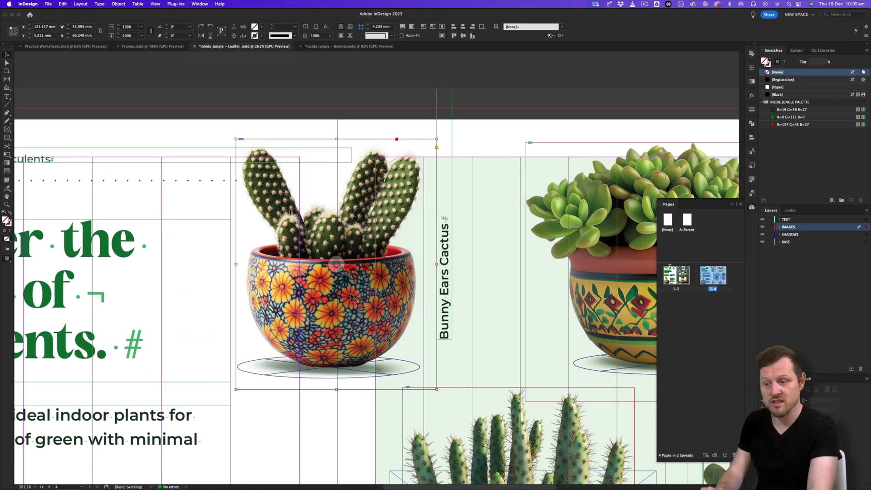
{"action": "double_click", "coordinate": [397, 268]}
{"action": "scroll", "coordinate": [394, 270], "scroll_direction": "down", "scroll_amount": 3}
{"action": "scroll", "coordinate": [388, 271], "scroll_direction": "up", "scroll_amount": 3}
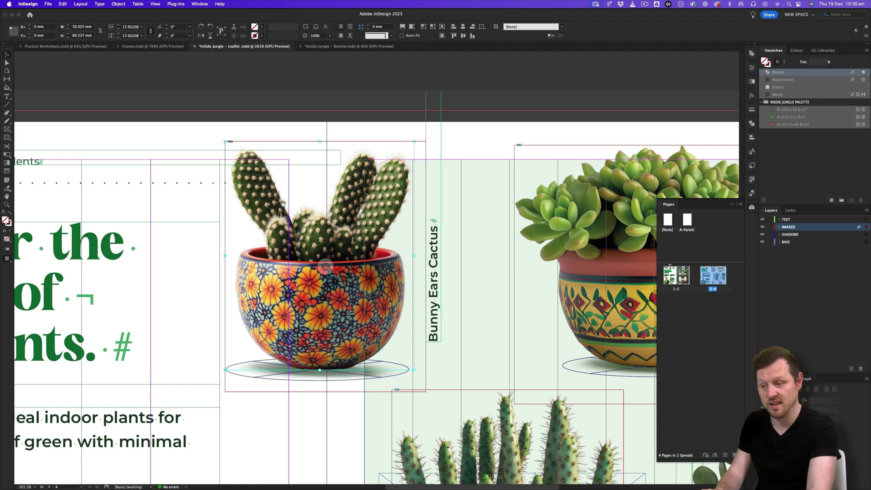
Try repositioning the Bunny Ears Cactus image inside its frame, undo the changes, and return to Preview mode.
{"action": "left_click_drag", "start_coordinate": [392, 274], "coordinate": [404, 241]}
{"action": "left_click_drag", "start_coordinate": [429, 337], "coordinate": [469, 285]}
{"action": "key", "text": "super+z"}
{"action": "key", "text": "super+z"}
{"action": "key", "text": "super+z"}
{"action": "key", "text": "super+z"}
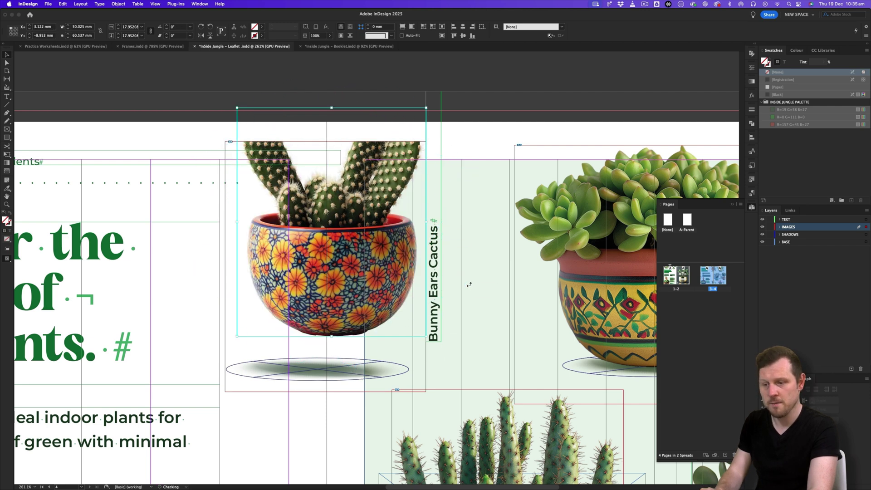
{"action": "left_click", "coordinate": [489, 138]}
{"action": "key", "text": "w"}
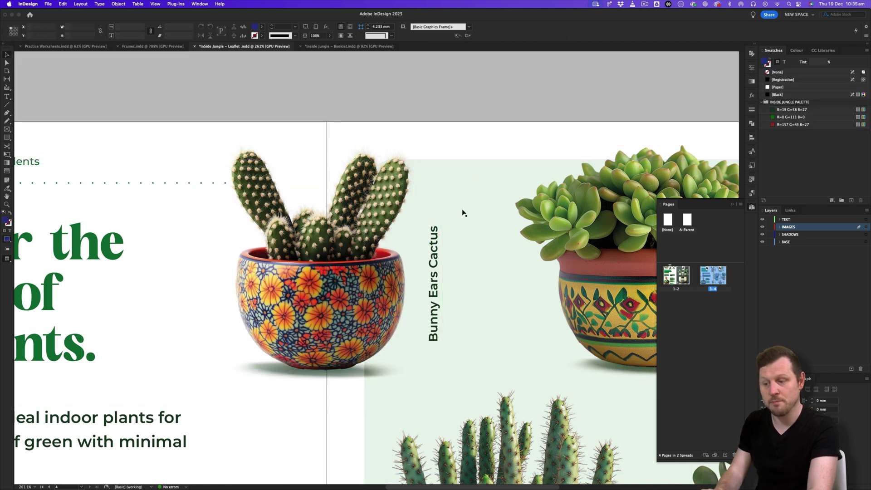
Try shifting the Baby Jade image inside its frame with the Direct Selection tool, and undo the shift.
{"action": "scroll", "coordinate": [420, 270], "scroll_direction": "down", "scroll_amount": 5}
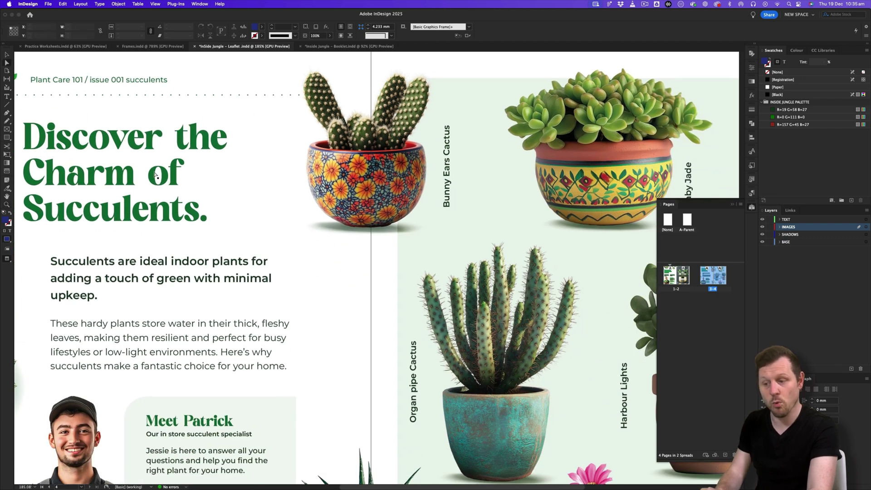
{"action": "scroll", "coordinate": [154, 175], "scroll_direction": "right", "scroll_amount": 5}
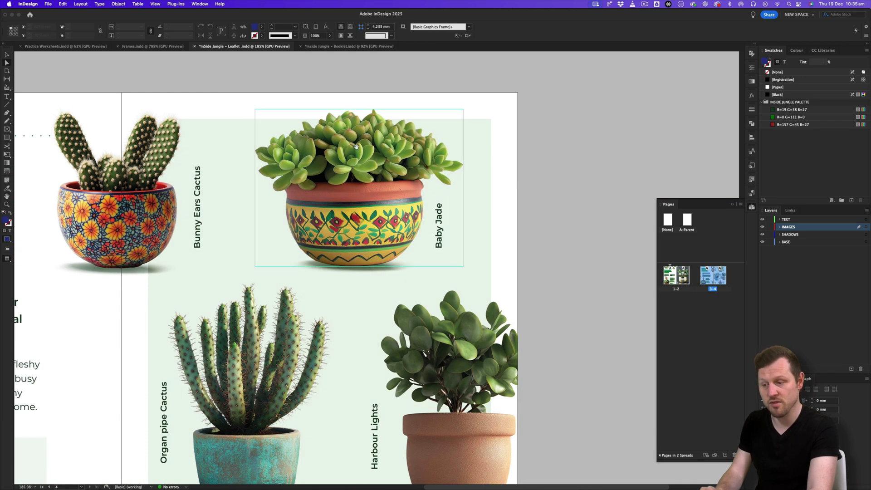
{"action": "scroll", "coordinate": [352, 152], "scroll_direction": "up", "scroll_amount": 3}
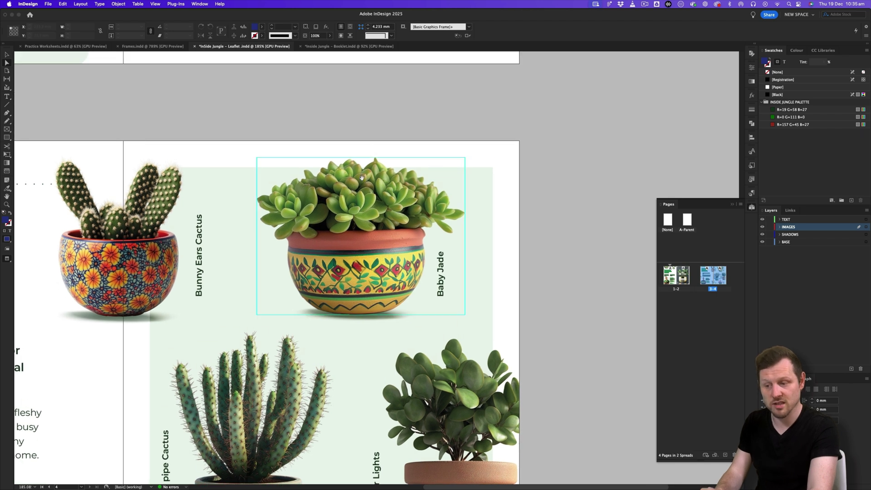
{"action": "left_click", "coordinate": [5, 63]}
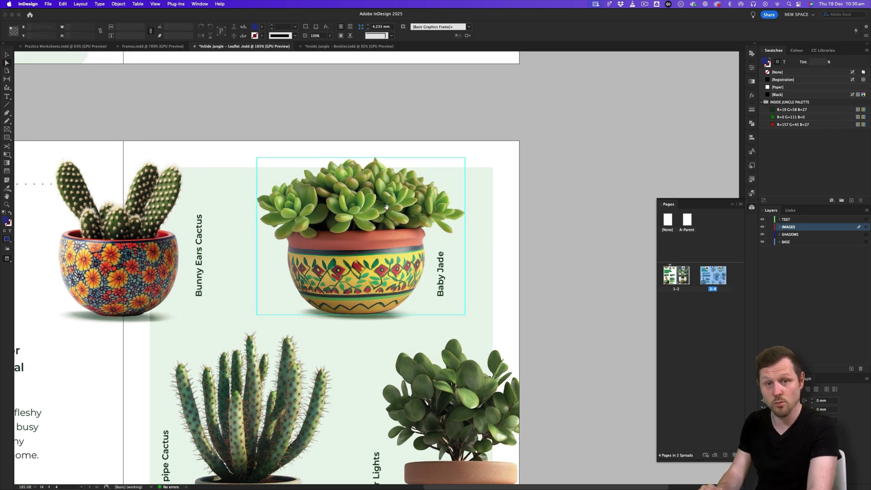
{"action": "left_click", "coordinate": [361, 240]}
{"action": "left_click_drag", "start_coordinate": [356, 256], "coordinate": [331, 263]}
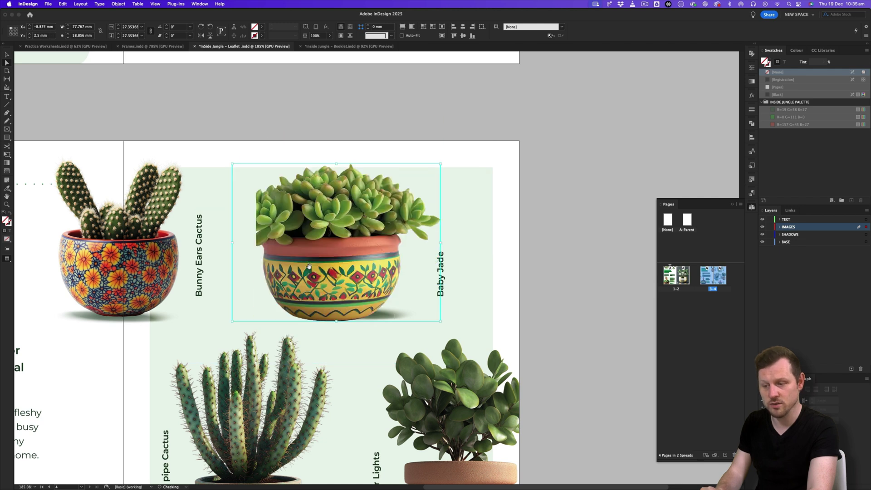
{"action": "key", "text": "super+z"}
{"action": "key", "text": "super+z"}
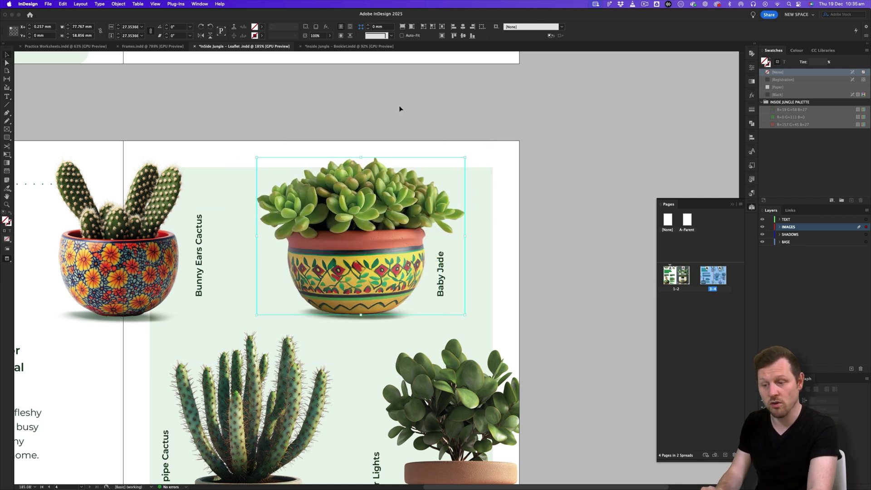
{"action": "left_click", "coordinate": [399, 109]}
Compare the Bunny Ears Cactus graphic frame with the intro and headline text frames by selecting them on the spread.
{"action": "key", "text": "z"}
{"action": "left_click_drag", "start_coordinate": [491, 193], "coordinate": [347, 236]}
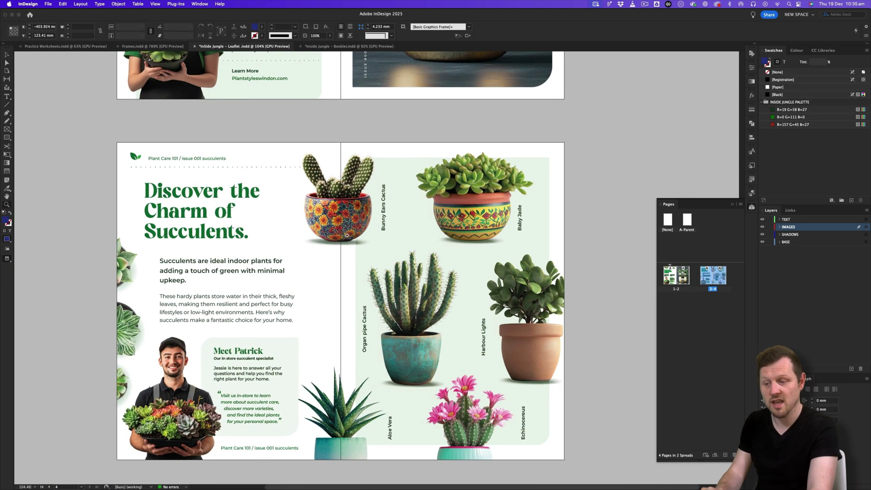
{"action": "scroll", "coordinate": [347, 236], "scroll_direction": "up", "scroll_amount": 3}
{"action": "scroll", "coordinate": [385, 207], "scroll_direction": "down", "scroll_amount": 2}
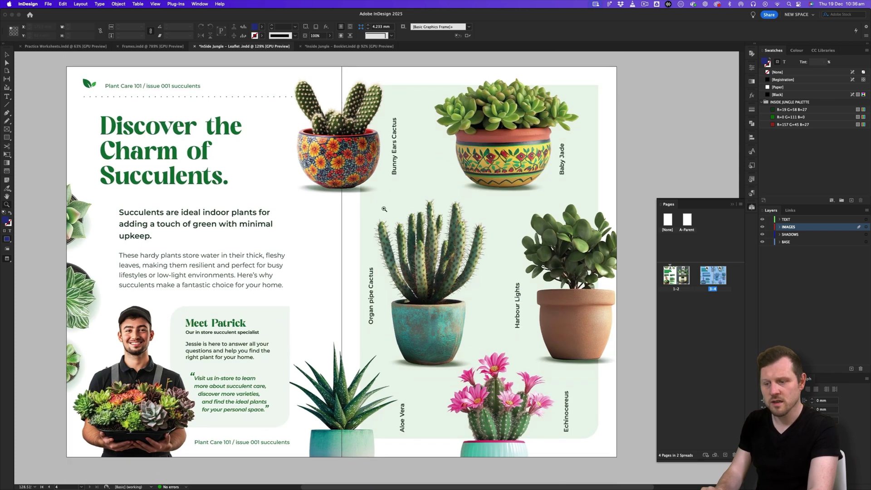
{"action": "left_click", "coordinate": [370, 181]}
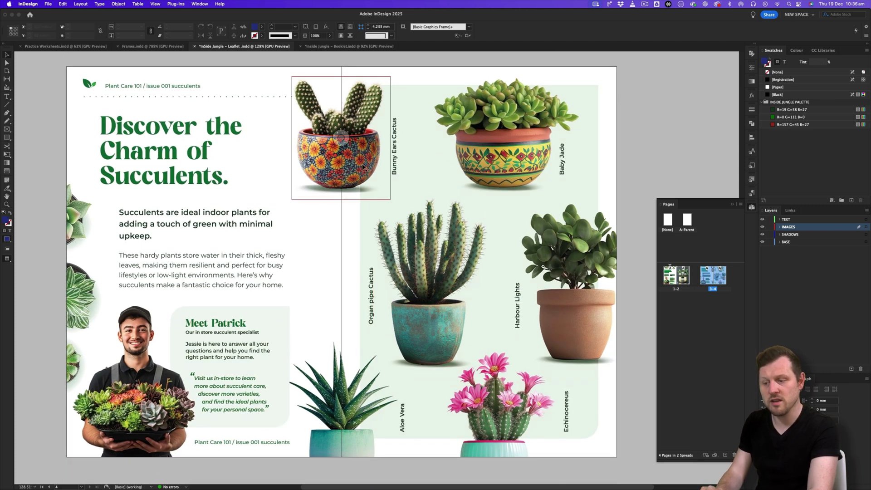
{"action": "left_click", "coordinate": [270, 265]}
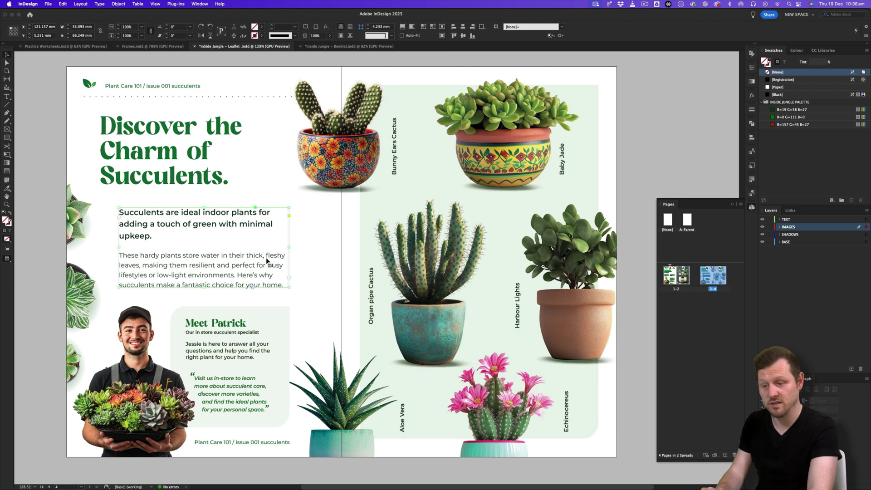
{"action": "left_click", "coordinate": [241, 327]}
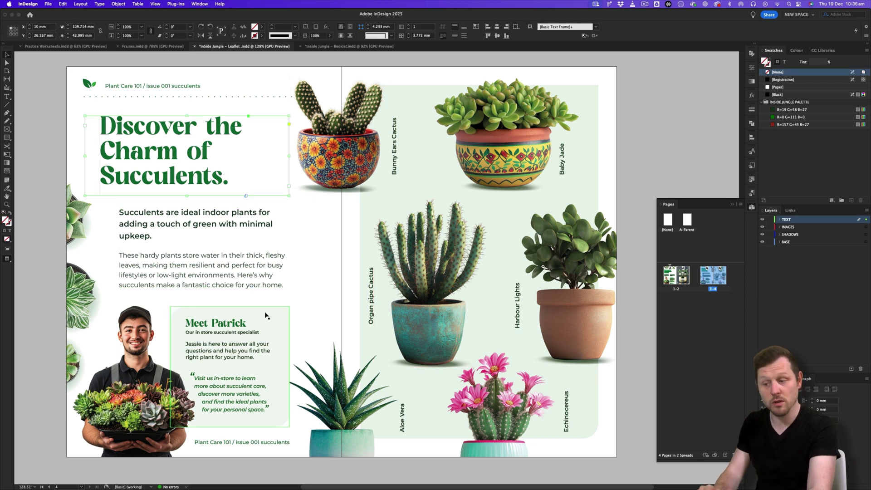
Inspect the store specialist's text frame, its tinted background box and the large pale green panel behind the plants.
{"action": "left_click", "coordinate": [241, 327]}
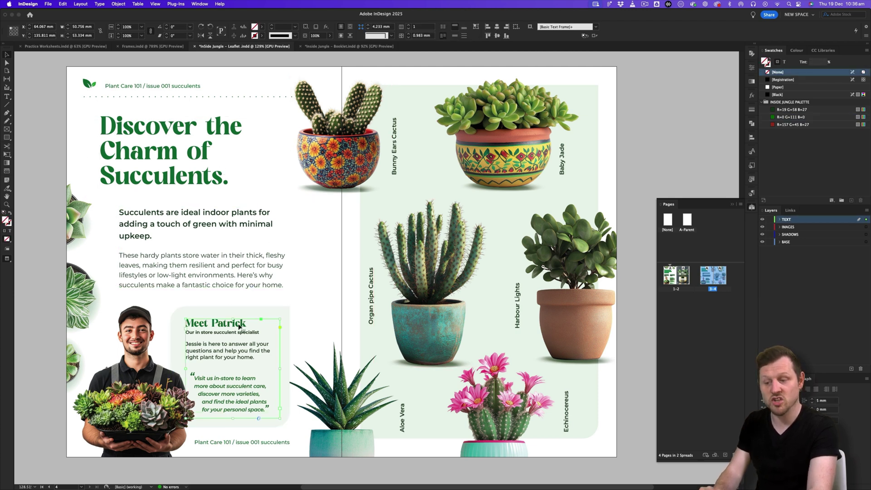
{"action": "left_click", "coordinate": [248, 312]}
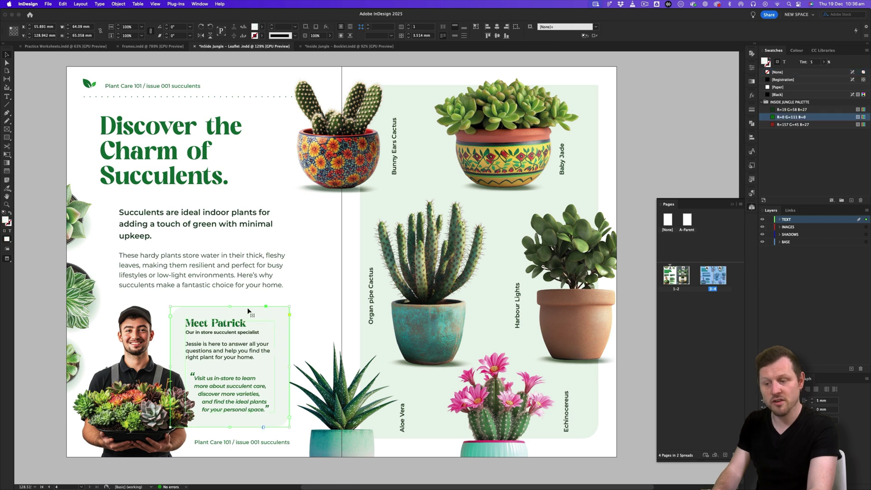
{"action": "left_click", "coordinate": [364, 233]}
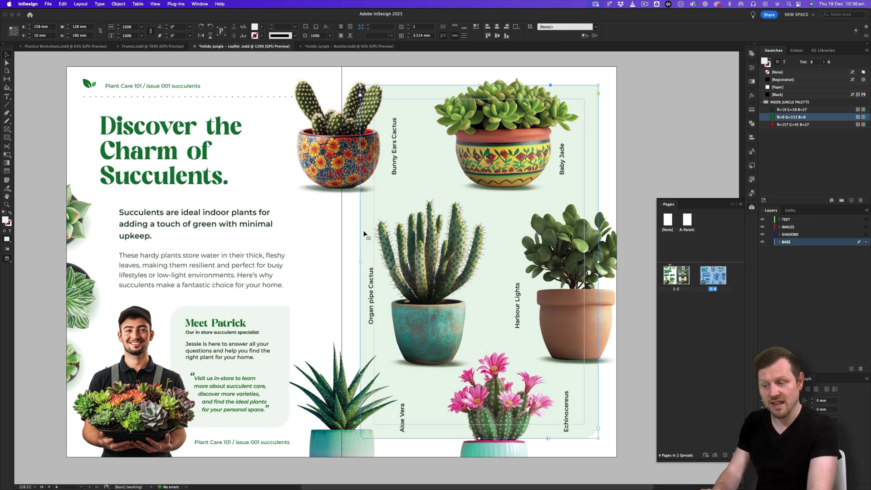
Select the headline, several plant images and the Aloe Vera label in turn to identify their frame types.
{"action": "left_click", "coordinate": [358, 157]}
{"action": "left_click", "coordinate": [258, 222]}
{"action": "left_click", "coordinate": [210, 166]}
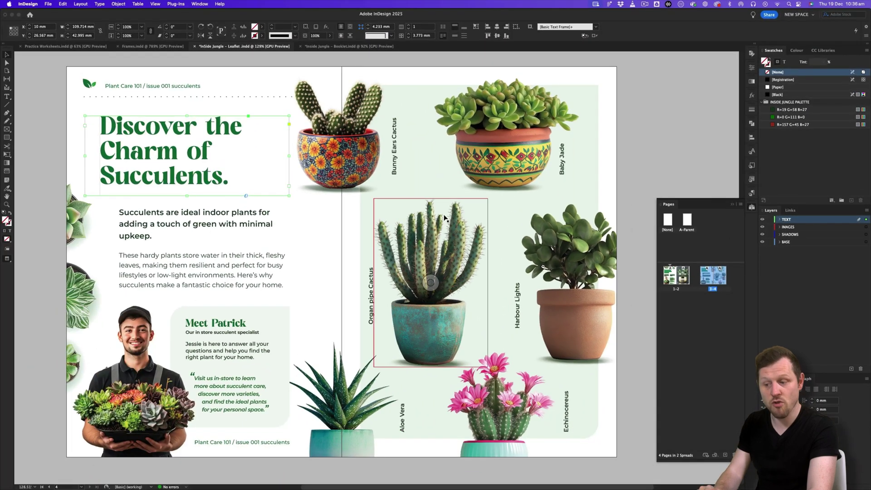
{"action": "left_click", "coordinate": [442, 217]}
{"action": "left_click", "coordinate": [567, 238]}
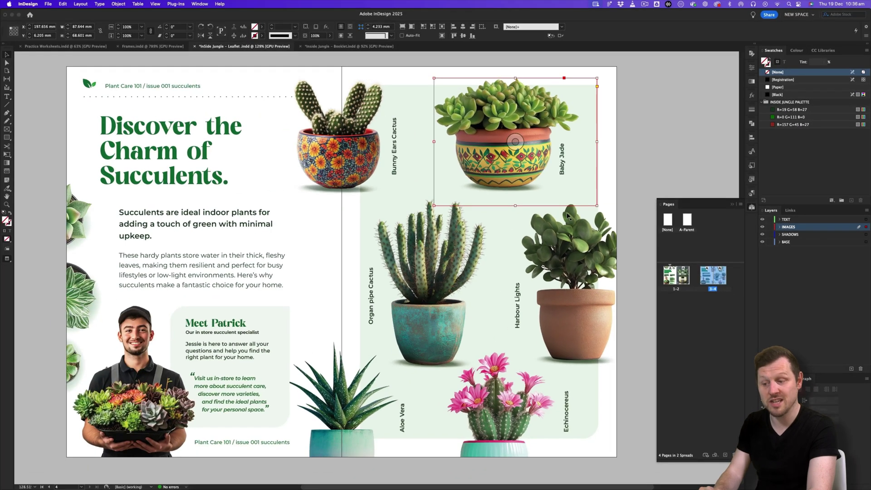
{"action": "left_click", "coordinate": [404, 418]}
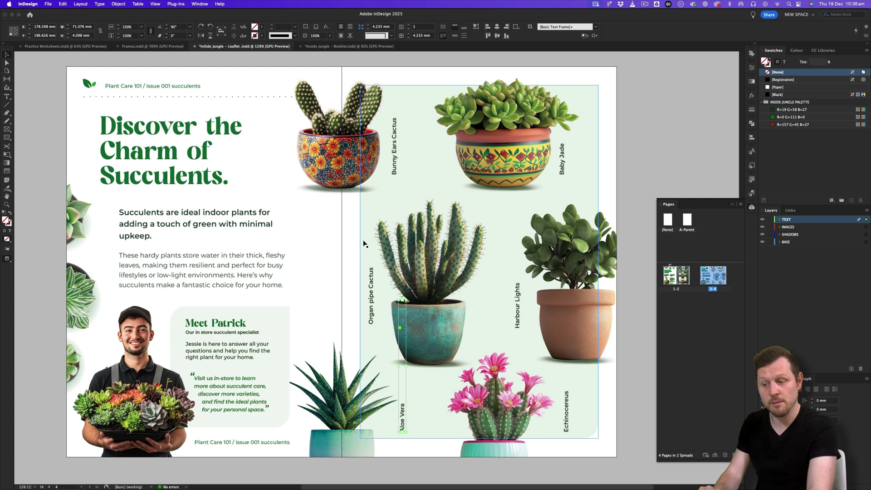
Select the pale green panel, the Bunny Ears Cactus image and its pot shadow to compare their frame types.
{"action": "left_click", "coordinate": [367, 252]}
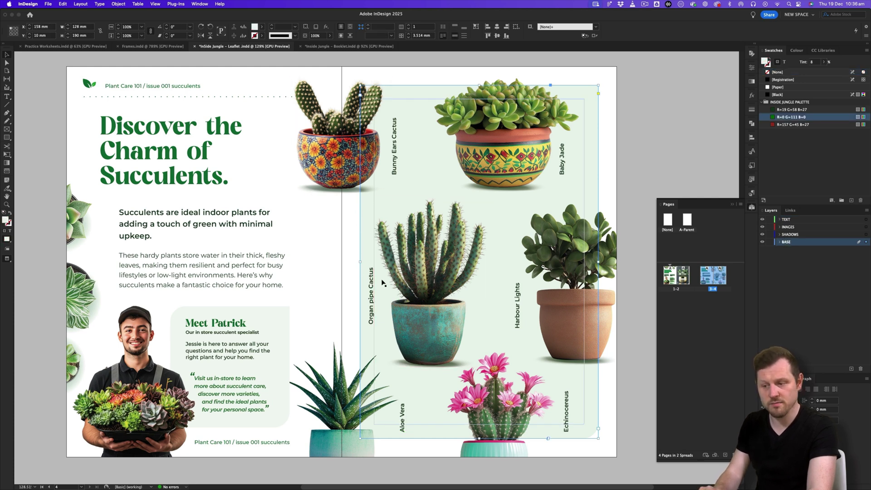
{"action": "left_click", "coordinate": [340, 136]}
{"action": "left_click", "coordinate": [341, 190]}
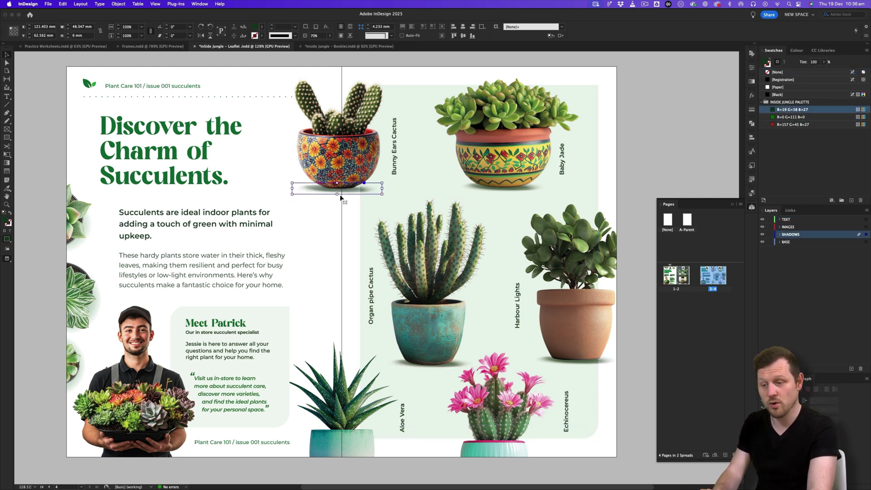
{"action": "left_click", "coordinate": [336, 225]}
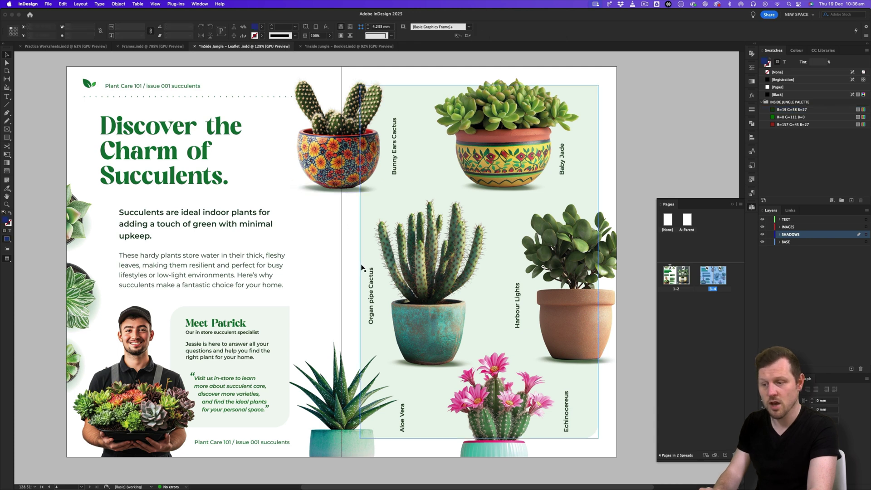
Inspect the frame that holds the cover's gold pot photo on the leaflet's first spread.
{"action": "scroll", "coordinate": [362, 267], "scroll_direction": "up", "scroll_amount": 10}
{"action": "scroll", "coordinate": [325, 249], "scroll_direction": "down", "scroll_amount": 1}
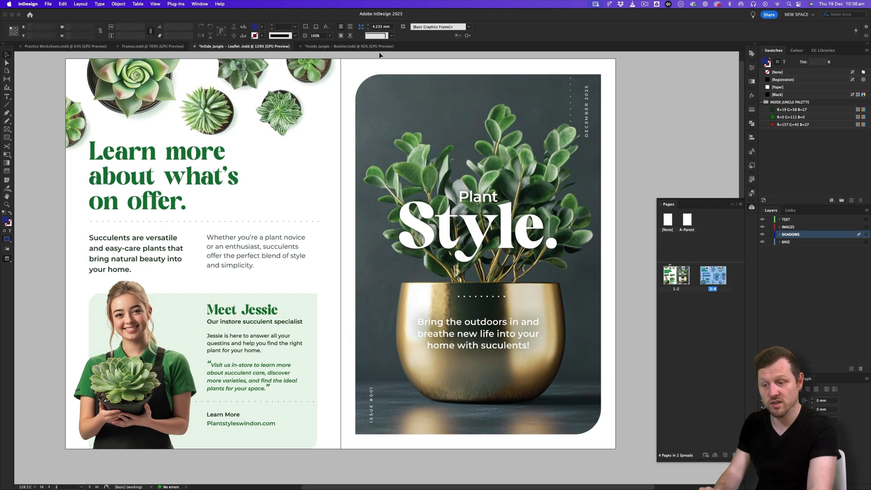
{"action": "left_click", "coordinate": [375, 81]}
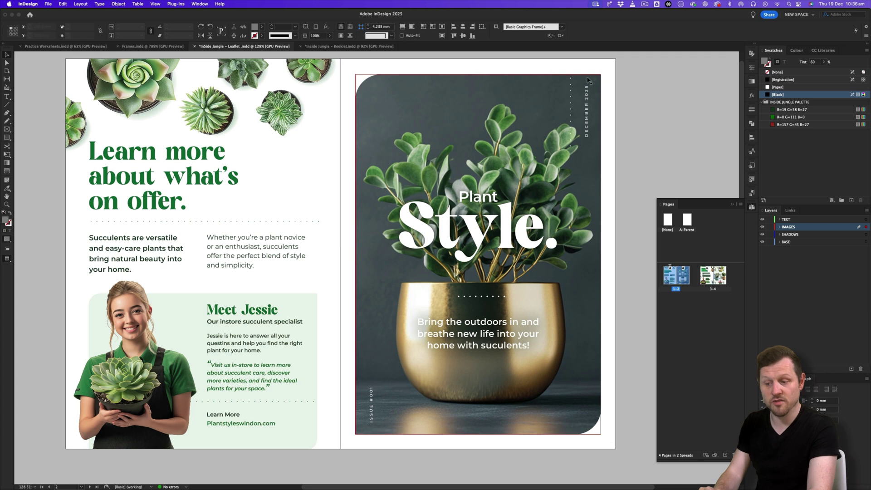
{"action": "left_click", "coordinate": [352, 124]}
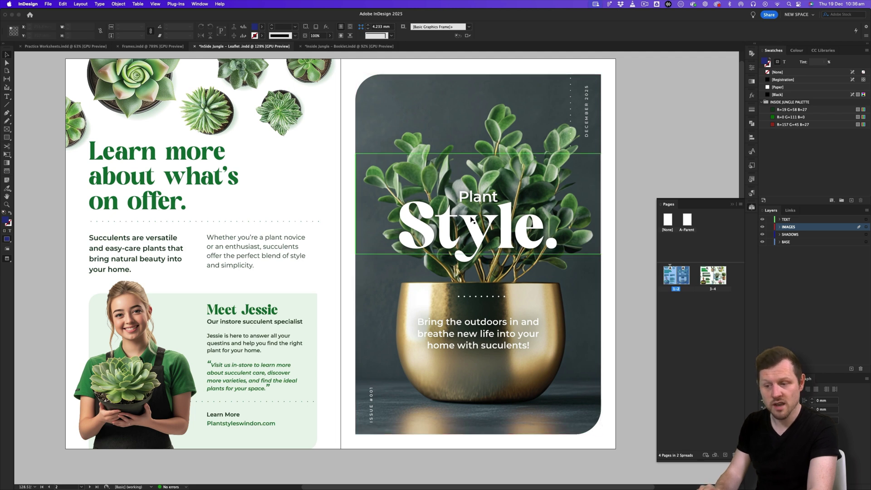
Switch to the Frames.indd document and show the whole worksheet spread on pages 3-4 in Preview mode.
{"action": "key", "text": "w"}
{"action": "left_click", "coordinate": [148, 47]}
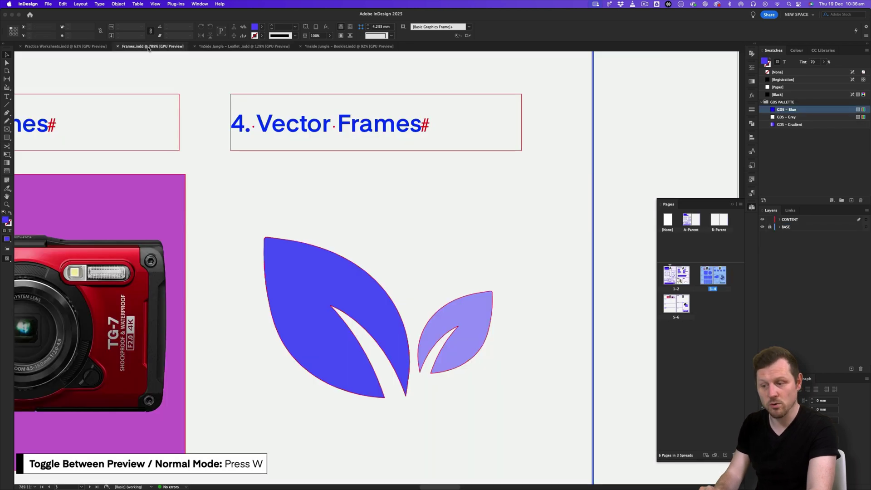
{"action": "left_click_drag", "start_coordinate": [389, 175], "coordinate": [144, 278]}
{"action": "key", "text": "w"}
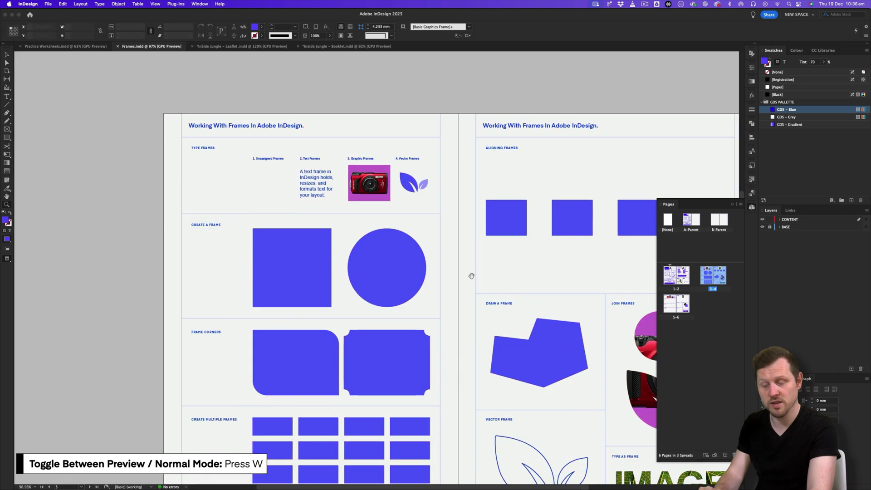
{"action": "left_click_drag", "start_coordinate": [471, 277], "coordinate": [357, 194]}
Compare the worksheet spread in Normal and Preview modes to see the frame edges and the clean layout.
{"action": "key", "text": "w"}
{"action": "key", "text": "w"}
{"action": "scroll", "coordinate": [401, 197], "scroll_direction": "up", "scroll_amount": 2}
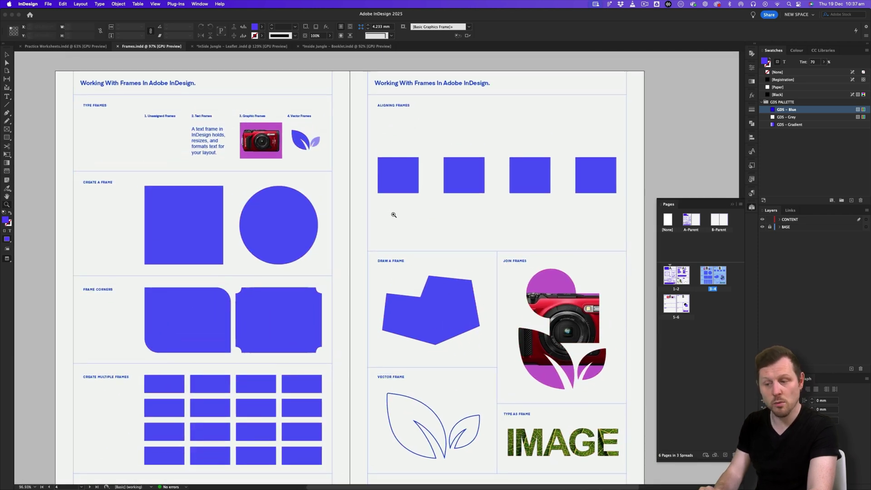
{"action": "left_click_drag", "start_coordinate": [400, 252], "coordinate": [401, 237]}
{"action": "key", "text": "w"}
{"action": "key", "text": "w"}
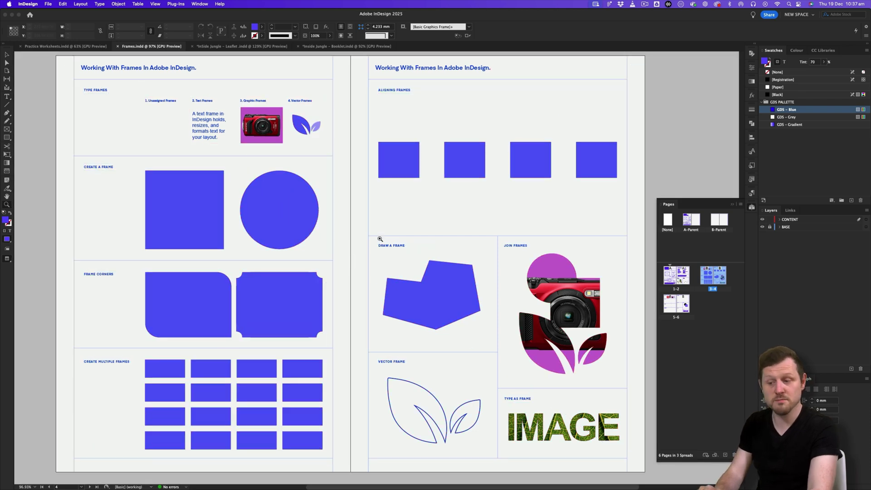
On the blank practice spread, draw a rectangular frame about 56.1 by 56.2 mm between the first Create a Frame guide crosses.
{"action": "scroll", "coordinate": [380, 239], "scroll_direction": "down", "scroll_amount": 10}
{"action": "scroll", "coordinate": [380, 239], "scroll_direction": "down", "scroll_amount": 1}
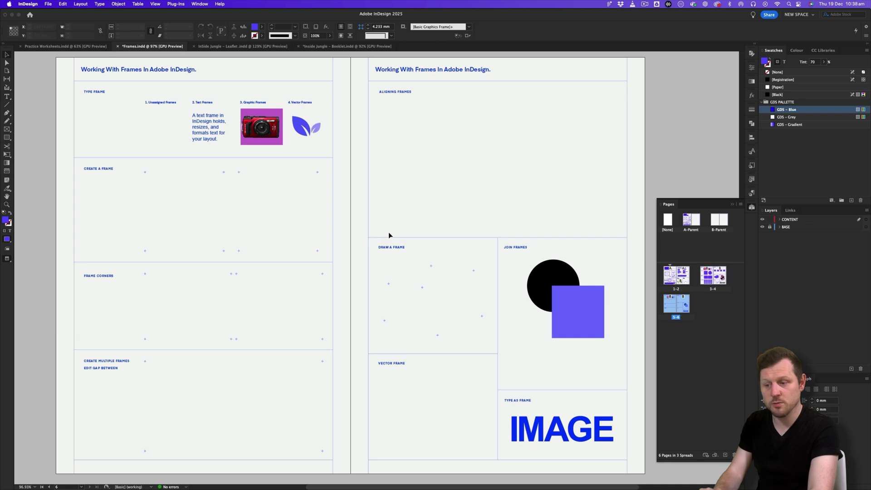
{"action": "key", "text": "z"}
{"action": "left_click_drag", "start_coordinate": [145, 171], "coordinate": [304, 127]}
{"action": "left_click_drag", "start_coordinate": [381, 243], "coordinate": [420, 264]}
{"action": "key", "text": "v"}
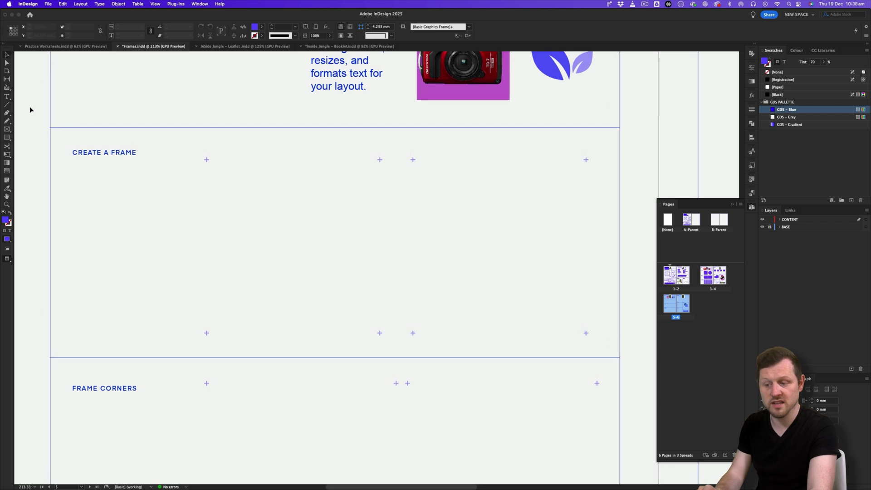
{"action": "left_click", "coordinate": [6, 129]}
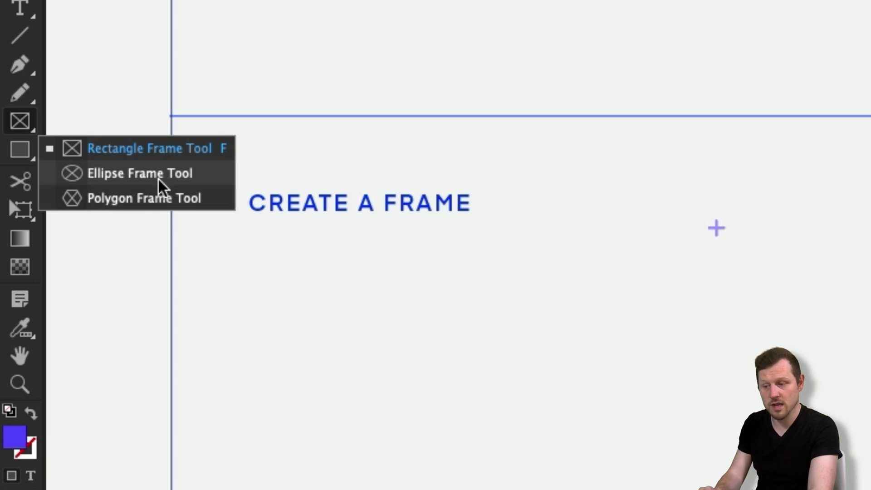
{"action": "left_click", "coordinate": [157, 149]}
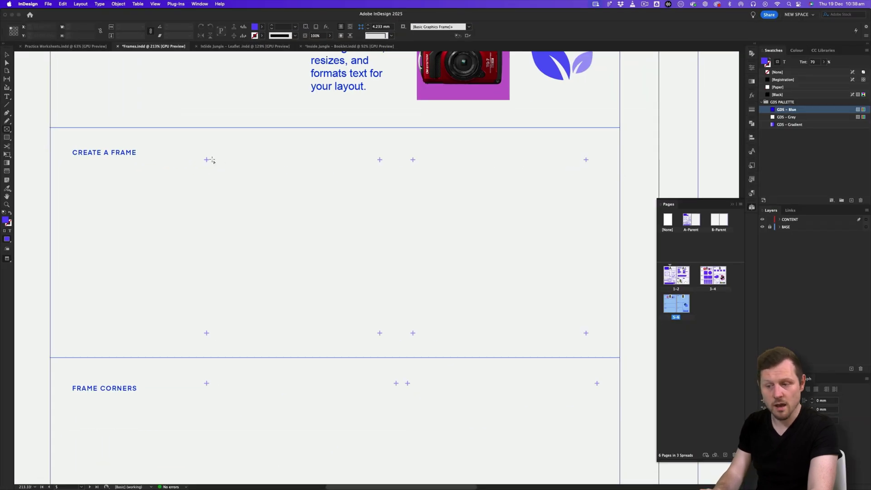
{"action": "left_click_drag", "start_coordinate": [206, 160], "coordinate": [380, 333]}
Display the document in Normal mode to show the edges and diagonals of the drawn rectangular frame.
{"action": "key", "text": "w"}
{"action": "left_click_drag", "start_coordinate": [294, 272], "coordinate": [321, 270]}
{"action": "key", "text": "z"}
{"action": "left_click_drag", "start_coordinate": [307, 215], "coordinate": [347, 195]}
{"action": "key", "text": "v"}
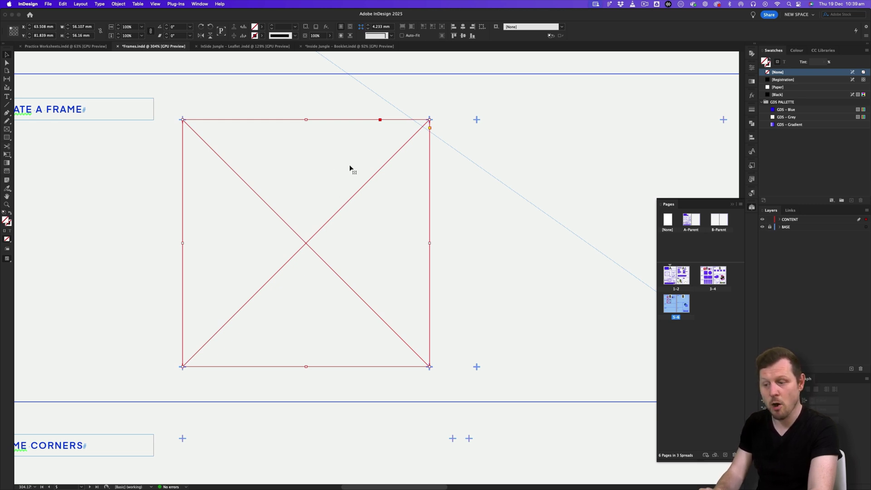
Delete the rectangular frame from the Create a Frame section.
{"action": "scroll", "coordinate": [350, 172], "scroll_direction": "down", "scroll_amount": 5}
{"action": "scroll", "coordinate": [379, 174], "scroll_direction": "right", "scroll_amount": 1}
{"action": "key", "text": "v"}
{"action": "key", "text": "Delete"}
Create a 25 by 25 mm rectangular frame, align it to the first guide crosses and enlarge it to fill them.
{"action": "key", "text": "m"}
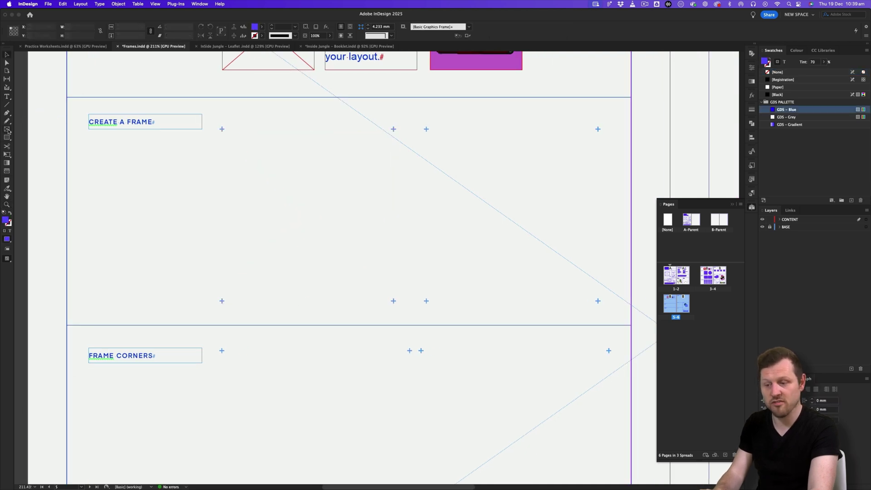
{"action": "left_click", "coordinate": [312, 184]}
{"action": "type", "text": "25"}
{"action": "key", "text": "Tab"}
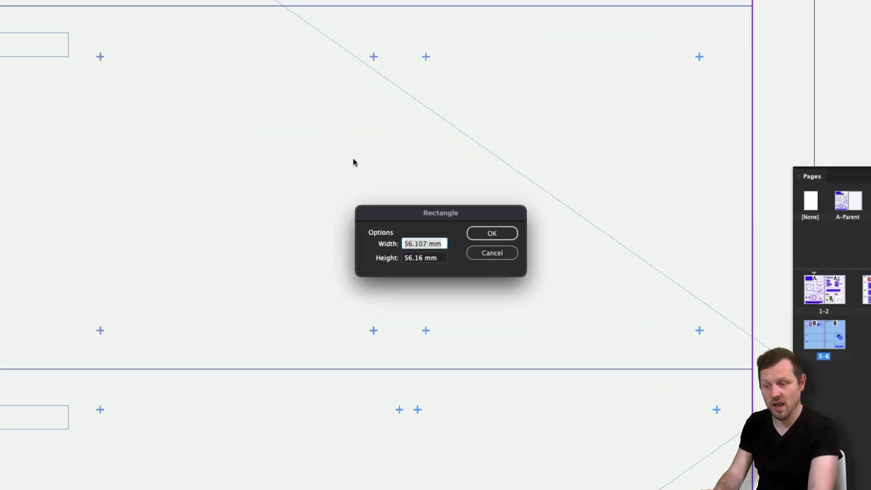
{"action": "type", "text": "25"}
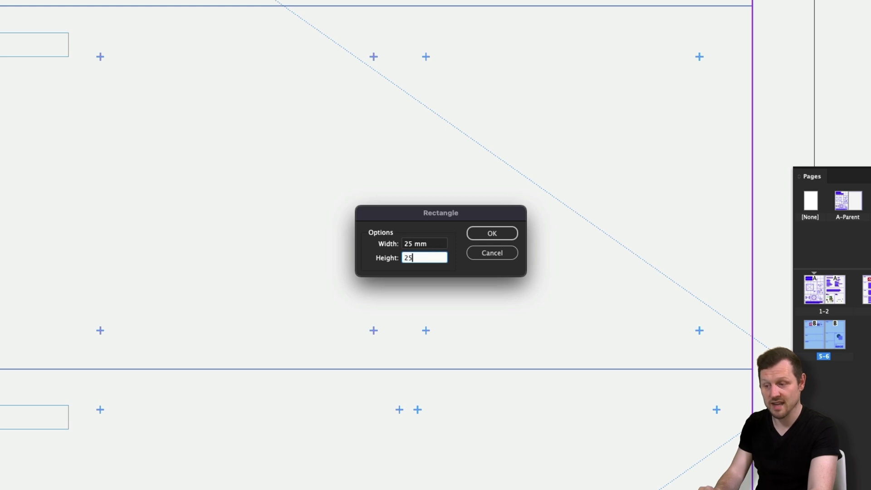
{"action": "key", "text": "Return"}
{"action": "key", "text": "v"}
{"action": "left_click_drag", "start_coordinate": [320, 210], "coordinate": [393, 301]}
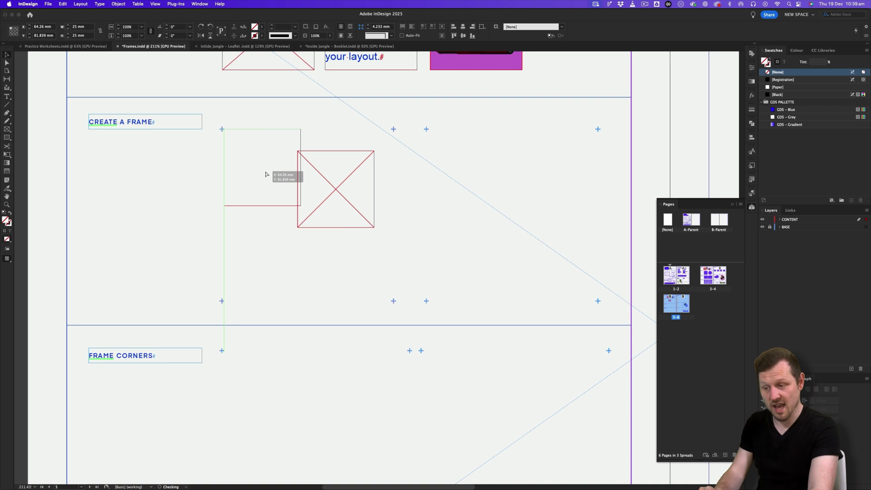
Draw an elliptical frame about 56.1 by 56.2 mm between the second set of Create a Frame guide crosses.
{"action": "left_click_drag", "start_coordinate": [6, 129], "coordinate": [41, 144]}
{"action": "left_click_drag", "start_coordinate": [426, 130], "coordinate": [601, 302]}
{"action": "scroll", "coordinate": [355, 201], "scroll_direction": "right", "scroll_amount": 2}
{"action": "left_click", "coordinate": [354, 200]}
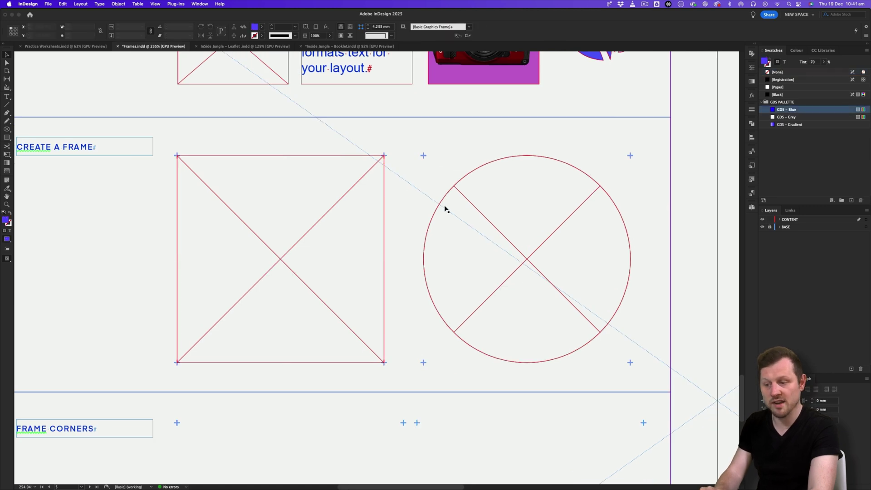
Convert the elliptical frame's shape to a triangle.
{"action": "left_click", "coordinate": [556, 204]}
{"action": "left_click", "coordinate": [486, 144]}
{"action": "left_click", "coordinate": [550, 244]}
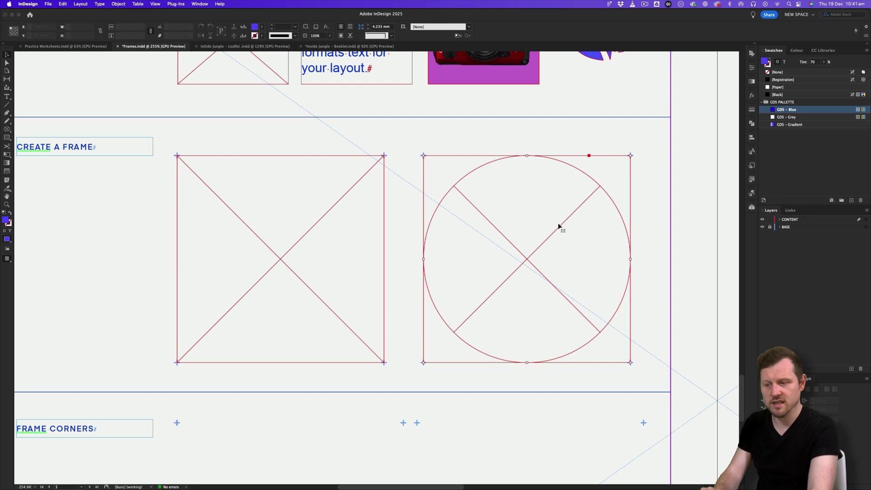
{"action": "left_click", "coordinate": [118, 4]}
{"action": "mouse_move", "coordinate": [156, 258]}
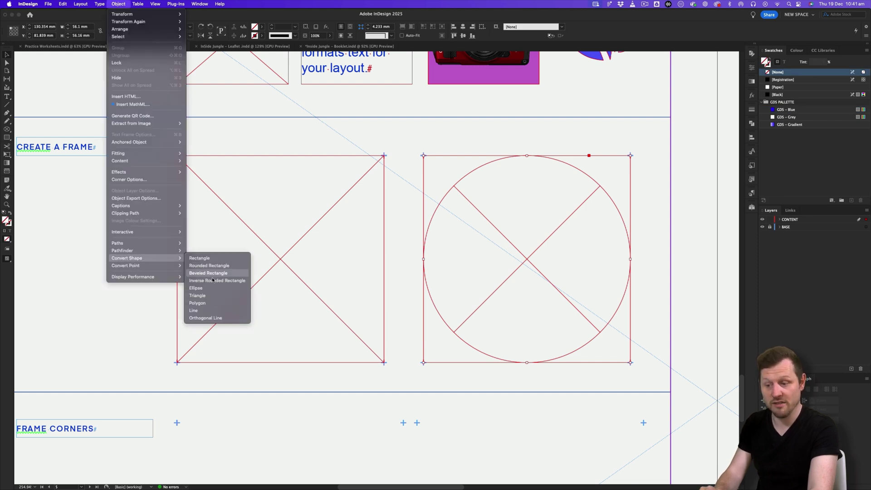
{"action": "left_click", "coordinate": [213, 295]}
{"action": "left_click", "coordinate": [636, 201]}
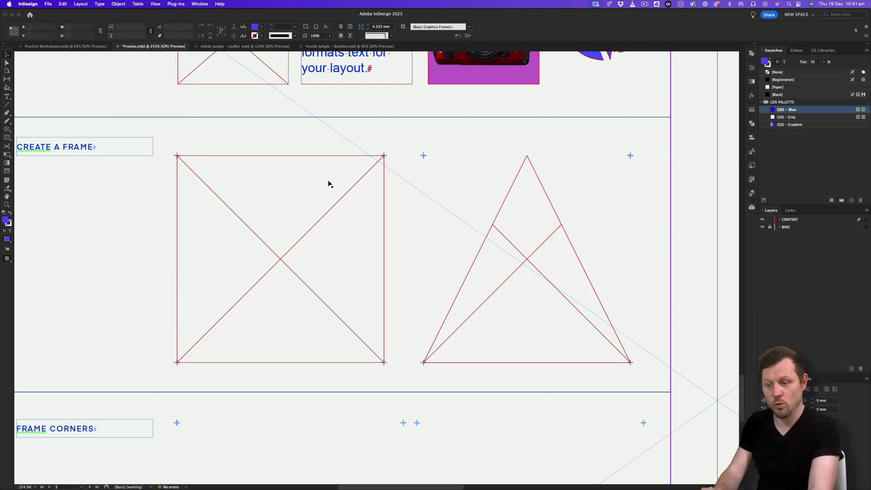
Convert the rectangular frame in the first set of guide crosses to an ellipse.
{"action": "left_click", "coordinate": [252, 179]}
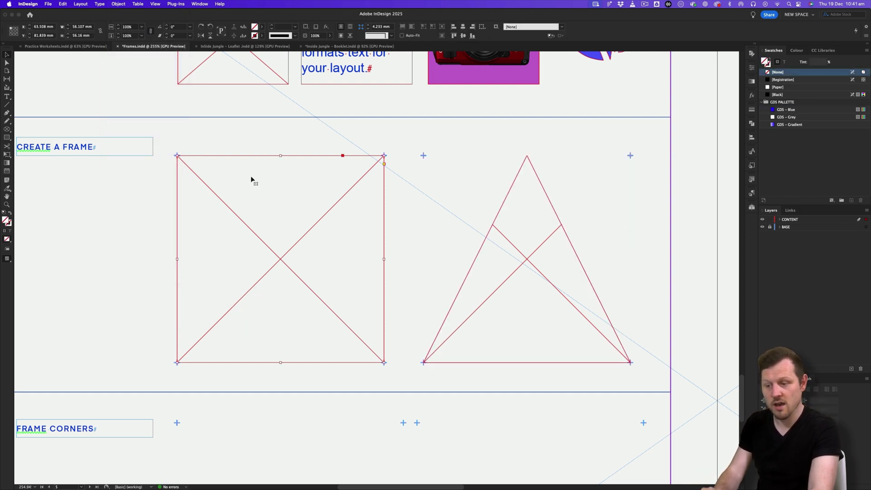
{"action": "left_click", "coordinate": [81, 4]}
{"action": "mouse_move", "coordinate": [119, 4]}
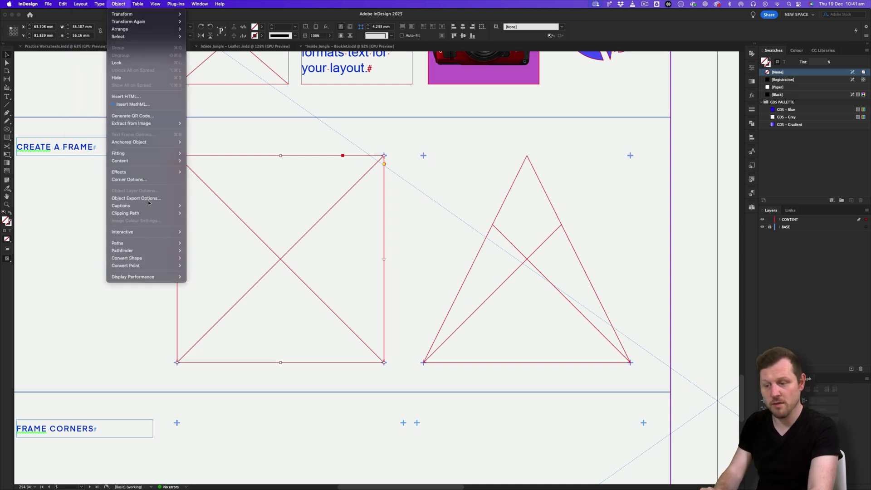
{"action": "mouse_move", "coordinate": [159, 258]}
{"action": "left_click", "coordinate": [232, 287]}
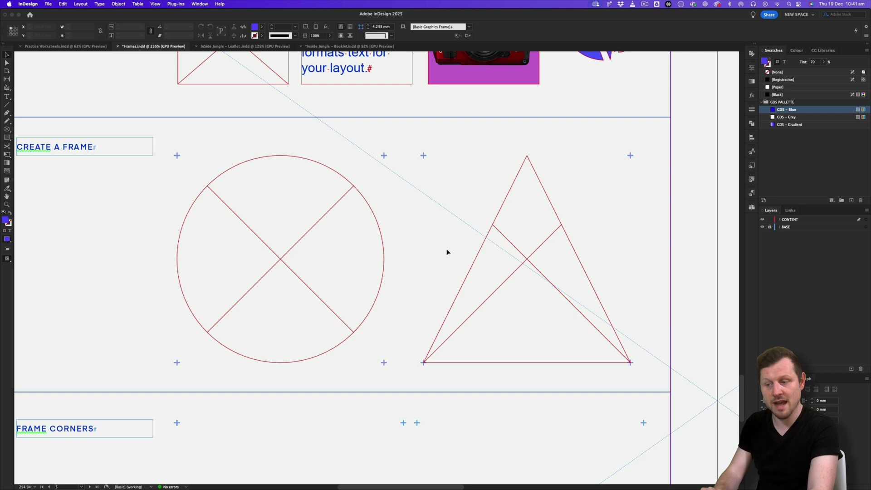
Move the triangle frame's lower-right anchor point up and inward with the Direct Selection tool.
{"action": "key", "text": "a"}
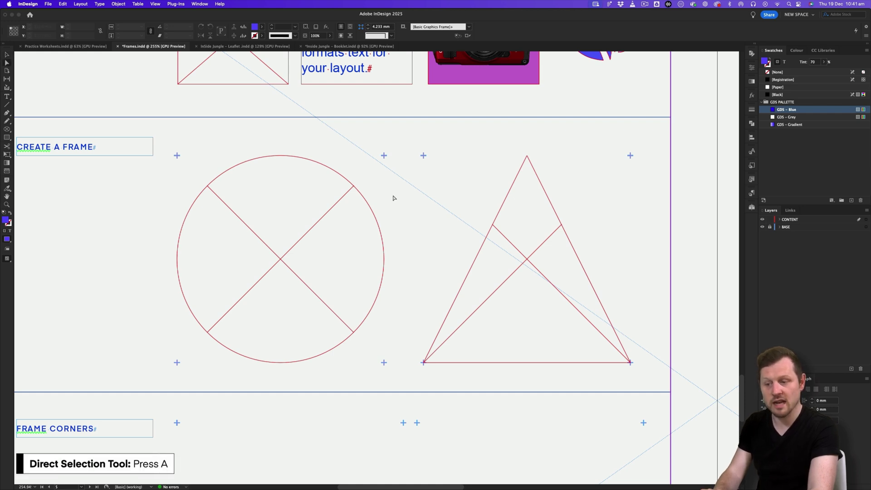
{"action": "left_click", "coordinate": [498, 221]}
{"action": "left_click_drag", "start_coordinate": [544, 268], "coordinate": [497, 200]}
{"action": "key", "text": "z"}
{"action": "key", "text": "a"}
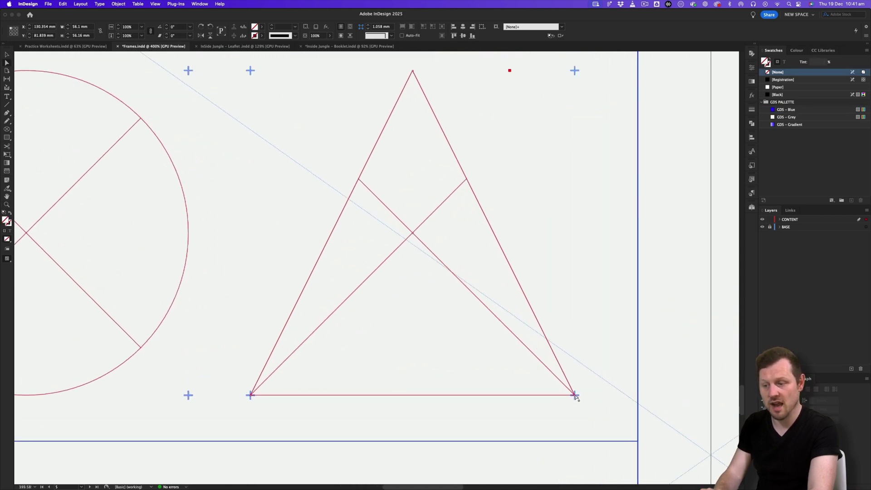
{"action": "left_click_drag", "start_coordinate": [574, 396], "coordinate": [535, 319]}
Convert the distorted triangle frame's shape to a rectangle.
{"action": "left_click", "coordinate": [119, 4]}
{"action": "mouse_move", "coordinate": [163, 253]}
{"action": "left_click", "coordinate": [209, 259]}
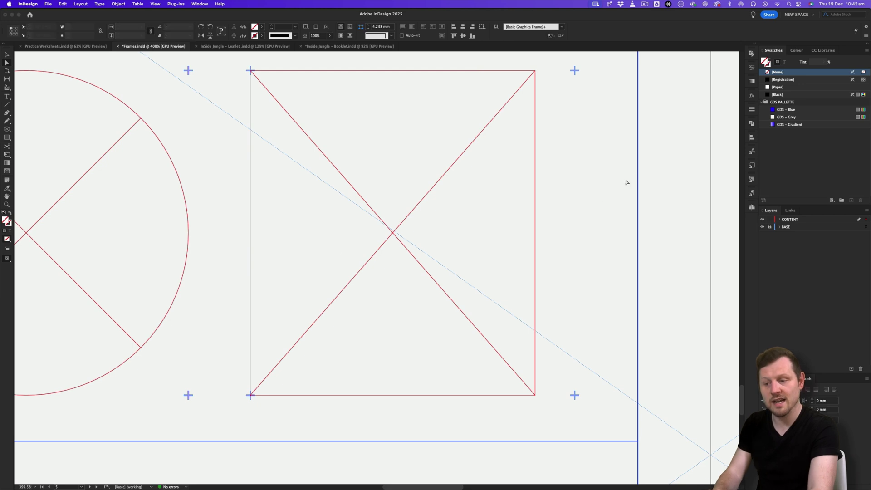
Reshape the rectangle into an irregular quadrilateral, moving its lower-right corner out to the guide cross and both left corners inward.
{"action": "left_click_drag", "start_coordinate": [536, 395], "coordinate": [575, 396]}
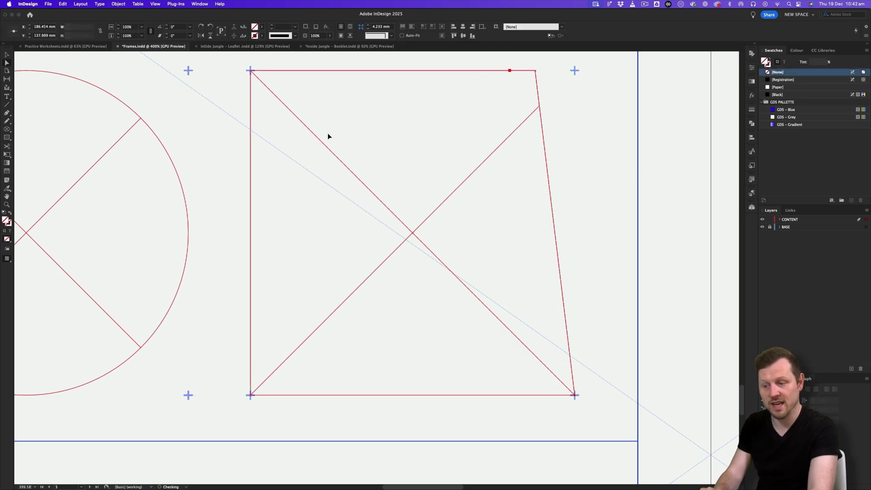
{"action": "left_click_drag", "start_coordinate": [251, 73], "coordinate": [303, 201]}
{"action": "left_click_drag", "start_coordinate": [250, 395], "coordinate": [405, 353]}
{"action": "key", "text": "z"}
{"action": "left_click_drag", "start_coordinate": [356, 247], "coordinate": [404, 245]}
{"action": "left_click", "coordinate": [501, 208]}
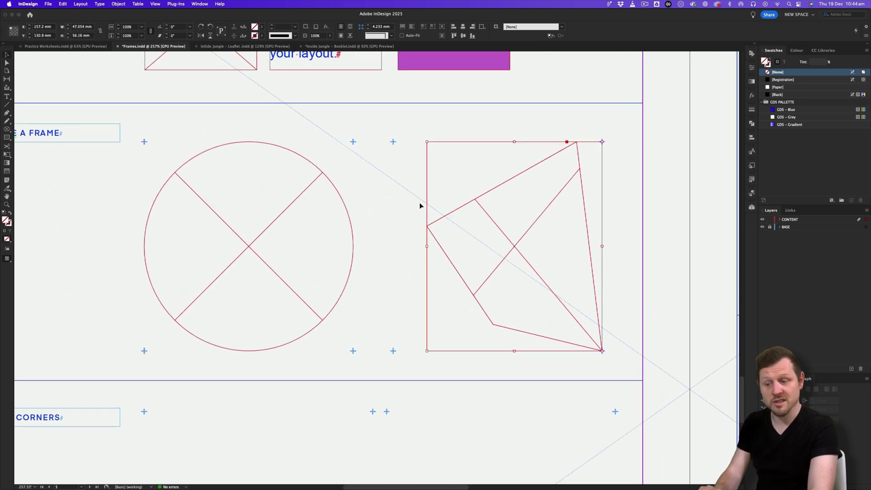
{"action": "left_click", "coordinate": [410, 205]}
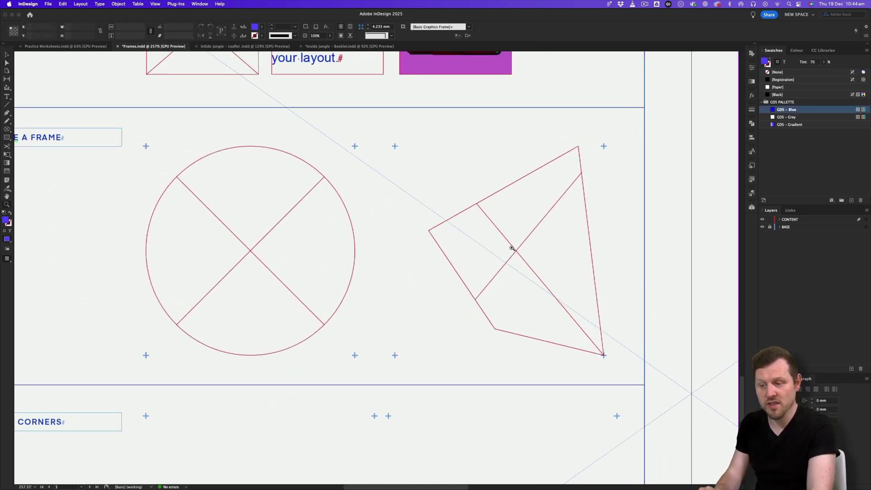
Add an anchor point to the irregular quadrilateral frame's upper-left edge and another to its right edge.
{"action": "left_click_drag", "start_coordinate": [554, 264], "coordinate": [600, 237]}
{"action": "left_click_drag", "start_coordinate": [601, 237], "coordinate": [517, 234]}
{"action": "key", "text": "v"}
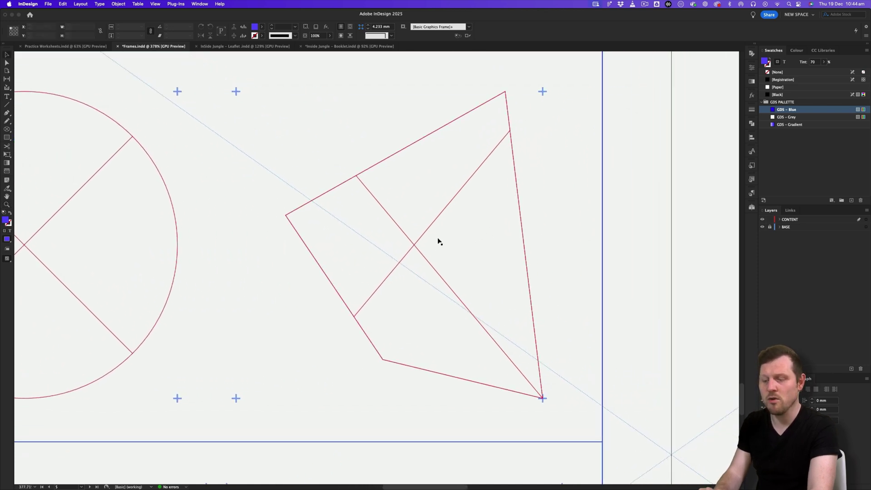
{"action": "left_click", "coordinate": [443, 226]}
{"action": "left_click", "coordinate": [8, 114]}
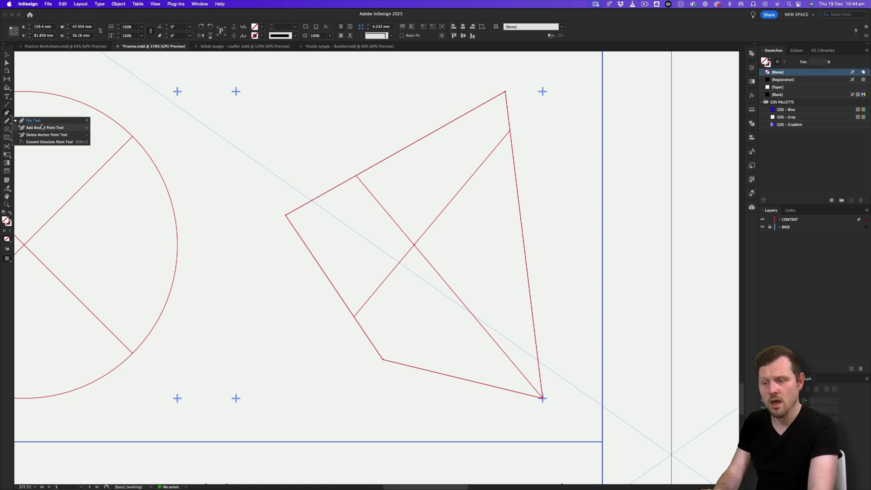
{"action": "left_click", "coordinate": [41, 127]}
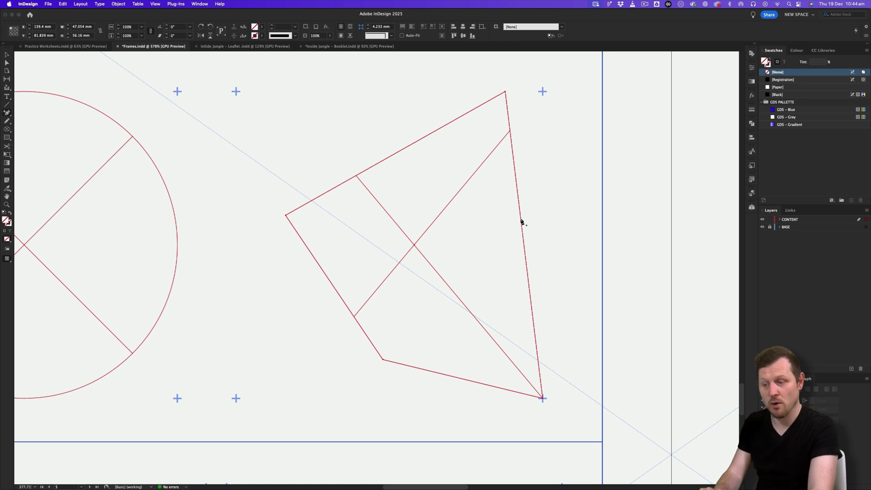
{"action": "left_click", "coordinate": [388, 158]}
Move the right edge's new anchor point outward and the upper-left edge's new point deep into the frame with the Direct Selection tool.
{"action": "key", "text": "a"}
{"action": "left_click", "coordinate": [519, 212]}
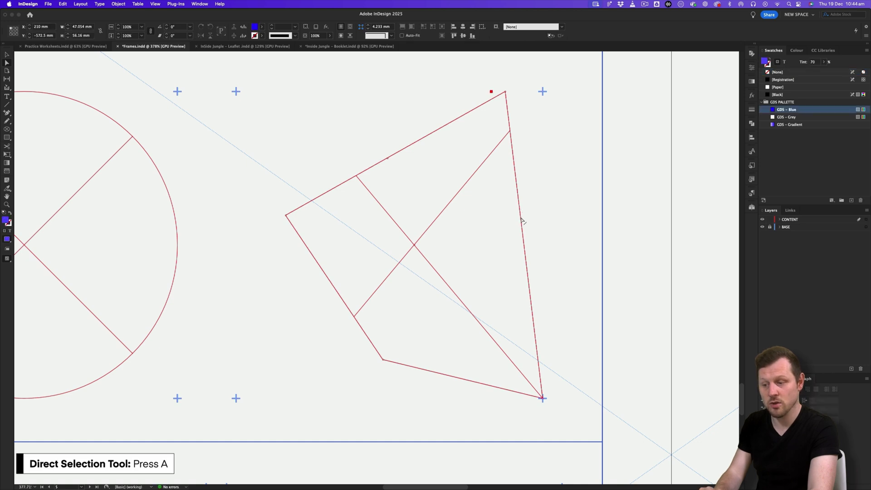
{"action": "left_click", "coordinate": [521, 219]}
{"action": "left_click_drag", "start_coordinate": [522, 221], "coordinate": [569, 209]}
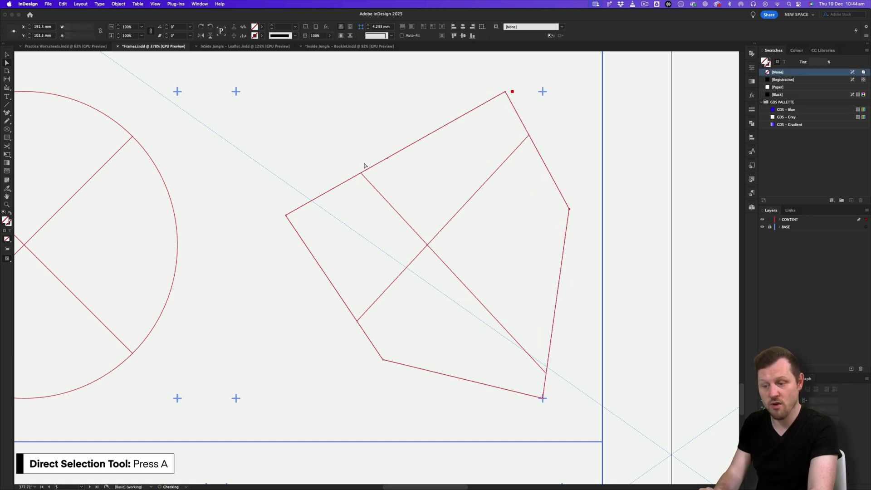
{"action": "left_click_drag", "start_coordinate": [388, 158], "coordinate": [438, 235]}
{"action": "left_click", "coordinate": [606, 172]}
Draw a rectangular frame about 61.4 mm wide across the first set of guide crosses in the Frame Corners section.
{"action": "left_click_drag", "start_coordinate": [480, 180], "coordinate": [408, 182]}
{"action": "left_click_drag", "start_coordinate": [433, 170], "coordinate": [381, 220]}
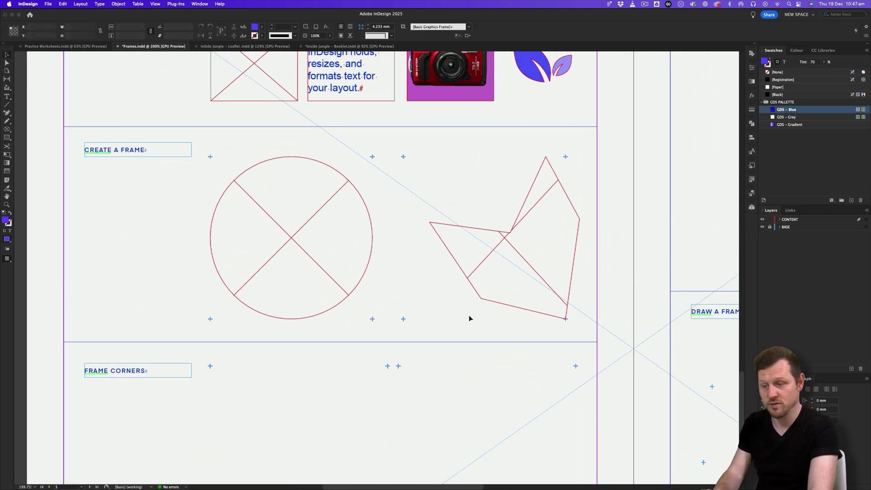
{"action": "scroll", "coordinate": [469, 318], "scroll_direction": "down", "scroll_amount": 5}
{"action": "scroll", "coordinate": [471, 237], "scroll_direction": "up", "scroll_amount": 1}
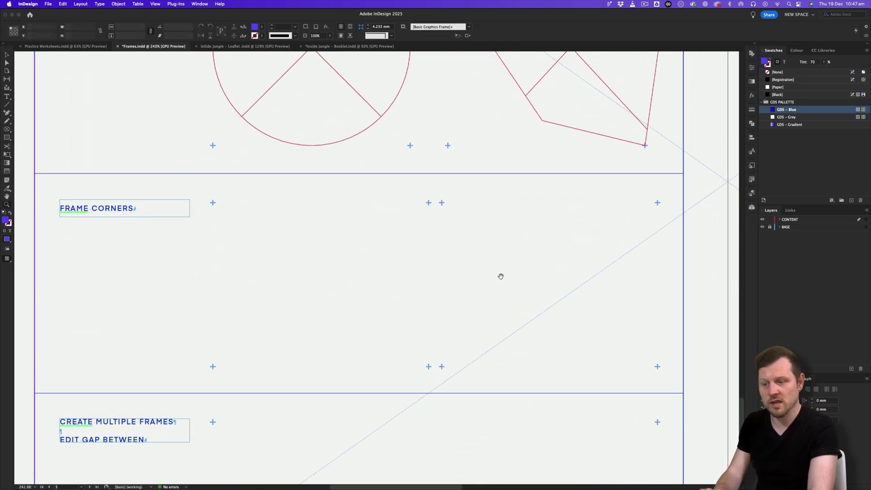
{"action": "left_click", "coordinate": [6, 129]}
{"action": "left_click", "coordinate": [30, 132]}
{"action": "left_click_drag", "start_coordinate": [209, 192], "coordinate": [424, 356]}
Unlink the corners in the frame's Corner Options, set the upper-right corner to Rounded at 10 mm, and enable the preview.
{"action": "left_click", "coordinate": [118, 3]}
{"action": "left_click", "coordinate": [163, 179]}
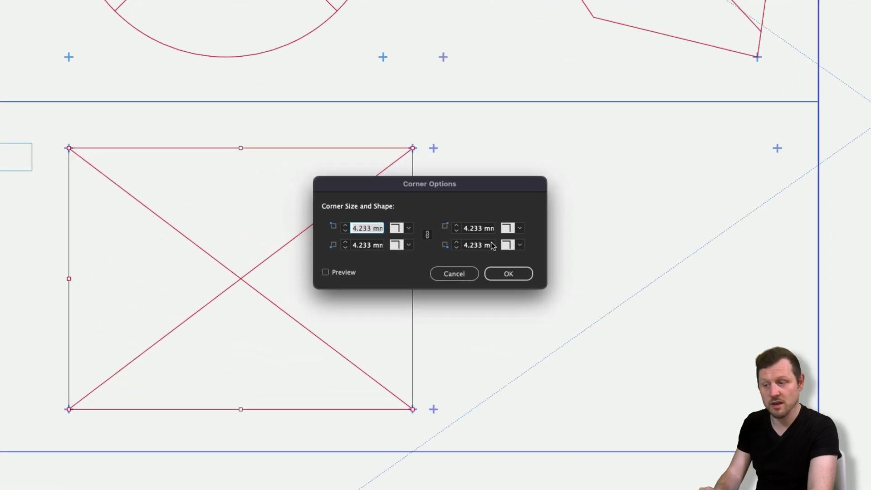
{"action": "left_click", "coordinate": [409, 227]}
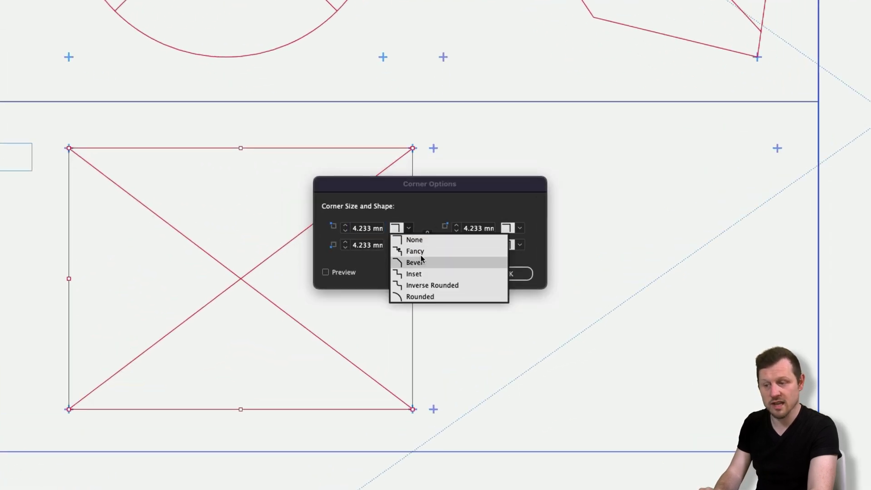
{"action": "left_click", "coordinate": [431, 213]}
{"action": "left_click", "coordinate": [427, 234]}
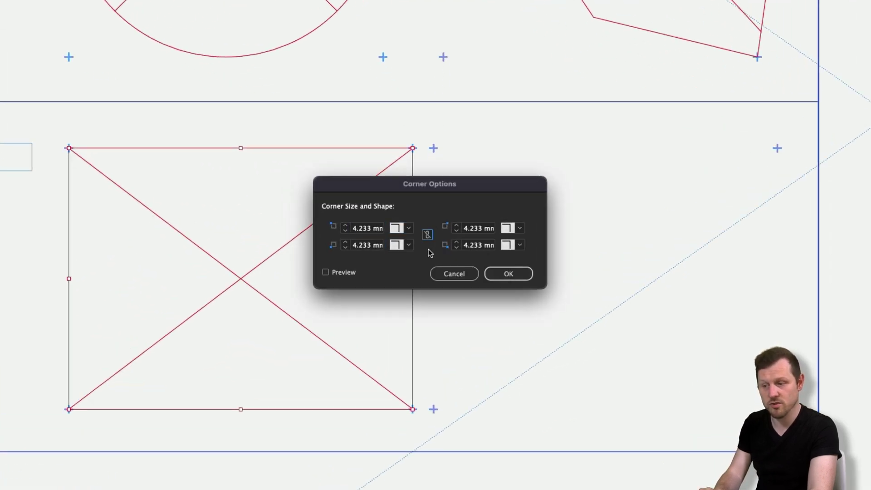
{"action": "left_click", "coordinate": [408, 229]}
{"action": "left_click", "coordinate": [422, 220]}
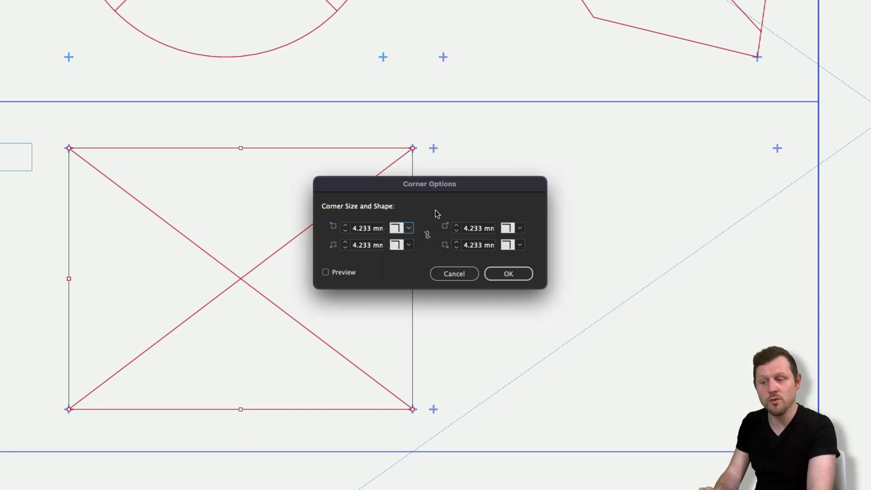
{"action": "left_click", "coordinate": [520, 228]}
{"action": "left_click", "coordinate": [531, 296]}
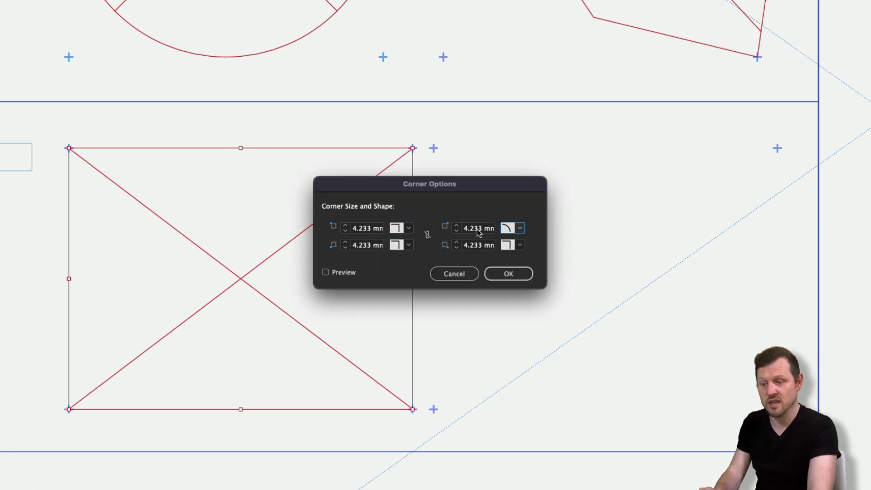
{"action": "left_click", "coordinate": [478, 228]}
{"action": "type", "text": "10"}
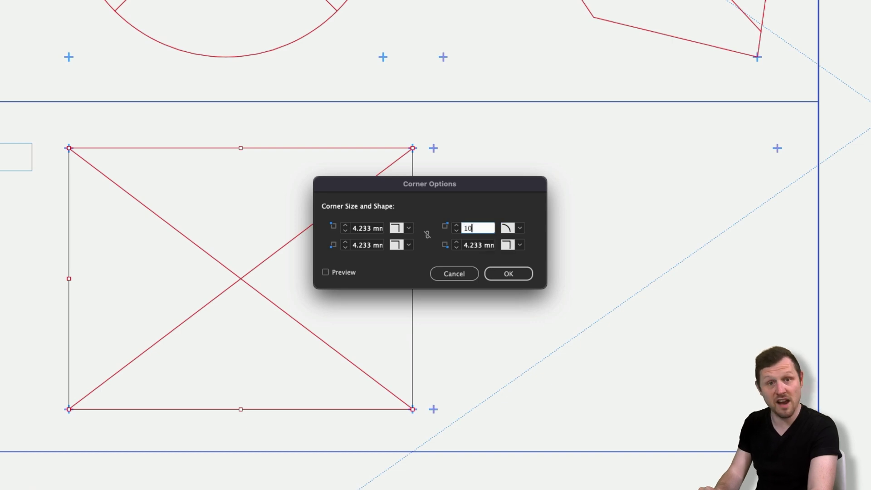
{"action": "left_click", "coordinate": [326, 272]}
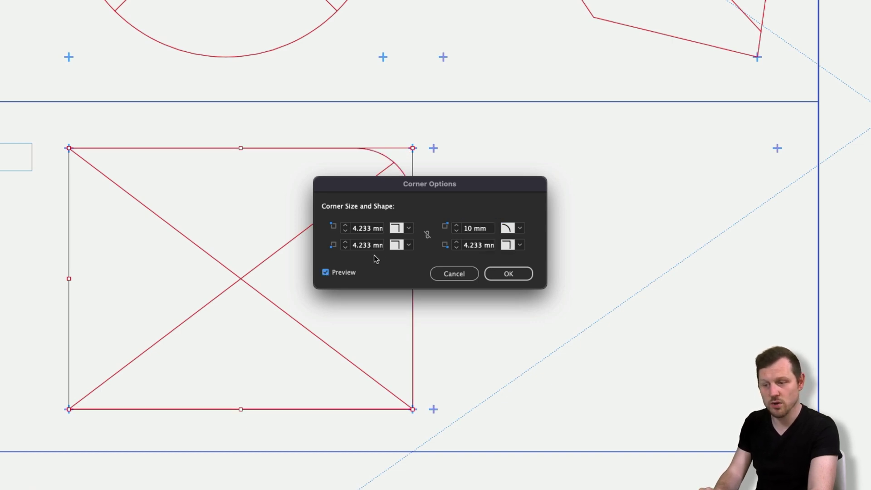
Set the frame's lower-left corner to Rounded at 10 mm as well and apply the corner options.
{"action": "left_click_drag", "start_coordinate": [401, 185], "coordinate": [569, 248]}
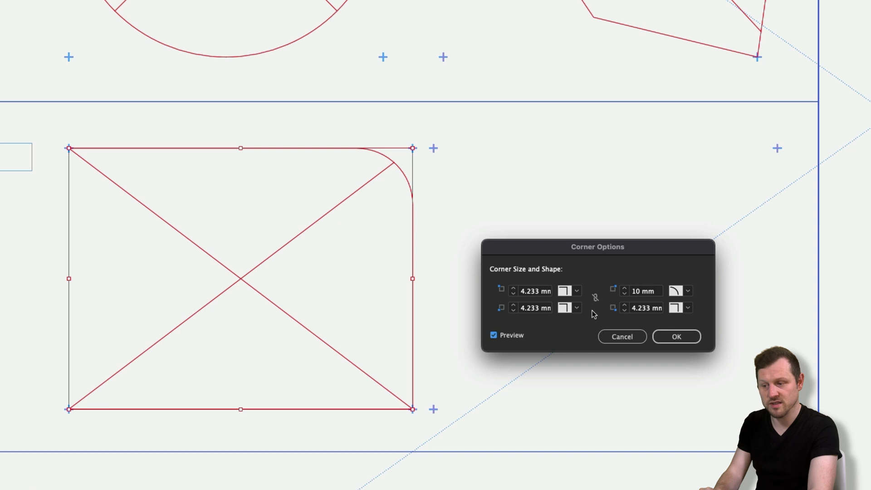
{"action": "left_click", "coordinate": [575, 307]}
{"action": "left_click", "coordinate": [581, 376]}
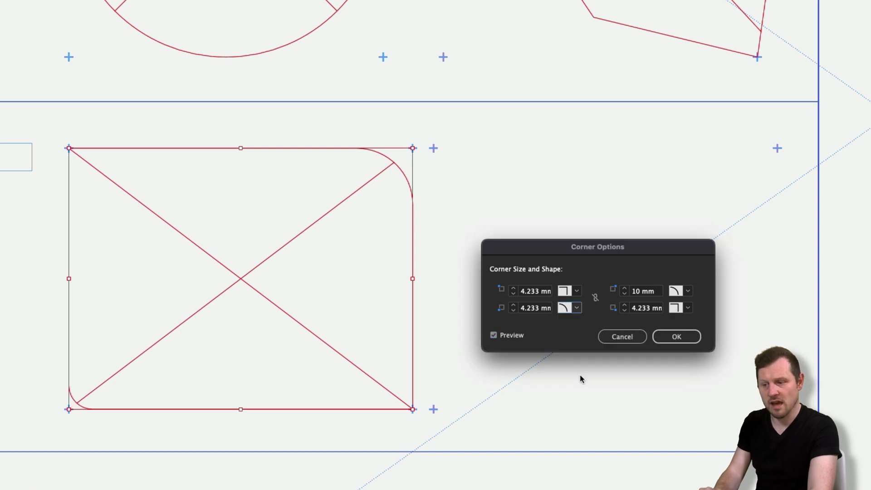
{"action": "left_click", "coordinate": [537, 307]}
{"action": "type", "text": "10"}
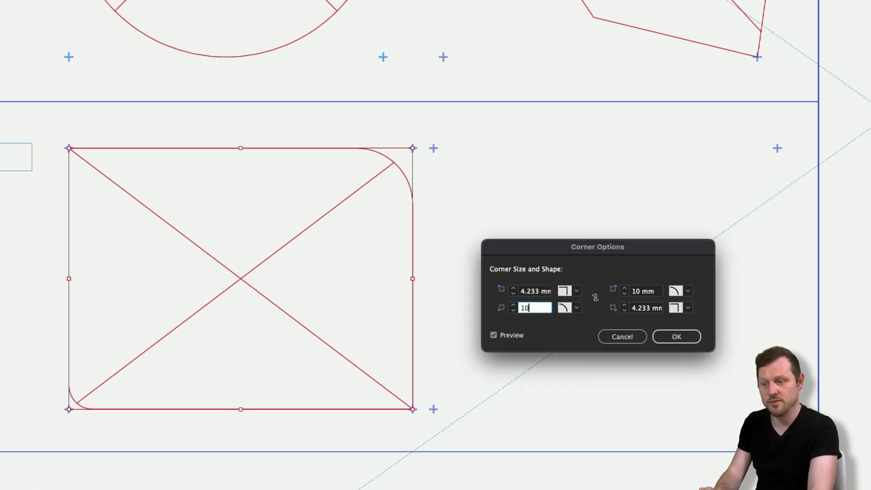
{"action": "left_click", "coordinate": [675, 336]}
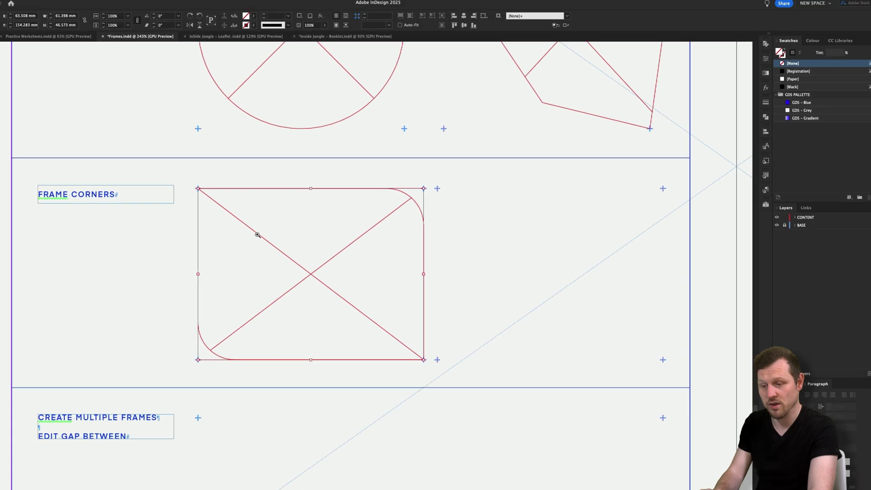
{"action": "left_click", "coordinate": [482, 227]}
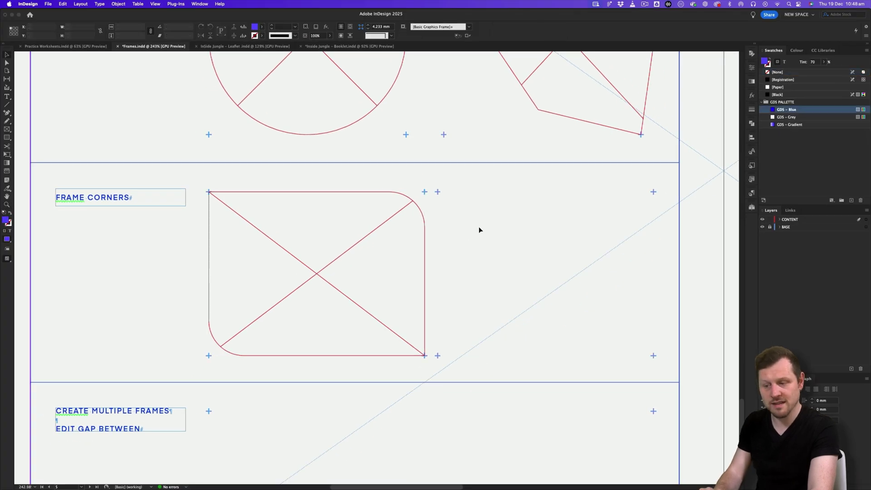
Undo the applied corner options, then try rounding all four corners together to about 9.9 mm directly on the frame and undo that.
{"action": "key", "text": "super+z"}
{"action": "key", "text": "z"}
{"action": "left_click_drag", "start_coordinate": [319, 249], "coordinate": [413, 237]}
{"action": "scroll", "coordinate": [409, 209], "scroll_direction": "up", "scroll_amount": 3}
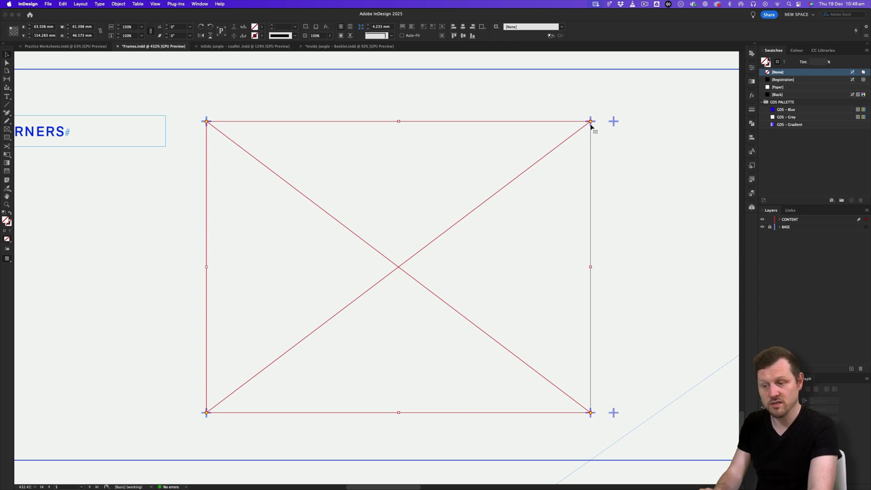
{"action": "left_click_drag", "start_coordinate": [591, 123], "coordinate": [528, 121]}
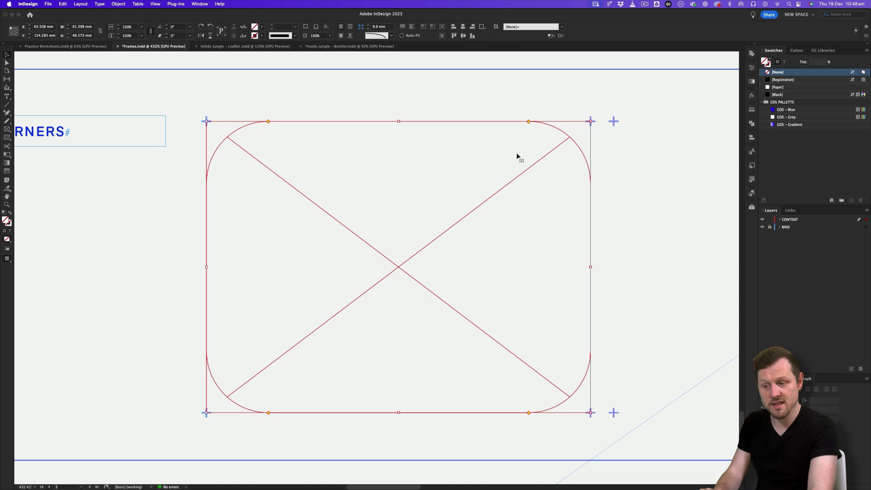
{"action": "key", "text": "super+z"}
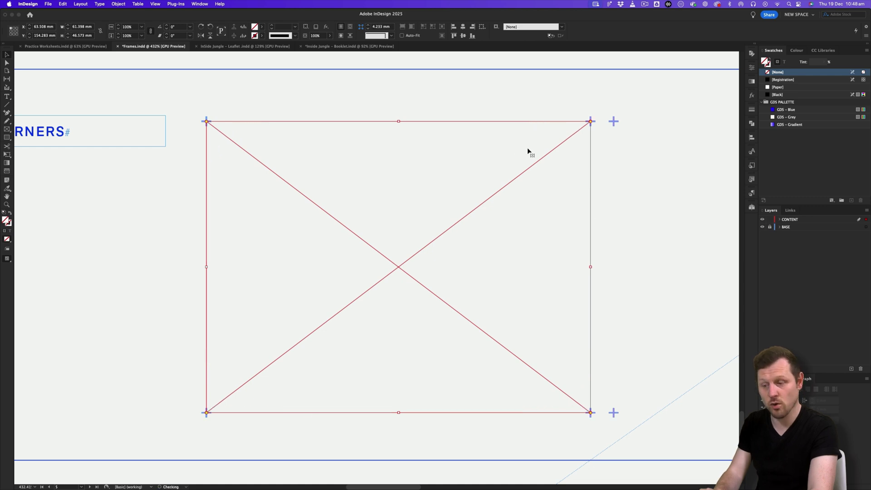
Round only the frame's upper-right corner directly on the page and duplicate the frame into the second set of guide crosses.
{"action": "left_click_drag", "start_coordinate": [591, 122], "coordinate": [465, 122]}
{"action": "left_click", "coordinate": [632, 199]}
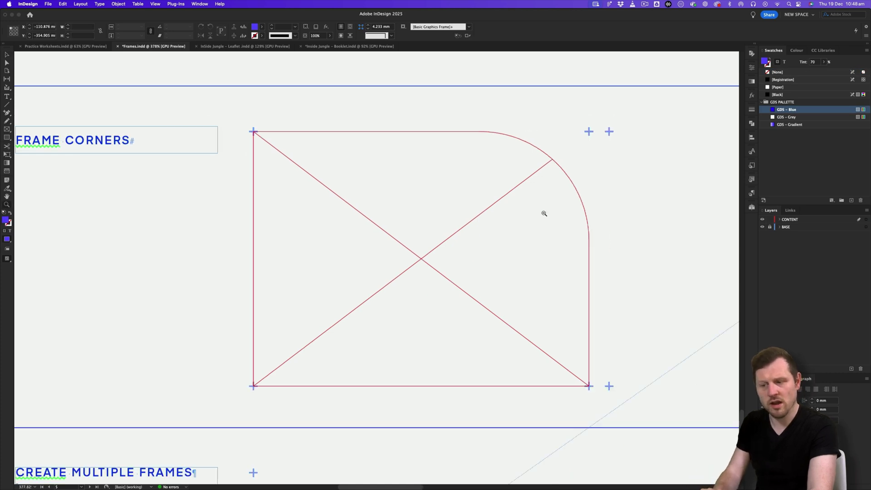
{"action": "scroll", "coordinate": [572, 202], "scroll_direction": "down", "scroll_amount": 5}
{"action": "scroll", "coordinate": [554, 198], "scroll_direction": "right", "scroll_amount": 4}
{"action": "left_click_drag", "start_coordinate": [294, 213], "coordinate": [488, 217]}
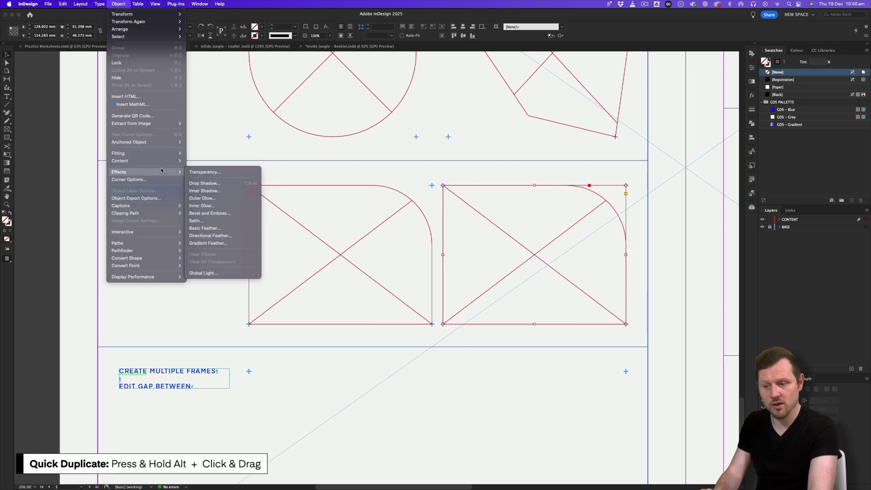
Give all four corners of the duplicated frame a linked Inverse Rounded shape at 10 mm through Corner Options.
{"action": "left_click", "coordinate": [160, 177]}
{"action": "left_click", "coordinate": [539, 285]}
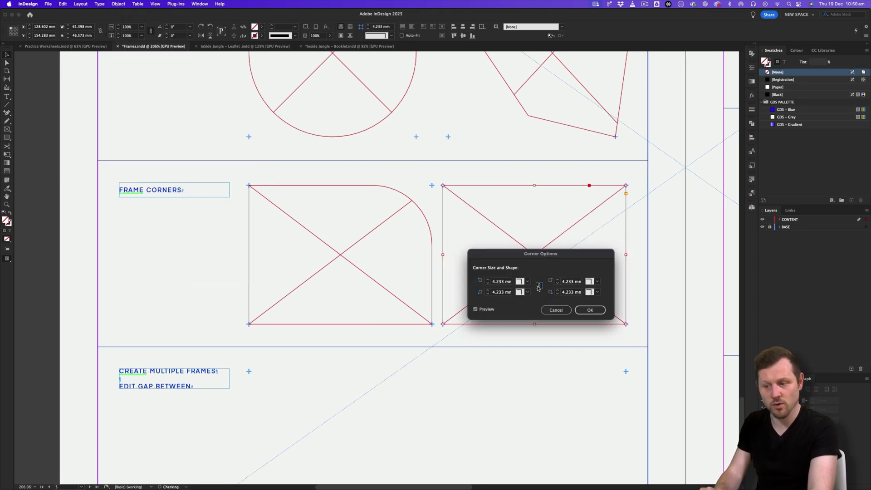
{"action": "left_click", "coordinate": [597, 292]}
{"action": "left_click", "coordinate": [611, 327]}
{"action": "left_click", "coordinate": [570, 282]}
{"action": "type", "text": "10"}
{"action": "key", "text": "Tab"}
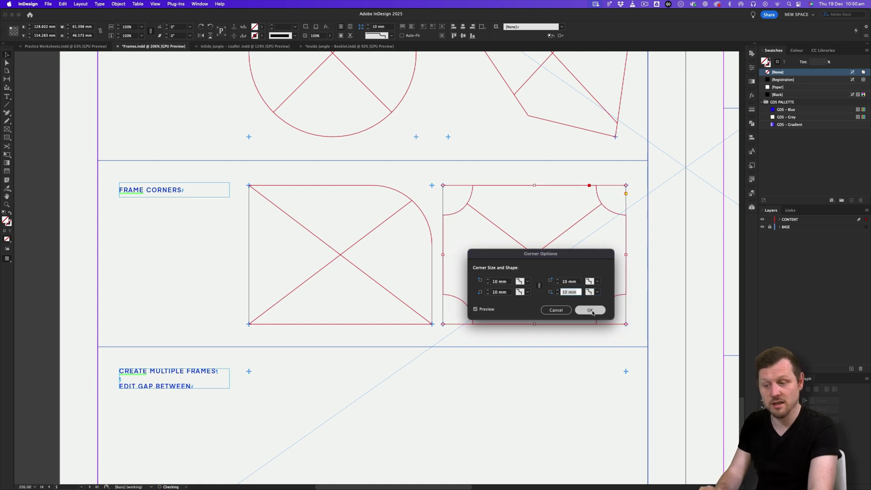
{"action": "left_click", "coordinate": [590, 310]}
{"action": "left_click", "coordinate": [667, 259]}
Set the page's column gutter to 5 mm in Margins and Columns.
{"action": "key", "text": "z"}
{"action": "left_click_drag", "start_coordinate": [511, 216], "coordinate": [456, 217]}
{"action": "scroll", "coordinate": [456, 217], "scroll_direction": "up", "scroll_amount": 1}
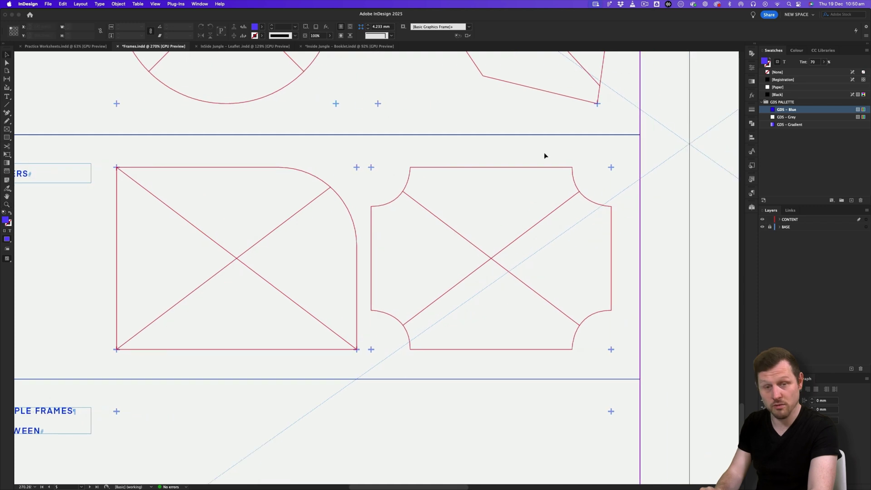
{"action": "left_click_drag", "start_coordinate": [396, 383], "coordinate": [420, 183]}
{"action": "left_click_drag", "start_coordinate": [411, 269], "coordinate": [437, 220]}
{"action": "key", "text": "z"}
{"action": "left_click", "coordinate": [80, 3]}
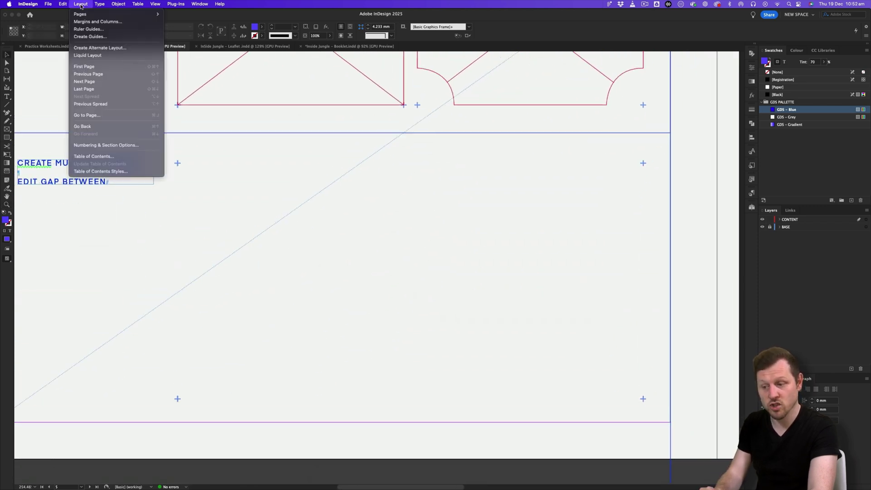
{"action": "left_click", "coordinate": [91, 22]}
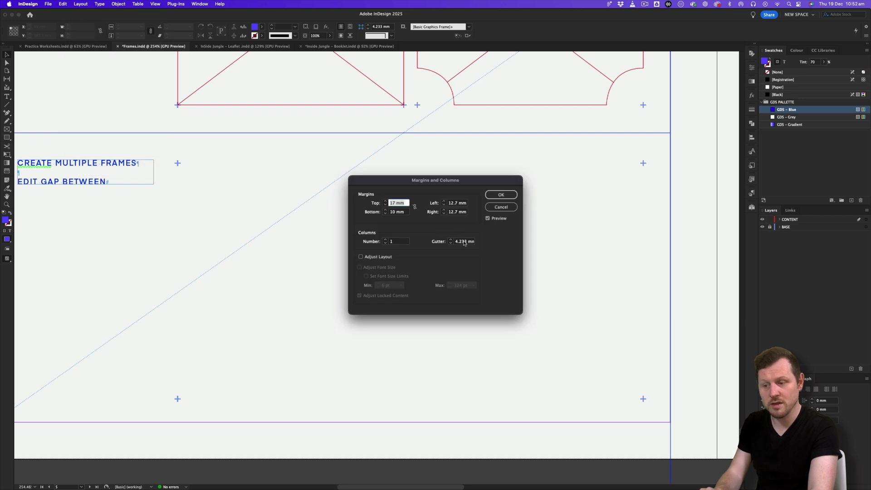
{"action": "left_click", "coordinate": [463, 241]}
{"action": "type", "text": "5"}
{"action": "left_click", "coordinate": [498, 195]}
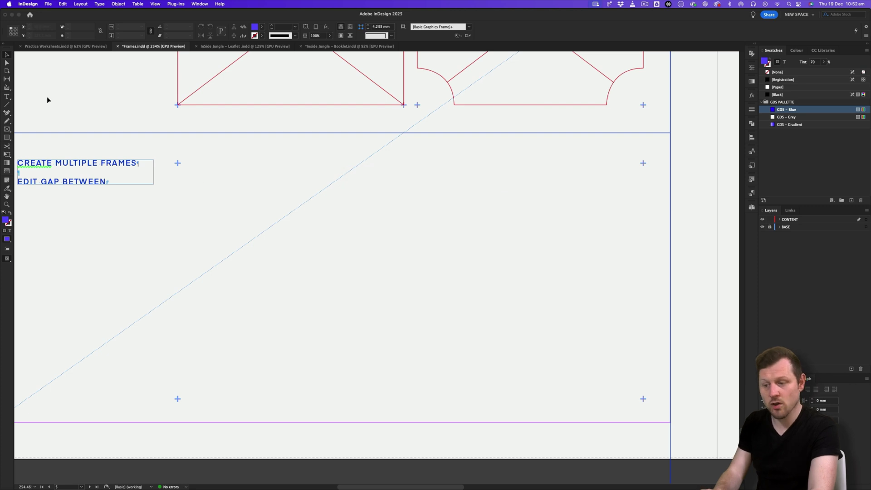
Draw a grid of four columns by four rows of rectangular frames across the guide crosses in the Create Multiple Frames section.
{"action": "left_click", "coordinate": [8, 129]}
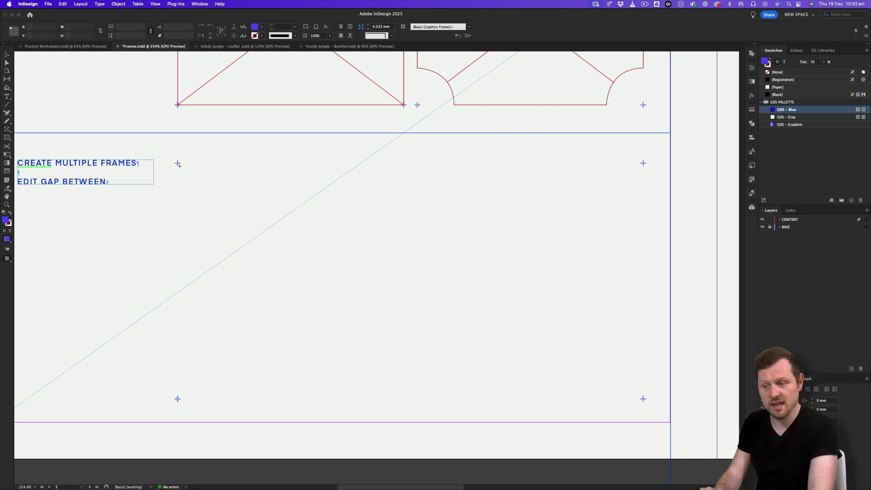
{"action": "left_click_drag", "start_coordinate": [177, 164], "coordinate": [644, 398]}
{"action": "key", "text": "Right"}
{"action": "key", "text": "Right"}
{"action": "key", "text": "Right"}
{"action": "key", "text": "Right"}
{"action": "key", "text": "Right"}
{"action": "key", "text": "Right"}
{"action": "key", "text": "Left"}
{"action": "key", "text": "Left"}
{"action": "key", "text": "Left"}
{"action": "key", "text": "Left"}
{"action": "key", "text": "Up"}
{"action": "key", "text": "Up"}
{"action": "key", "text": "Up"}
{"action": "key", "text": "Up"}
{"action": "key", "text": "Down"}
{"action": "key", "text": "Down"}
{"action": "key", "text": "Down"}
{"action": "key", "text": "Right"}
{"action": "key", "text": "Right"}
{"action": "key", "text": "Right"}
{"action": "key", "text": "Up"}
{"action": "key", "text": "Up"}
{"action": "key", "text": "Left"}
{"action": "key", "text": "Left"}
{"action": "key", "text": "Left"}
{"action": "key", "text": "Right"}
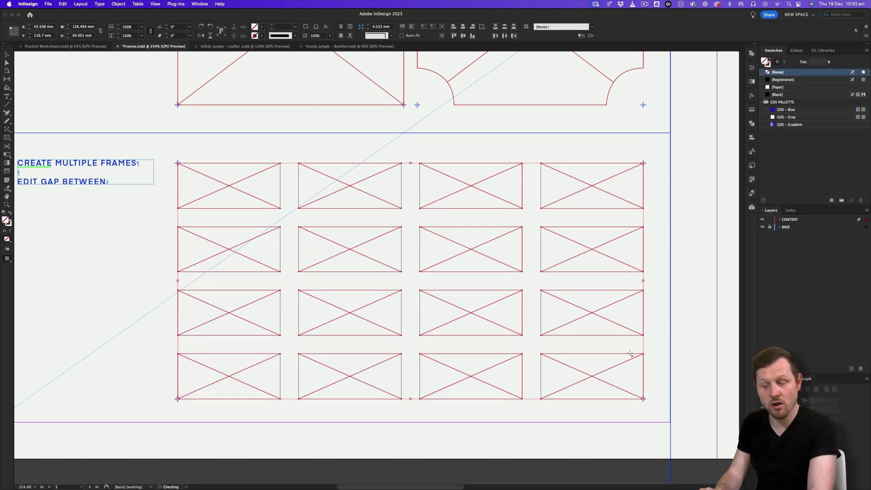
{"action": "key", "text": "v"}
{"action": "left_click", "coordinate": [653, 176]}
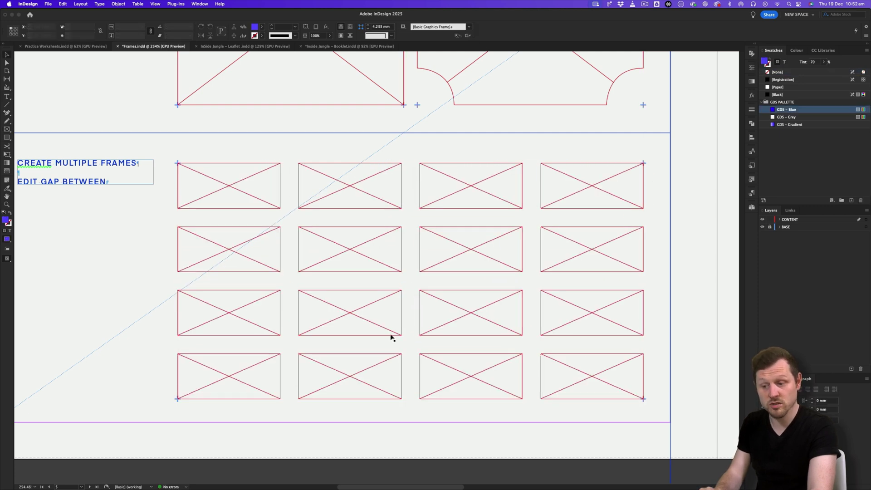
Try moving individual frames out of the grid and undo each move.
{"action": "left_click", "coordinate": [494, 253]}
{"action": "left_click_drag", "start_coordinate": [374, 255], "coordinate": [424, 238]}
{"action": "key", "text": "super+z"}
{"action": "left_click_drag", "start_coordinate": [484, 198], "coordinate": [535, 226]}
{"action": "key", "text": "super+z"}
{"action": "left_click", "coordinate": [597, 247]}
{"action": "left_click", "coordinate": [272, 313]}
{"action": "left_click", "coordinate": [299, 213]}
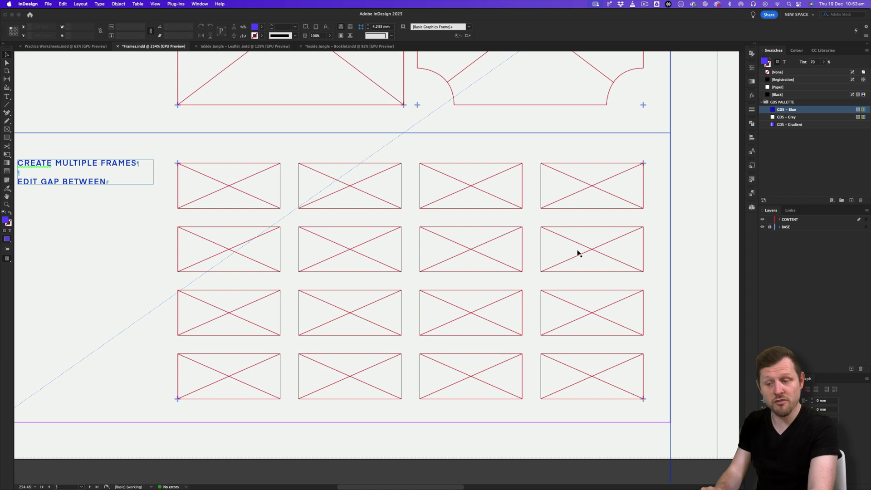
Check the page's column gutter in Margins and Columns.
{"action": "left_click", "coordinate": [78, 4]}
{"action": "left_click", "coordinate": [95, 28]}
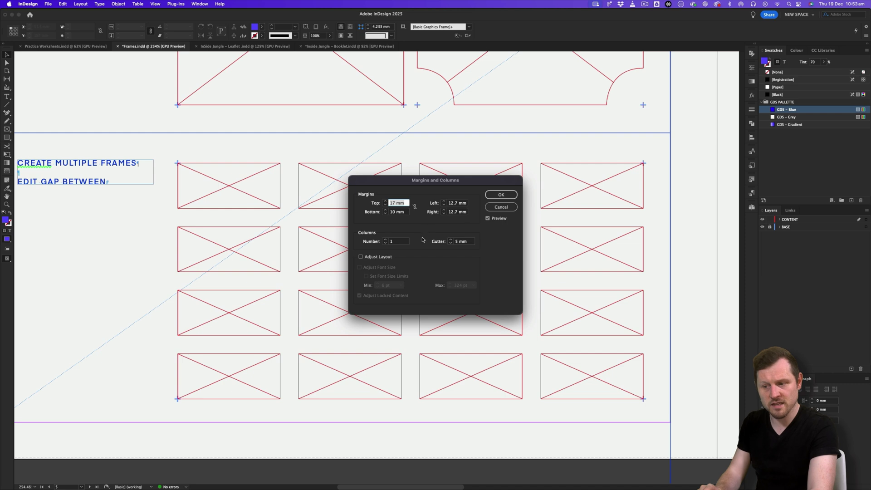
{"action": "left_click", "coordinate": [501, 207]}
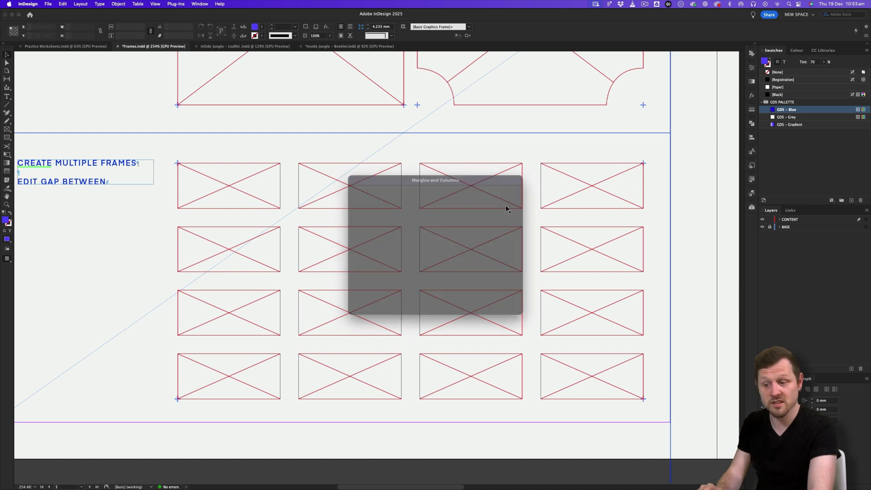
Delete the whole frame grid and remove the page's column gutter in Margins and Columns.
{"action": "left_click_drag", "start_coordinate": [664, 198], "coordinate": [244, 367]}
{"action": "key", "text": "Delete"}
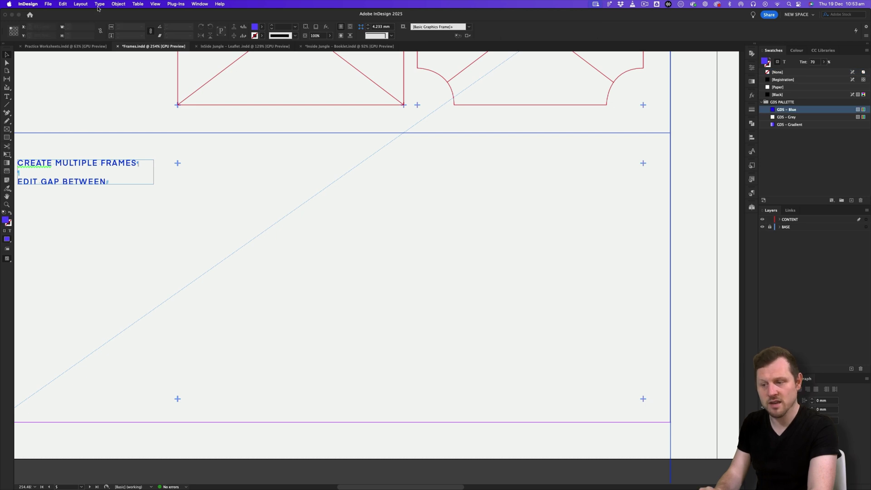
{"action": "left_click", "coordinate": [81, 4]}
{"action": "left_click", "coordinate": [90, 19]}
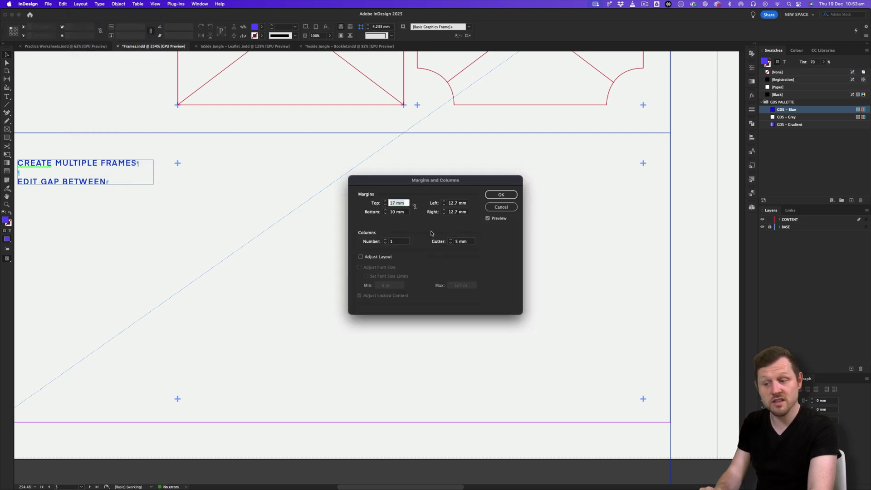
{"action": "left_click", "coordinate": [461, 243]}
{"action": "key", "text": "Return"}
Draw a gapless grid of four columns by three rows of rectangular frames across the guide crosses, about 126 by 64 mm.
{"action": "left_click", "coordinate": [7, 129]}
{"action": "left_click_drag", "start_coordinate": [178, 163], "coordinate": [565, 358]}
{"action": "key", "text": "Right"}
{"action": "key", "text": "Up"}
{"action": "key", "text": "Right"}
{"action": "key", "text": "Up"}
{"action": "key", "text": "Right"}
{"action": "left_click_drag", "start_coordinate": [639, 387], "coordinate": [643, 398]}
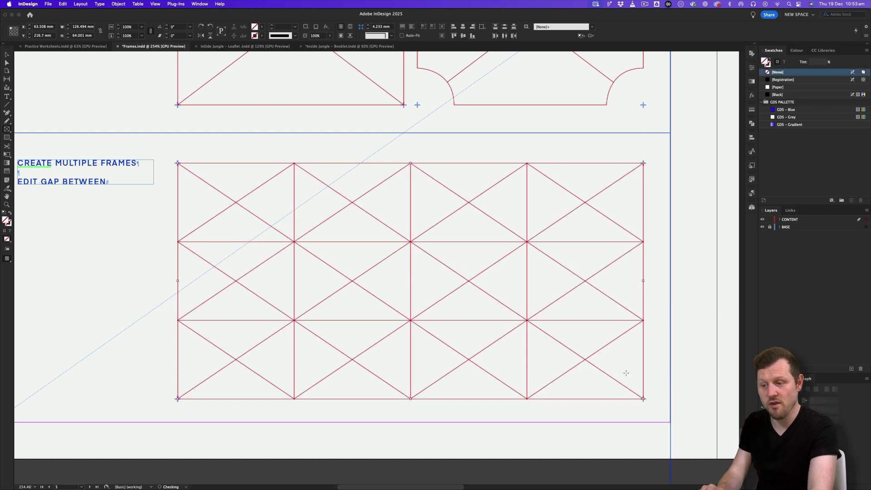
{"action": "left_click", "coordinate": [673, 296]}
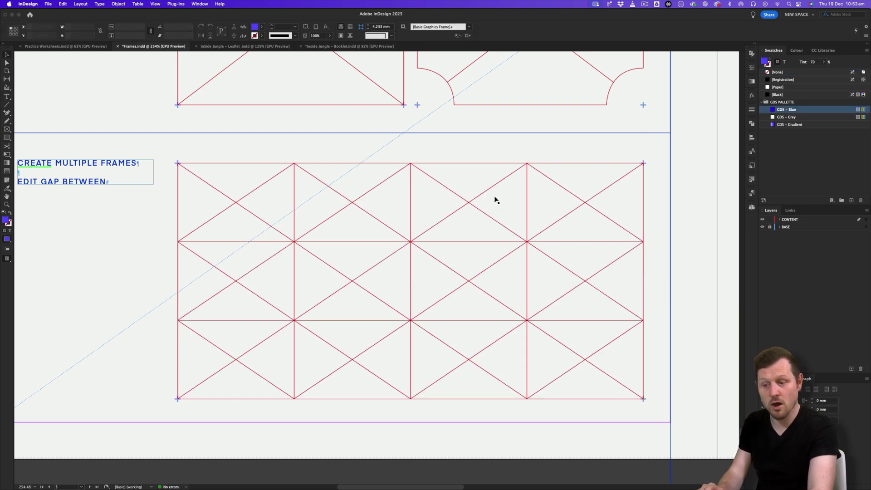
Select all twelve frames and distribute equal space between them while keeping the grid's overall size.
{"action": "left_click", "coordinate": [346, 239]}
{"action": "key", "text": "z"}
{"action": "left_click_drag", "start_coordinate": [537, 200], "coordinate": [541, 180]}
{"action": "key", "text": "v"}
{"action": "left_click", "coordinate": [681, 185]}
{"action": "scroll", "coordinate": [633, 260], "scroll_direction": "down", "scroll_amount": 1}
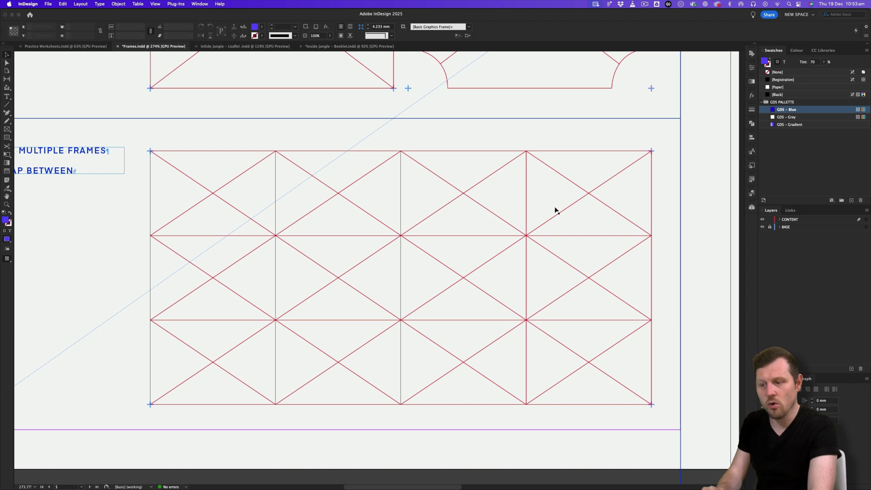
{"action": "left_click_drag", "start_coordinate": [679, 187], "coordinate": [221, 365]}
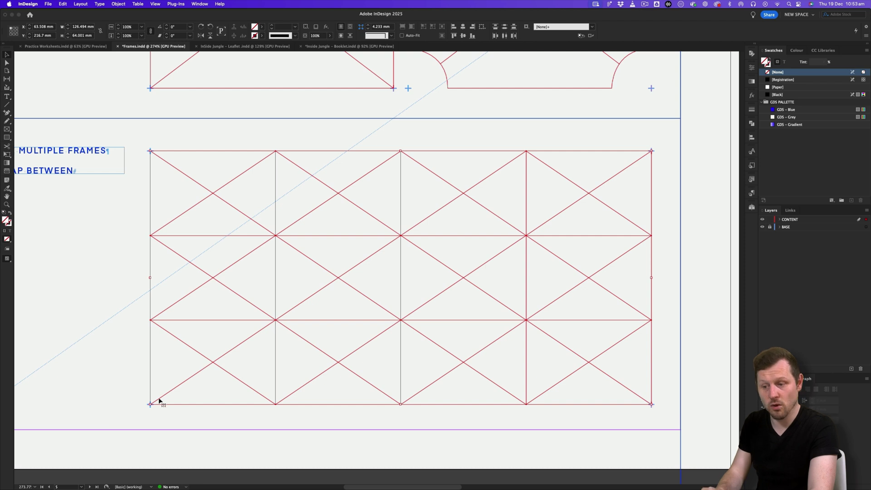
{"action": "mouse_move", "coordinate": [652, 405]}
{"action": "left_mouse_down"}
{"action": "mouse_move", "coordinate": [476, 350]}
{"action": "mouse_move", "coordinate": [559, 364]}
{"action": "mouse_move", "coordinate": [652, 403]}
{"action": "left_mouse_up"}
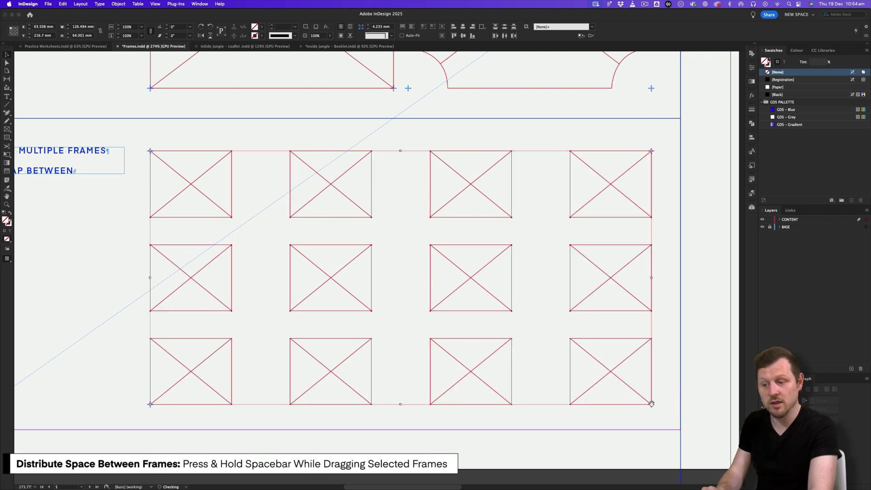
{"action": "left_click", "coordinate": [388, 264]}
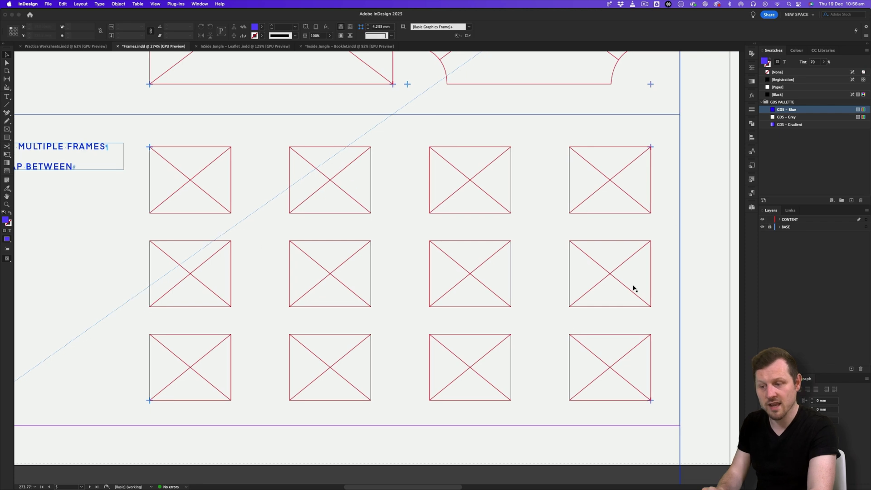
Try widening the gaps across the whole grid until the frames shrink to tiny boxes, and undo the change.
{"action": "left_click_drag", "start_coordinate": [679, 194], "coordinate": [202, 356]}
{"action": "mouse_move", "coordinate": [650, 400]}
{"action": "left_mouse_down"}
{"action": "mouse_move", "coordinate": [286, 266]}
{"action": "mouse_move", "coordinate": [235, 218]}
{"action": "mouse_move", "coordinate": [239, 203]}
{"action": "mouse_move", "coordinate": [375, 249]}
{"action": "mouse_move", "coordinate": [651, 401]}
{"action": "left_mouse_up"}
{"action": "key", "text": "space"}
{"action": "left_click", "coordinate": [489, 317]}
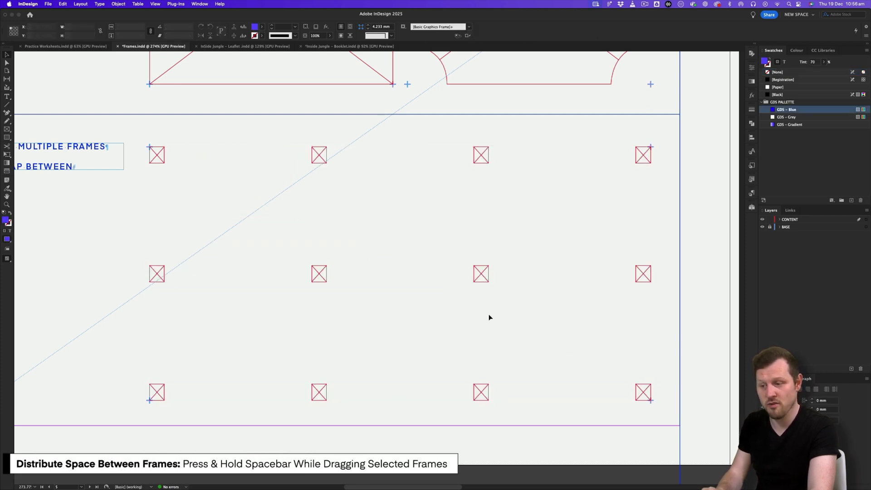
{"action": "left_click_drag", "start_coordinate": [488, 235], "coordinate": [406, 249]}
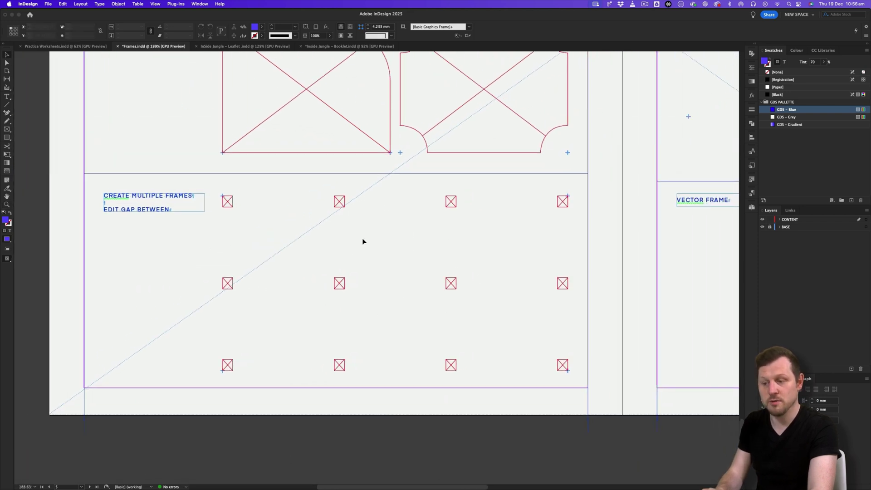
{"action": "key", "text": "z"}
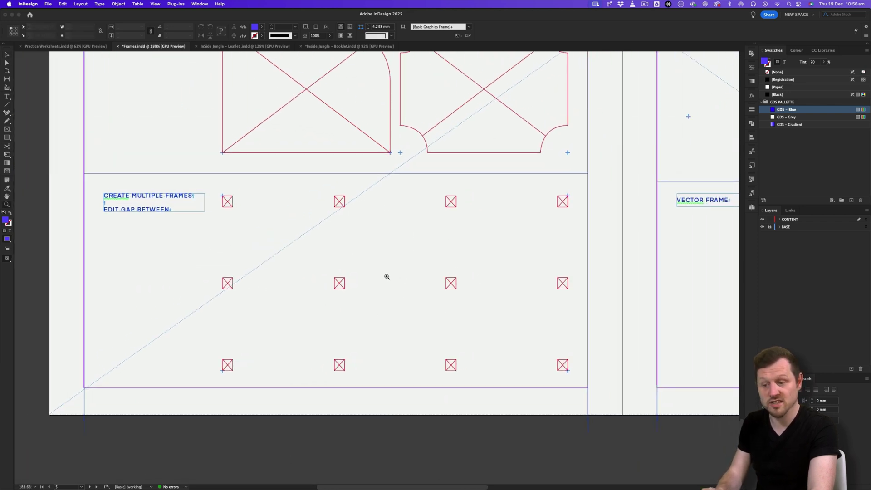
{"action": "key", "text": "super+z"}
{"action": "key", "text": "super+z"}
{"action": "left_click_drag", "start_coordinate": [373, 281], "coordinate": [371, 260]}
{"action": "key", "text": "v"}
{"action": "left_click", "coordinate": [370, 240]}
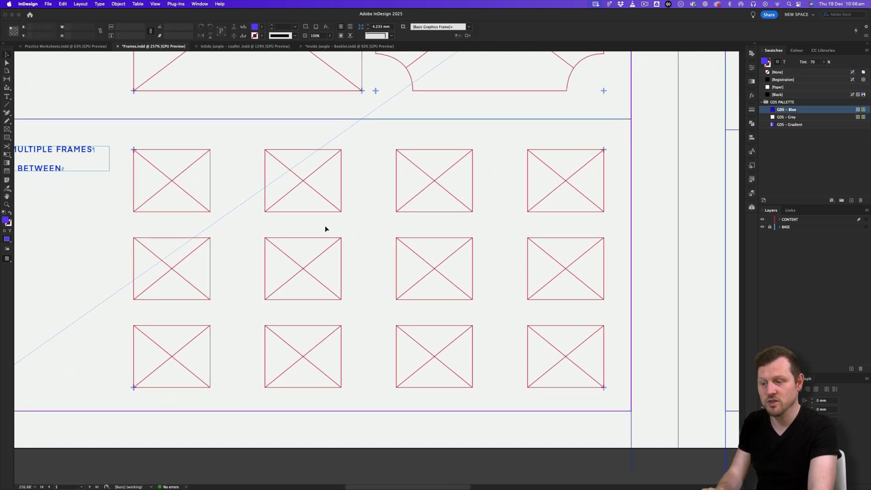
Reposition the gaps between the grid's columns and the upper two rows with the Gap tool, shifting or resizing the adjoining frames.
{"action": "left_click", "coordinate": [9, 79]}
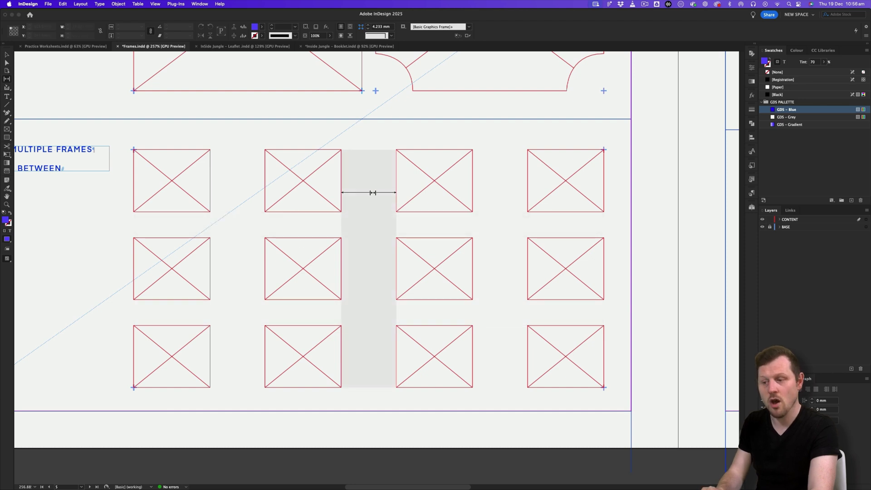
{"action": "mouse_move", "coordinate": [373, 191]}
{"action": "left_mouse_down"}
{"action": "mouse_move", "coordinate": [340, 191]}
{"action": "mouse_move", "coordinate": [381, 194]}
{"action": "left_mouse_up"}
{"action": "mouse_move", "coordinate": [430, 221]}
{"action": "left_mouse_down"}
{"action": "mouse_move", "coordinate": [431, 272]}
{"action": "mouse_move", "coordinate": [432, 192]}
{"action": "mouse_move", "coordinate": [434, 251]}
{"action": "mouse_move", "coordinate": [432, 203]}
{"action": "mouse_move", "coordinate": [431, 228]}
{"action": "left_mouse_up"}
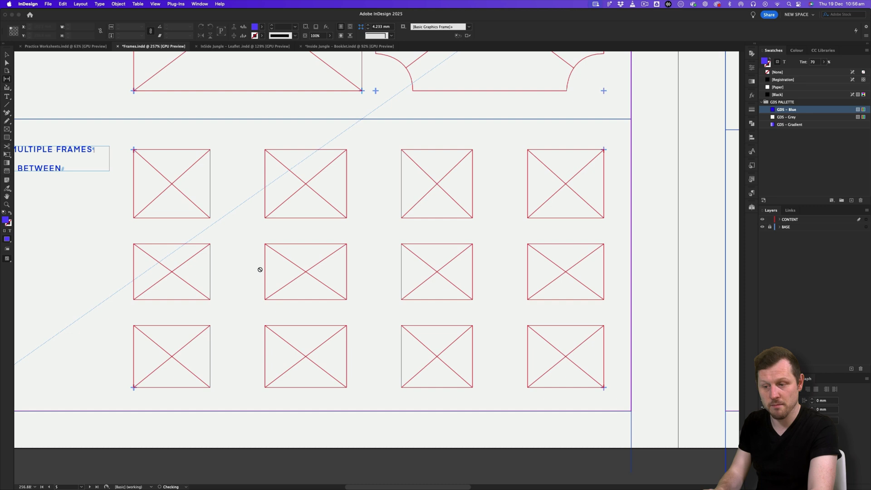
{"action": "mouse_move", "coordinate": [238, 266]}
{"action": "left_mouse_down"}
{"action": "mouse_move", "coordinate": [207, 267]}
{"action": "mouse_move", "coordinate": [245, 266]}
{"action": "left_mouse_up"}
{"action": "left_click_drag", "start_coordinate": [479, 268], "coordinate": [497, 265]}
{"action": "mouse_move", "coordinate": [254, 249]}
{"action": "left_mouse_down"}
{"action": "mouse_move", "coordinate": [232, 253]}
{"action": "mouse_move", "coordinate": [290, 255]}
{"action": "left_mouse_up"}
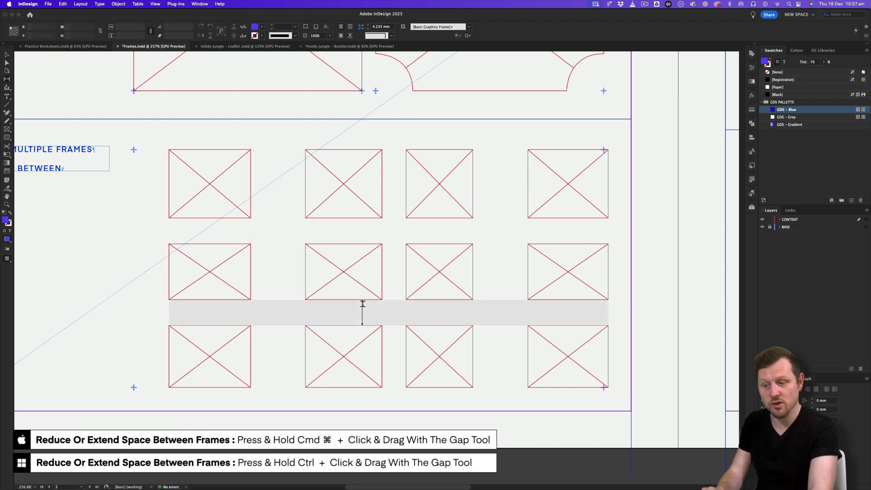
Close the gaps between all rows and columns of the grid with the Gap tool.
{"action": "mouse_move", "coordinate": [362, 305]}
{"action": "left_mouse_down"}
{"action": "mouse_move", "coordinate": [362, 284]}
{"action": "mouse_move", "coordinate": [356, 324]}
{"action": "mouse_move", "coordinate": [359, 293]}
{"action": "mouse_move", "coordinate": [358, 321]}
{"action": "mouse_move", "coordinate": [359, 307]}
{"action": "left_mouse_up"}
{"action": "mouse_move", "coordinate": [278, 260]}
{"action": "left_mouse_down"}
{"action": "mouse_move", "coordinate": [258, 263]}
{"action": "mouse_move", "coordinate": [272, 263]}
{"action": "left_mouse_up"}
{"action": "left_click_drag", "start_coordinate": [253, 224], "coordinate": [251, 250]}
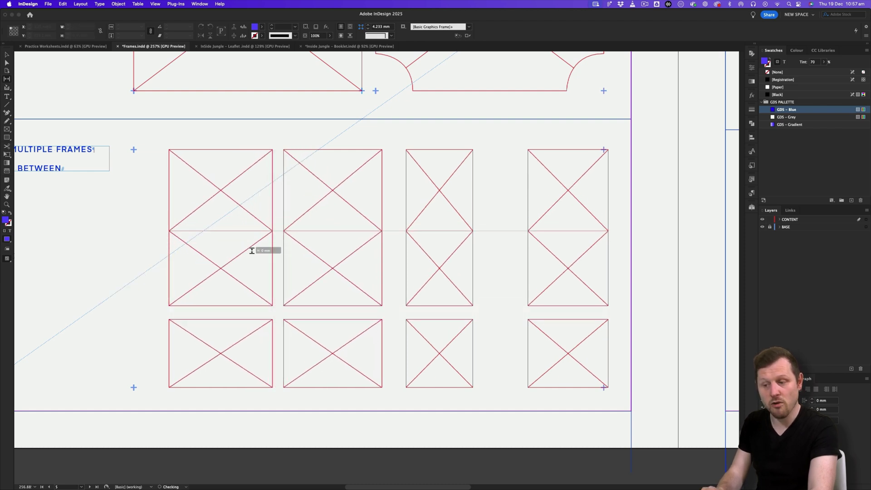
{"action": "left_click_drag", "start_coordinate": [306, 312], "coordinate": [305, 320]}
{"action": "left_click_drag", "start_coordinate": [278, 268], "coordinate": [295, 268]}
{"action": "left_click_drag", "start_coordinate": [388, 261], "coordinate": [406, 259]}
{"action": "left_click_drag", "start_coordinate": [497, 257], "coordinate": [525, 256]}
Stretch the grid's left edge out to the guide crosses.
{"action": "key", "text": "v"}
{"action": "left_click", "coordinate": [317, 263]}
{"action": "left_click_drag", "start_coordinate": [169, 268], "coordinate": [134, 268]}
{"action": "scroll", "coordinate": [469, 251], "scroll_direction": "down", "scroll_amount": 6}
{"action": "scroll", "coordinate": [562, 293], "scroll_direction": "up", "scroll_amount": 2}
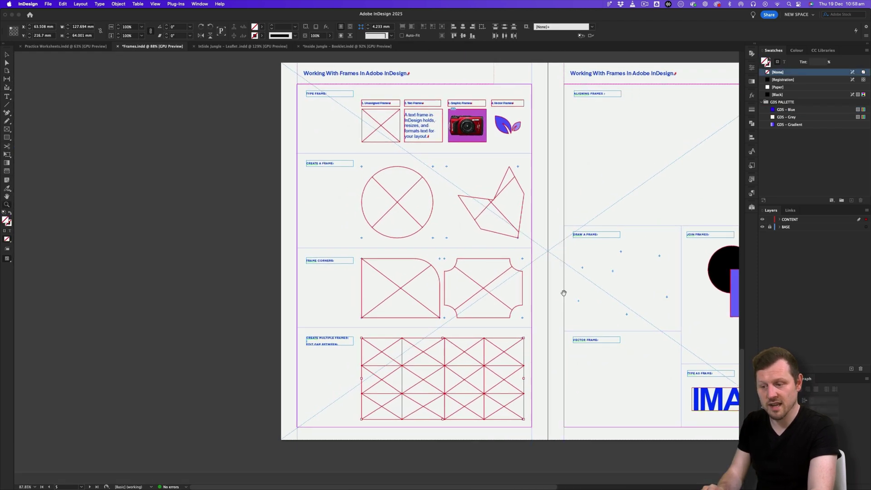
{"action": "scroll", "coordinate": [443, 268], "scroll_direction": "right", "scroll_amount": 3}
{"action": "left_click", "coordinate": [297, 370]}
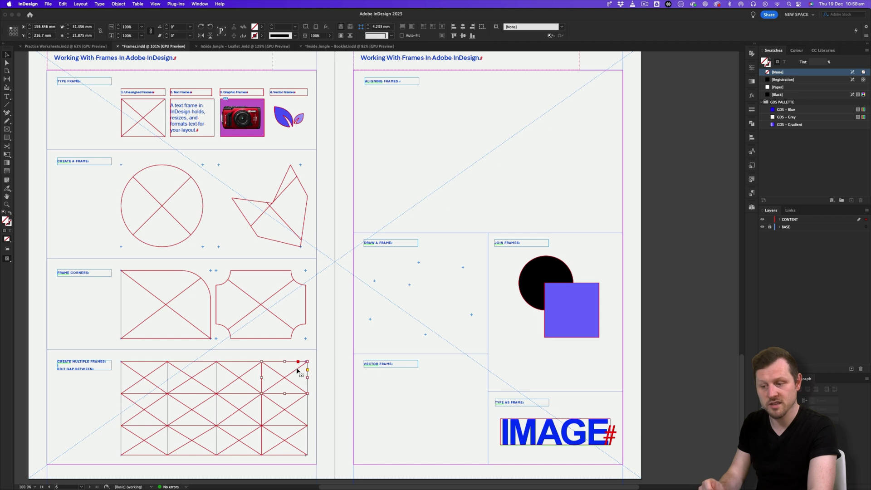
{"action": "key", "text": "super+v"}
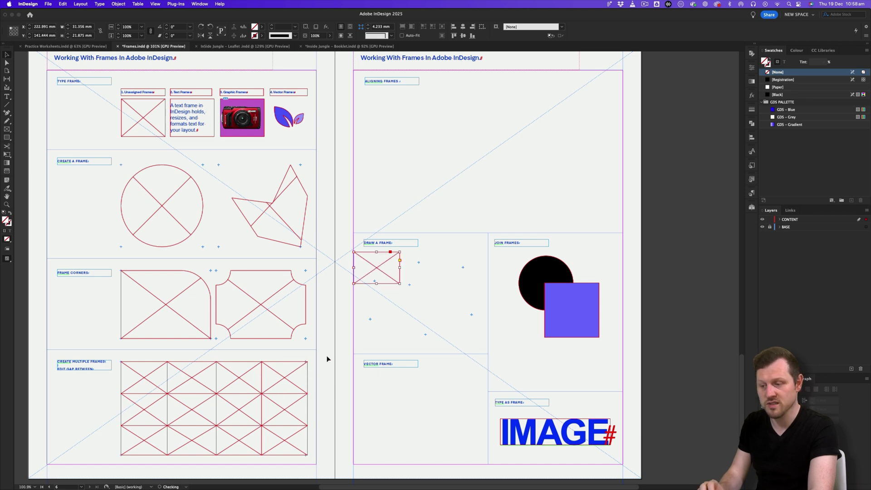
{"action": "left_click_drag", "start_coordinate": [380, 272], "coordinate": [404, 150]}
{"action": "key", "text": "BackSpace"}
{"action": "left_click", "coordinate": [286, 377]}
{"action": "left_click_drag", "start_coordinate": [287, 378], "coordinate": [432, 161]}
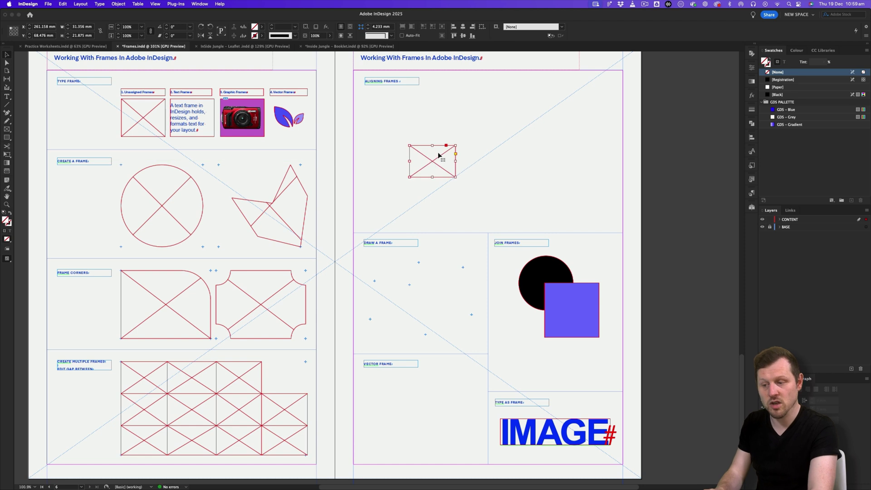
{"action": "key", "text": "super+z"}
Duplicate the grid's upper-right frame into the Aligning Frames section until four copies are scattered across it.
{"action": "left_click_drag", "start_coordinate": [283, 378], "coordinate": [372, 241]}
{"action": "left_click_drag", "start_coordinate": [184, 279], "coordinate": [593, 383]}
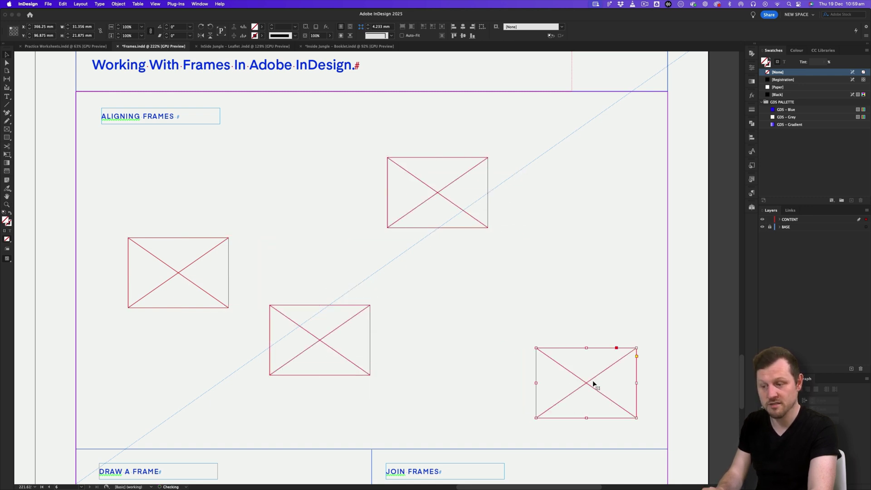
{"action": "left_click_drag", "start_coordinate": [592, 261], "coordinate": [571, 251]}
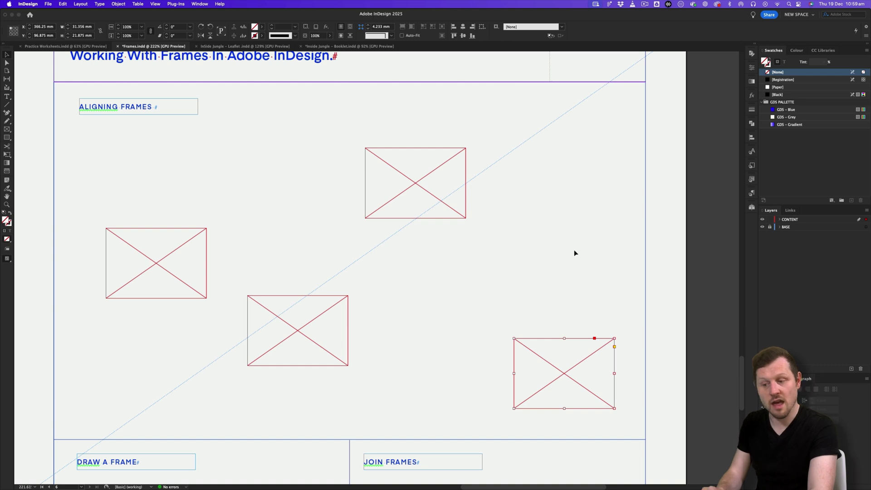
{"action": "left_click", "coordinate": [574, 252]}
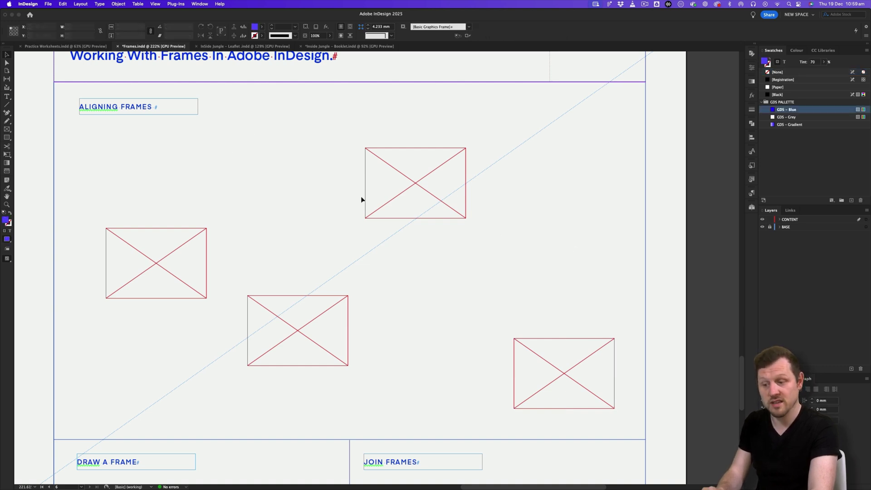
{"action": "left_click_drag", "start_coordinate": [351, 202], "coordinate": [379, 203]}
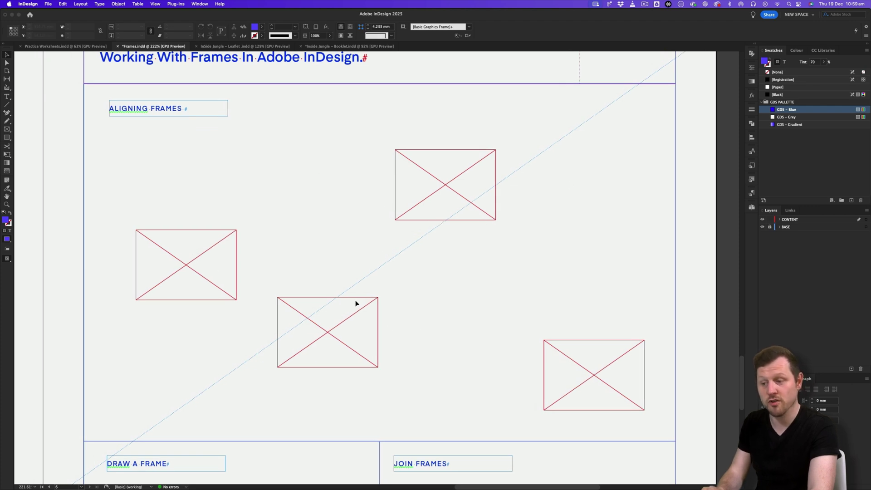
Shift the two leftmost frames in the Aligning Frames section to stagger them further.
{"action": "left_click", "coordinate": [209, 256]}
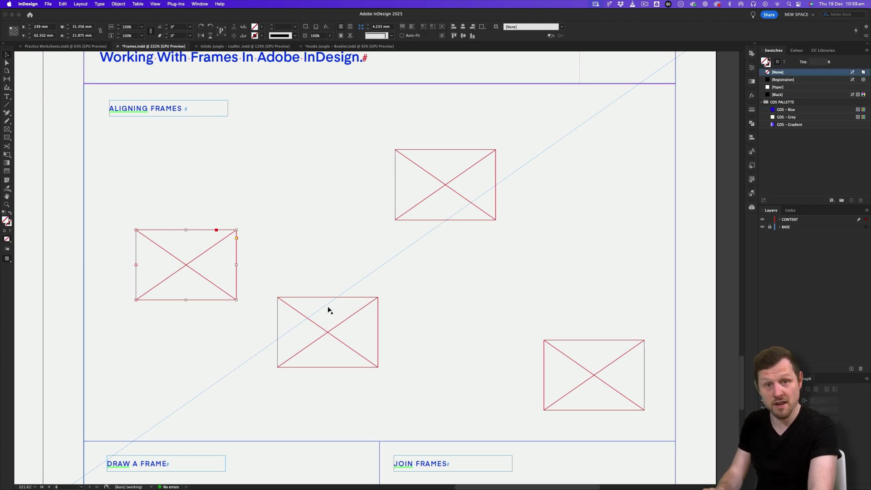
{"action": "left_click_drag", "start_coordinate": [209, 270], "coordinate": [178, 257]}
{"action": "left_click_drag", "start_coordinate": [333, 333], "coordinate": [318, 344]}
Select all four scattered frames and use Align to line up their vertical centres and distribute them evenly across the row.
{"action": "left_click_drag", "start_coordinate": [101, 141], "coordinate": [621, 397]}
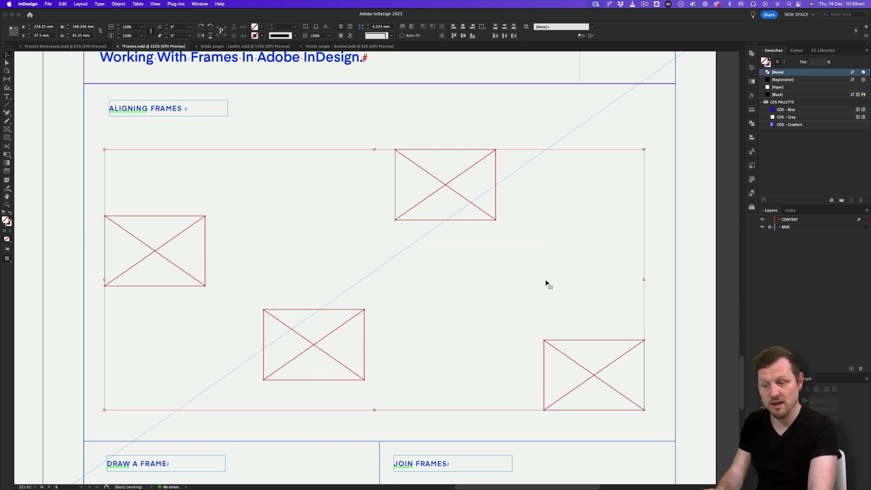
{"action": "left_click", "coordinate": [426, 139]}
{"action": "left_click", "coordinate": [155, 219]}
{"action": "left_click", "coordinate": [317, 350], "text": "shift"}
{"action": "left_click", "coordinate": [436, 168], "text": "shift"}
{"action": "left_click", "coordinate": [582, 371], "text": "shift"}
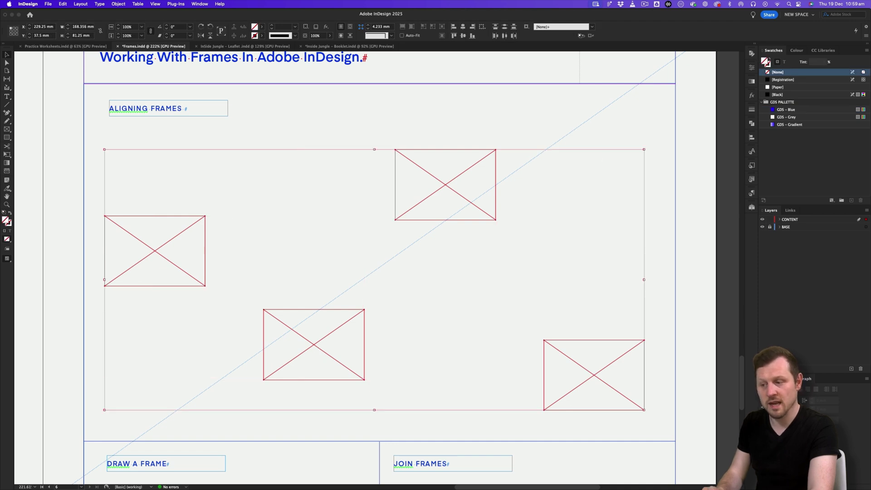
{"action": "left_click", "coordinate": [197, 5]}
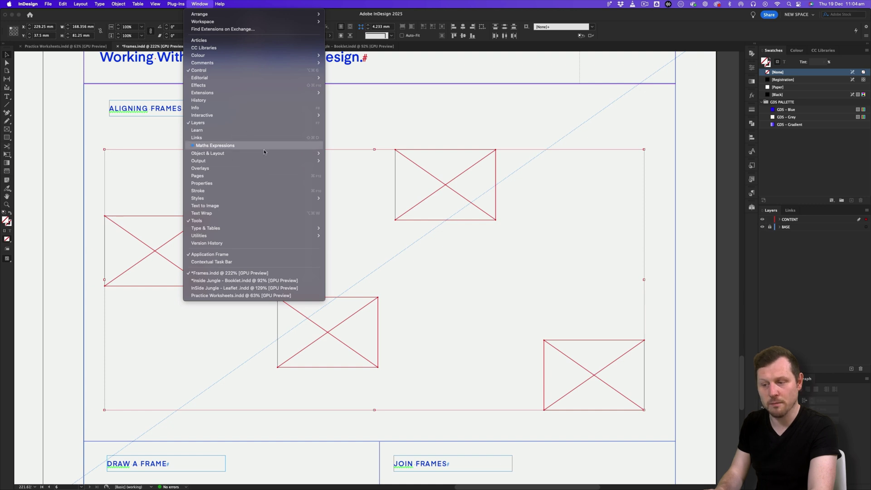
{"action": "mouse_move", "coordinate": [218, 153]}
{"action": "left_click", "coordinate": [369, 156]}
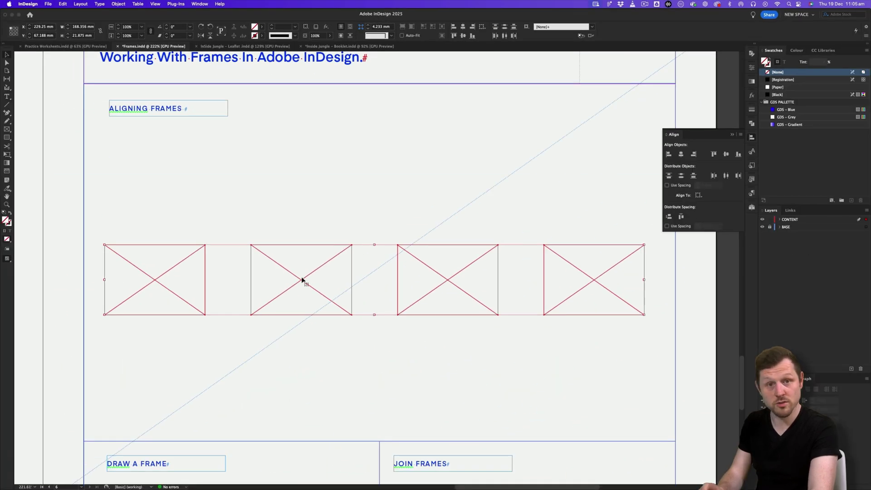
{"action": "left_click", "coordinate": [434, 232]}
Move the second frame up above the row, and align the top edges of all four frames to it.
{"action": "left_click", "coordinate": [317, 266]}
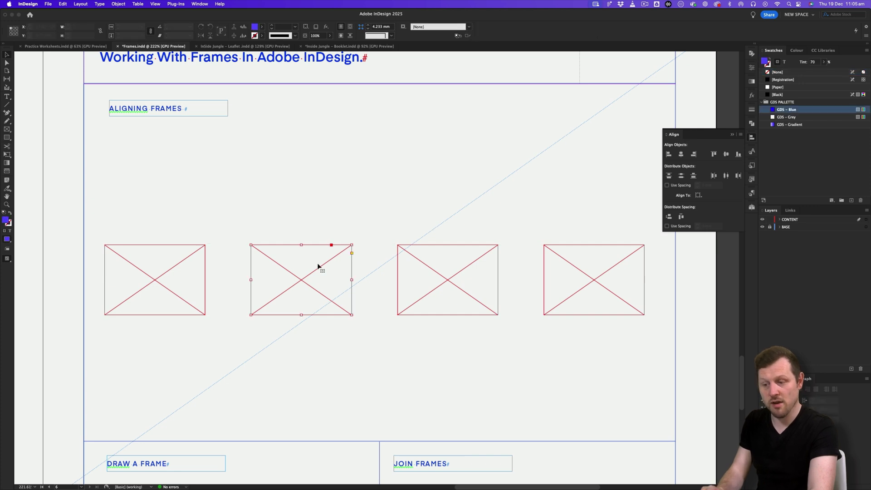
{"action": "left_click_drag", "start_coordinate": [330, 289], "coordinate": [329, 191]}
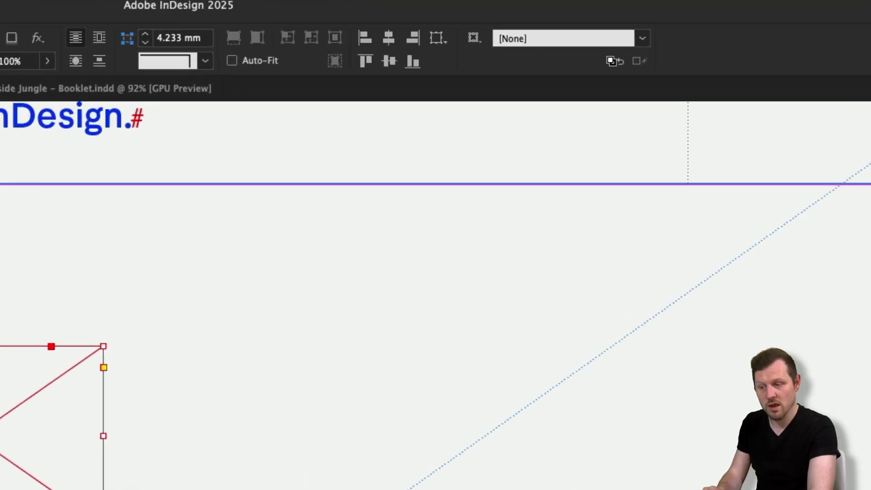
{"action": "left_click_drag", "start_coordinate": [0, 402], "coordinate": [660, 489]}
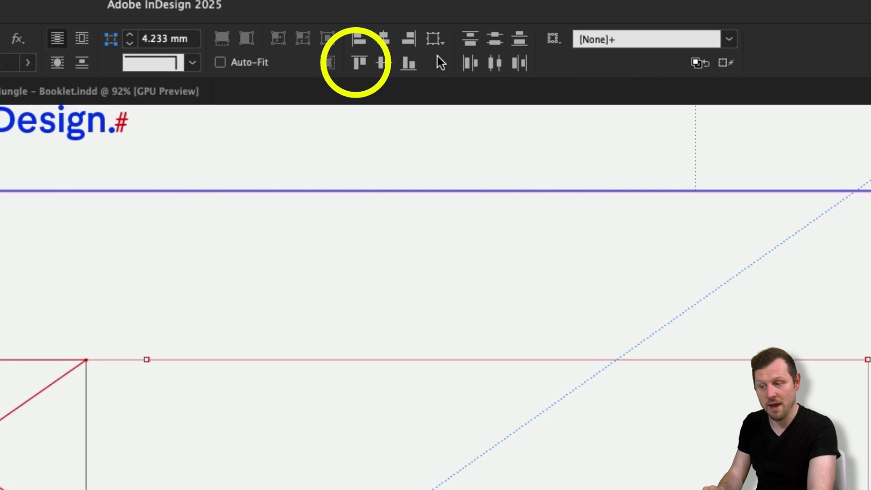
{"action": "left_click", "coordinate": [356, 63]}
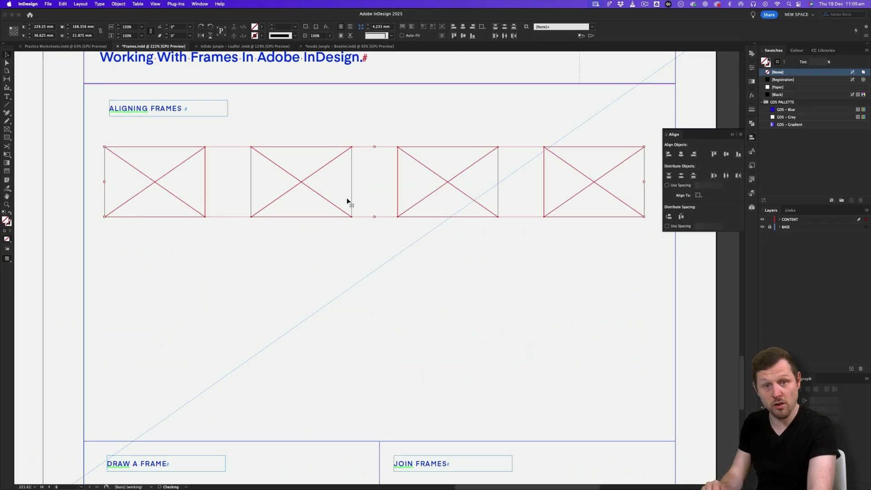
Draw a closed seven-point frame through the plus markers in the Draw a Frame section with the Pen tool, and swap its fill and stroke.
{"action": "left_click", "coordinate": [461, 130]}
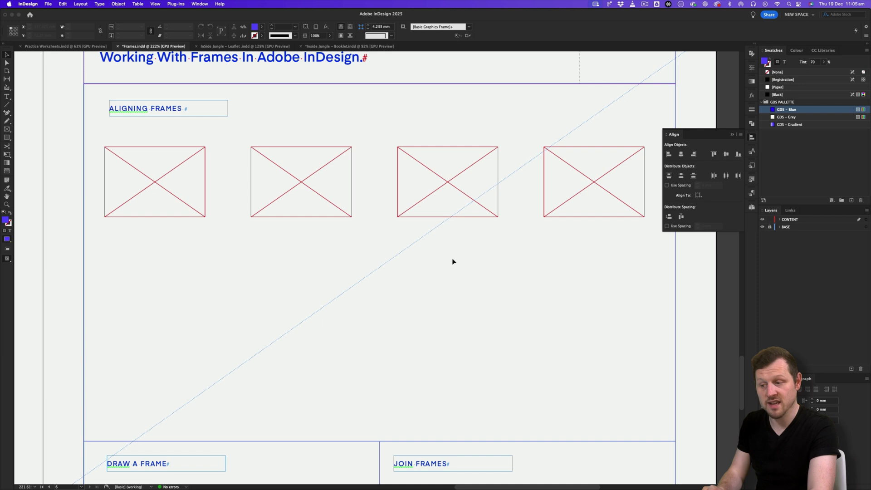
{"action": "scroll", "coordinate": [426, 344], "scroll_direction": "down", "scroll_amount": 10}
{"action": "scroll", "coordinate": [445, 217], "scroll_direction": "down", "scroll_amount": 2}
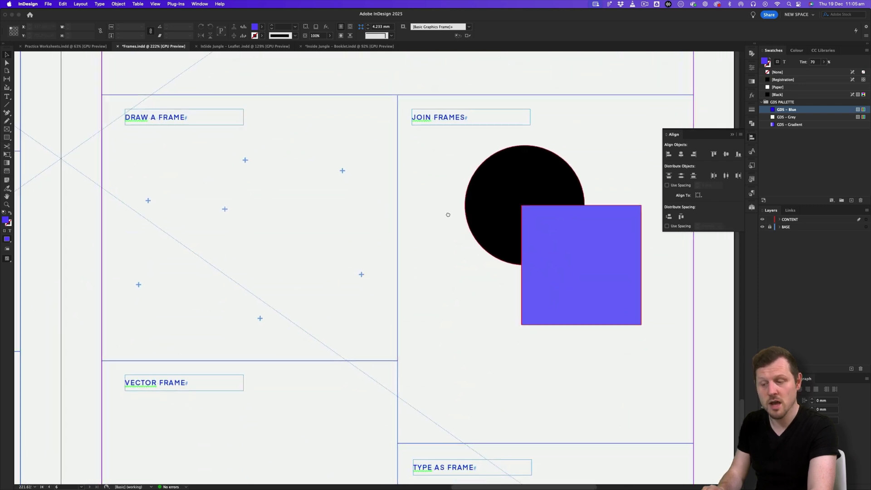
{"action": "scroll", "coordinate": [371, 232], "scroll_direction": "left", "scroll_amount": 4}
{"action": "left_click_drag", "start_coordinate": [276, 219], "coordinate": [363, 218]}
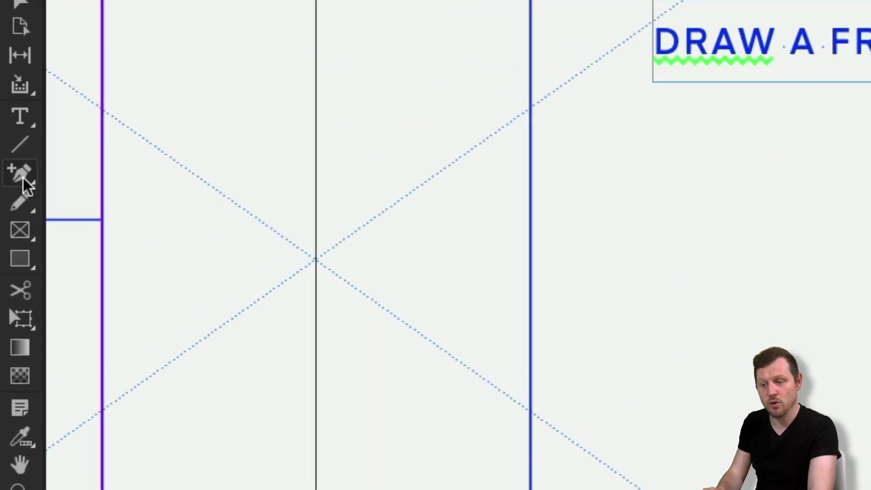
{"action": "left_click", "coordinate": [7, 114]}
{"action": "left_click", "coordinate": [111, 202]}
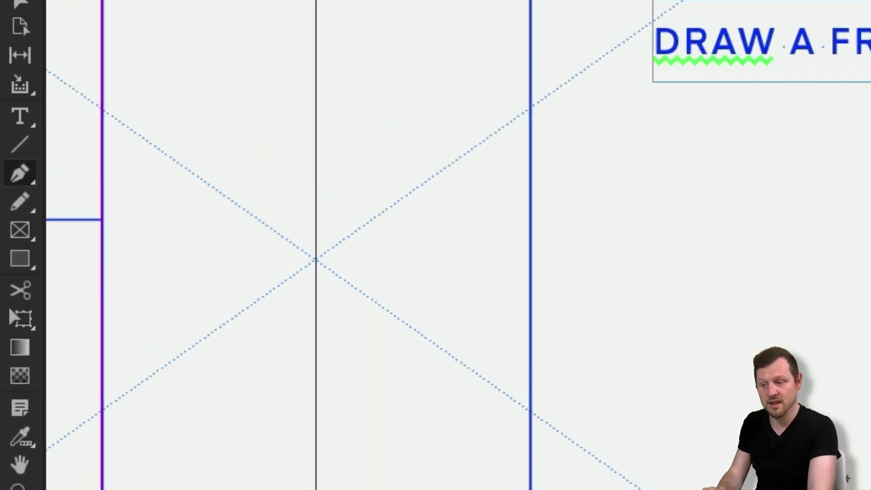
{"action": "left_click", "coordinate": [339, 214]}
{"action": "left_click", "coordinate": [370, 139]}
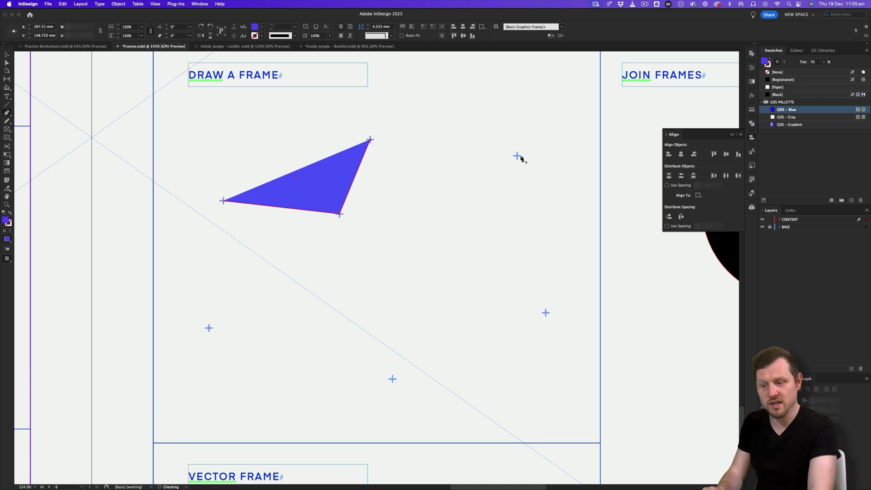
{"action": "left_click", "coordinate": [517, 155]}
{"action": "left_click", "coordinate": [545, 313]}
{"action": "left_click", "coordinate": [392, 379]}
{"action": "left_click", "coordinate": [209, 327]}
{"action": "left_click", "coordinate": [223, 201]}
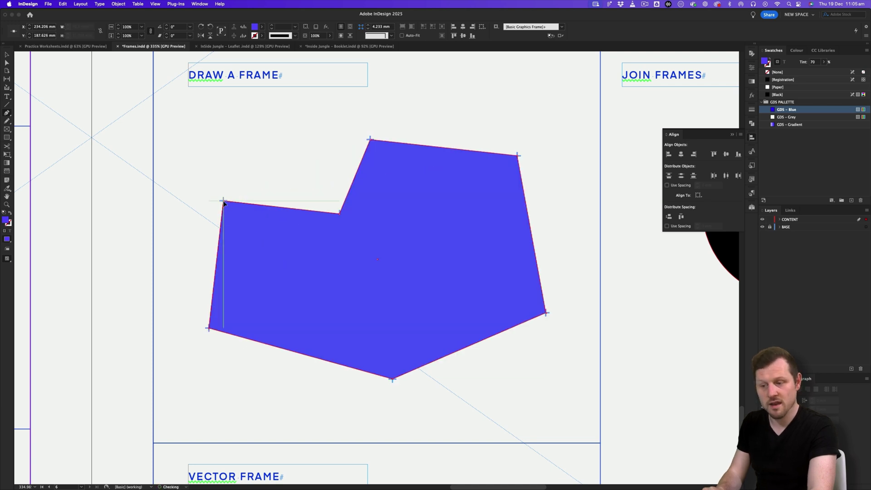
{"action": "left_click", "coordinate": [11, 213]}
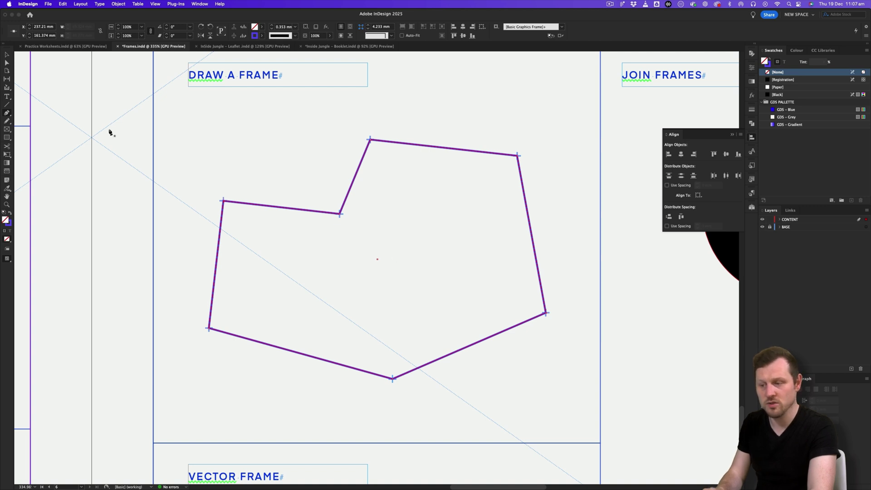
Add anchor points on the drawn frame's right and lower-left edges and pull both points inward to make a star-like outline.
{"action": "right_click", "coordinate": [7, 114]}
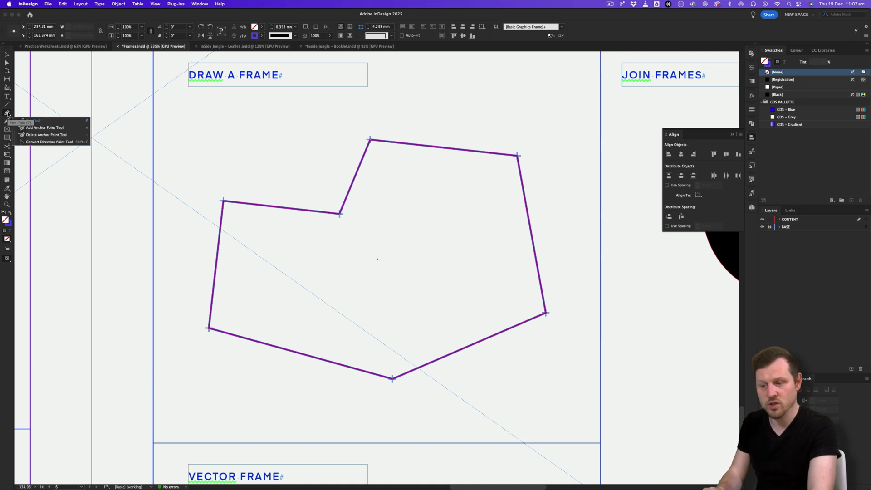
{"action": "left_click", "coordinate": [34, 127]}
{"action": "left_click", "coordinate": [531, 230]}
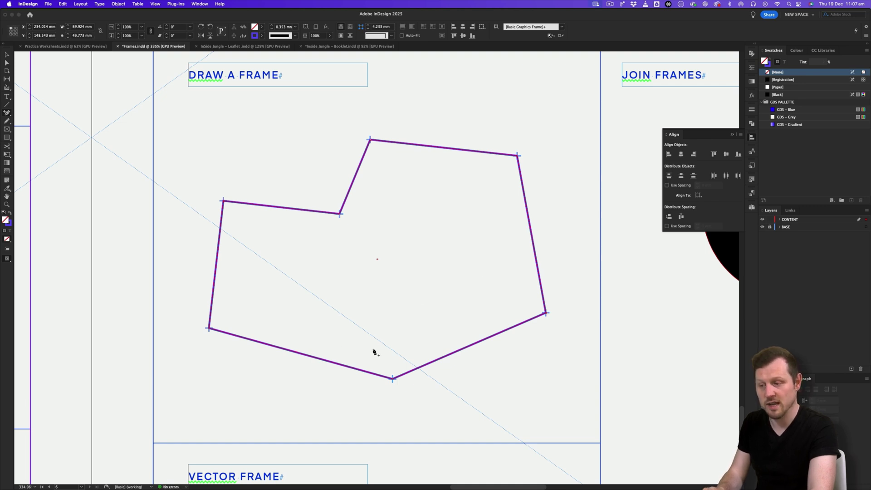
{"action": "left_click", "coordinate": [528, 216]}
{"action": "left_click_drag", "start_coordinate": [532, 230], "coordinate": [459, 244]}
{"action": "left_click_drag", "start_coordinate": [297, 355], "coordinate": [340, 294]}
{"action": "left_click", "coordinate": [559, 249]}
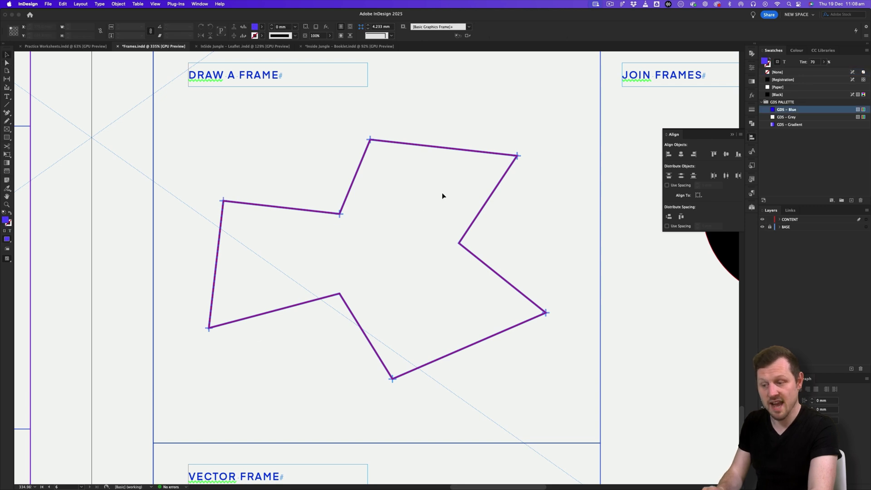
Select the leaf vector graphic under Sample 2 on the intro page and open its linked original in Illustrator.
{"action": "left_click", "coordinate": [459, 150]}
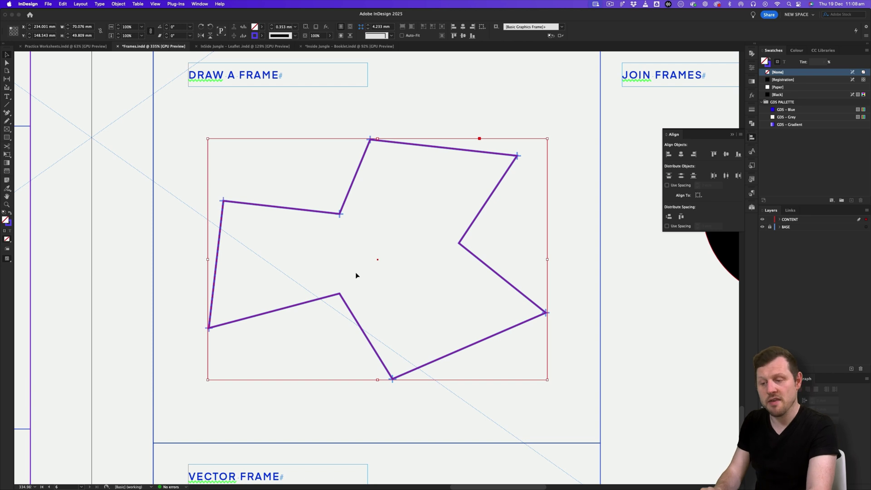
{"action": "left_click_drag", "start_coordinate": [499, 200], "coordinate": [412, 217]}
{"action": "left_click_drag", "start_coordinate": [541, 242], "coordinate": [398, 196]}
{"action": "left_click", "coordinate": [281, 342]}
{"action": "left_click_drag", "start_coordinate": [300, 354], "coordinate": [288, 327]}
{"action": "left_click_drag", "start_coordinate": [228, 344], "coordinate": [300, 284]}
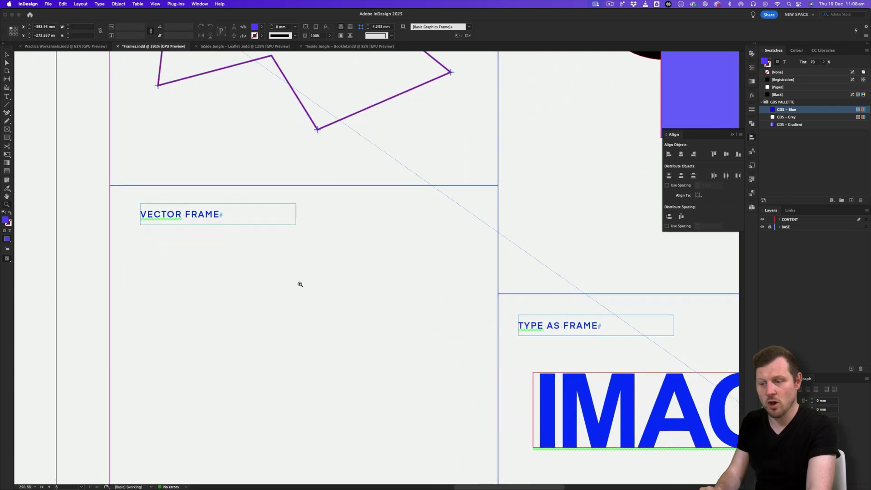
{"action": "left_click_drag", "start_coordinate": [306, 314], "coordinate": [354, 249]}
{"action": "scroll", "coordinate": [418, 218], "scroll_direction": "up", "scroll_amount": 15}
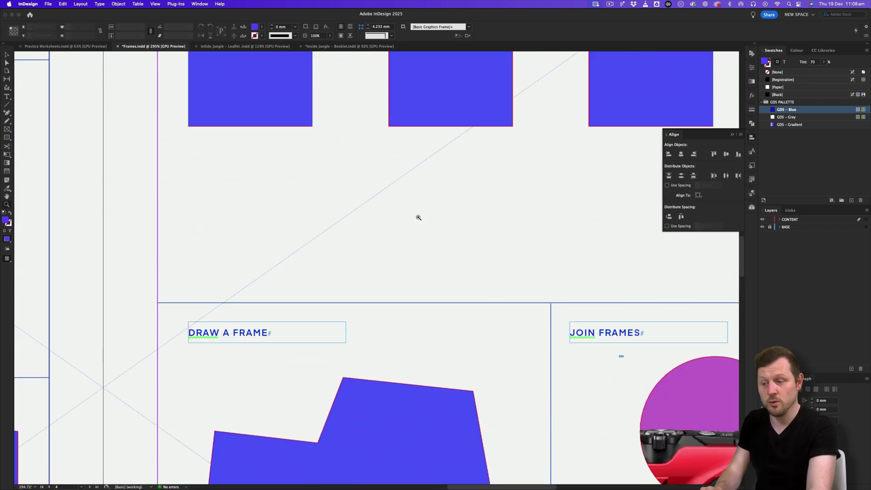
{"action": "left_click_drag", "start_coordinate": [449, 200], "coordinate": [325, 295]}
{"action": "left_click_drag", "start_coordinate": [499, 128], "coordinate": [435, 334]}
{"action": "left_click_drag", "start_coordinate": [512, 58], "coordinate": [460, 285]}
{"action": "left_click_drag", "start_coordinate": [405, 309], "coordinate": [427, 295]}
{"action": "key", "text": "v"}
{"action": "left_click", "coordinate": [425, 298]}
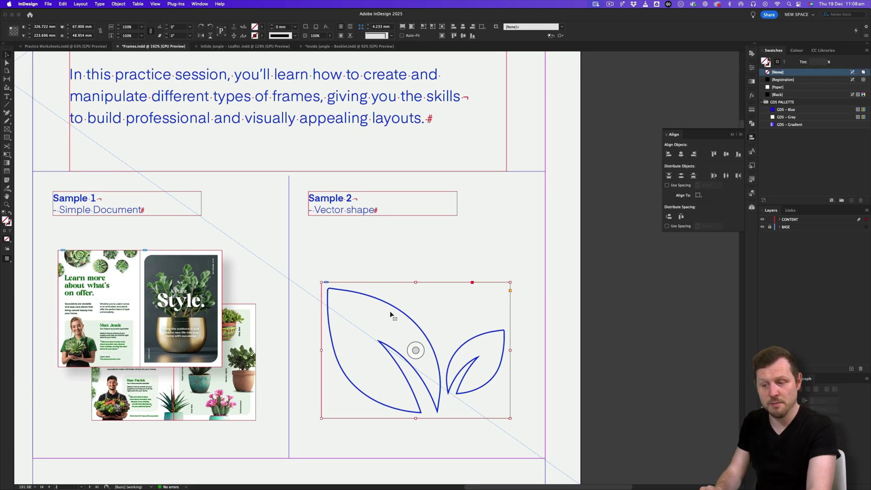
{"action": "left_click", "coordinate": [792, 211]}
{"action": "left_click", "coordinate": [859, 334]}
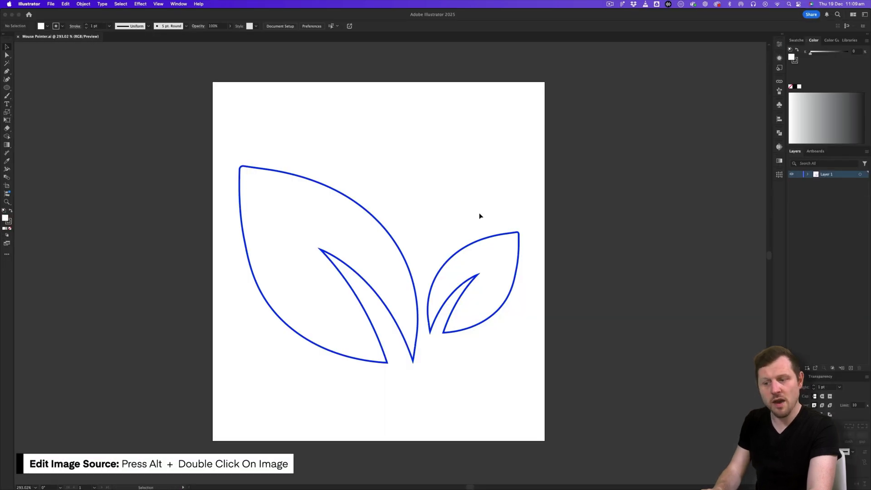
Select and copy both leaf outlines in the Mouse Pointer.ai artwork.
{"action": "left_click_drag", "start_coordinate": [228, 133], "coordinate": [510, 399]}
{"action": "key", "text": "z"}
{"action": "left_click_drag", "start_coordinate": [347, 246], "coordinate": [376, 220]}
{"action": "key", "text": "v"}
{"action": "left_click", "coordinate": [399, 103]}
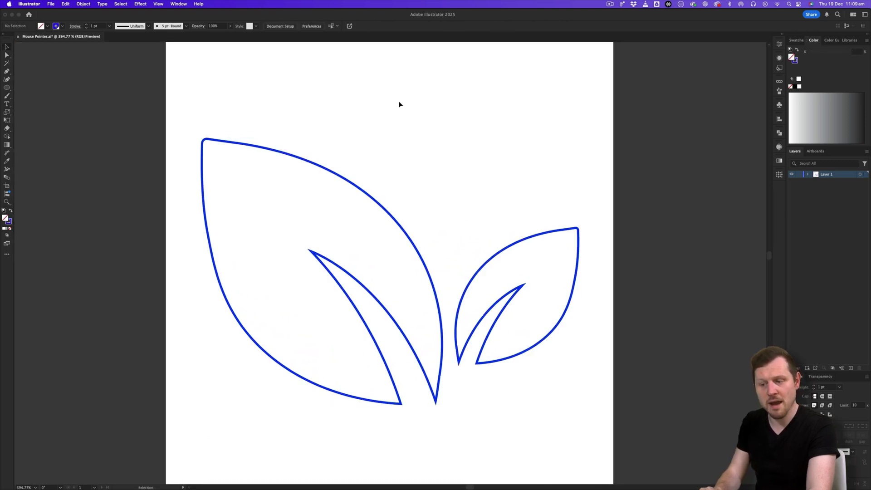
{"action": "left_click", "coordinate": [336, 174]}
{"action": "key", "text": "a"}
Switch back to InDesign, paste the leaf vector and position it under the Vector Frame heading.
{"action": "key", "text": "super+Tab"}
{"action": "left_click_drag", "start_coordinate": [399, 268], "coordinate": [424, 260]}
{"action": "key", "text": "super+v"}
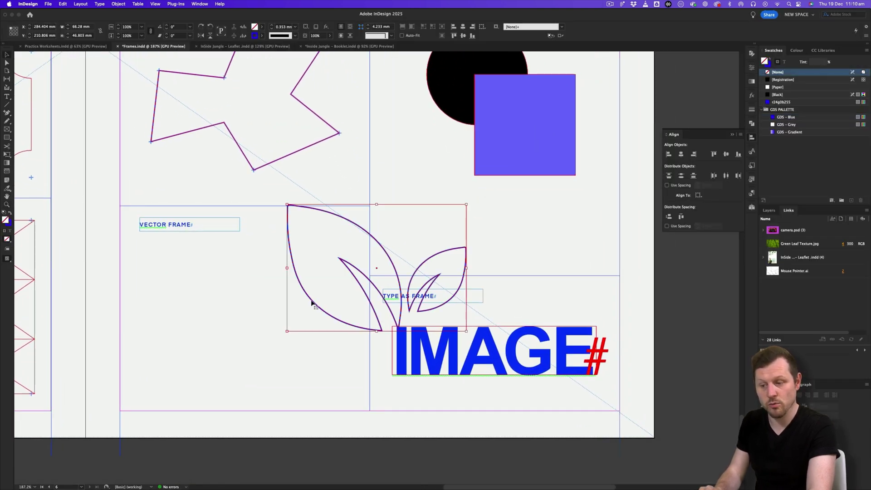
{"action": "left_click_drag", "start_coordinate": [312, 303], "coordinate": [175, 354]}
{"action": "scroll", "coordinate": [175, 355], "scroll_direction": "up", "scroll_amount": 5}
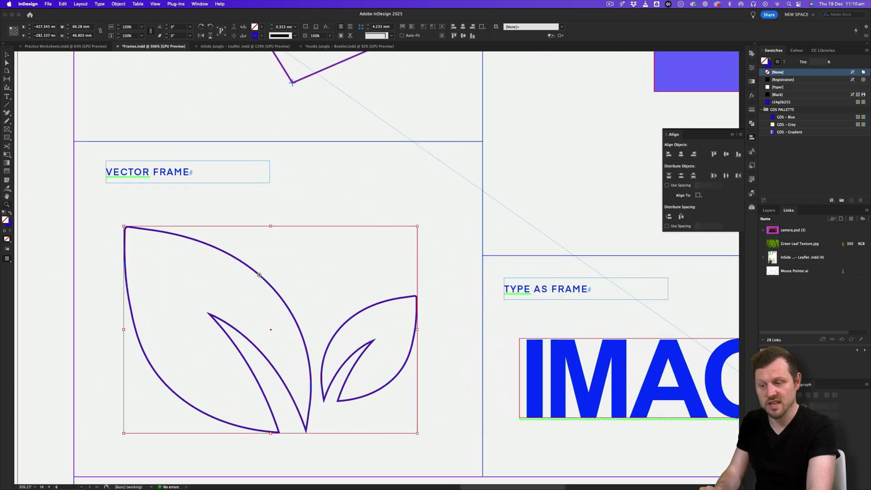
{"action": "left_click", "coordinate": [443, 154]}
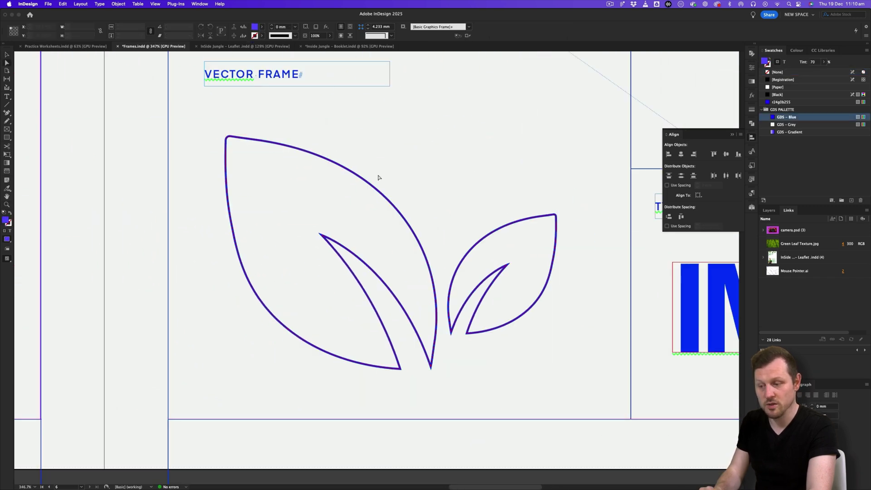
Set the pasted leaf frame's stroke to None.
{"action": "left_click", "coordinate": [364, 182]}
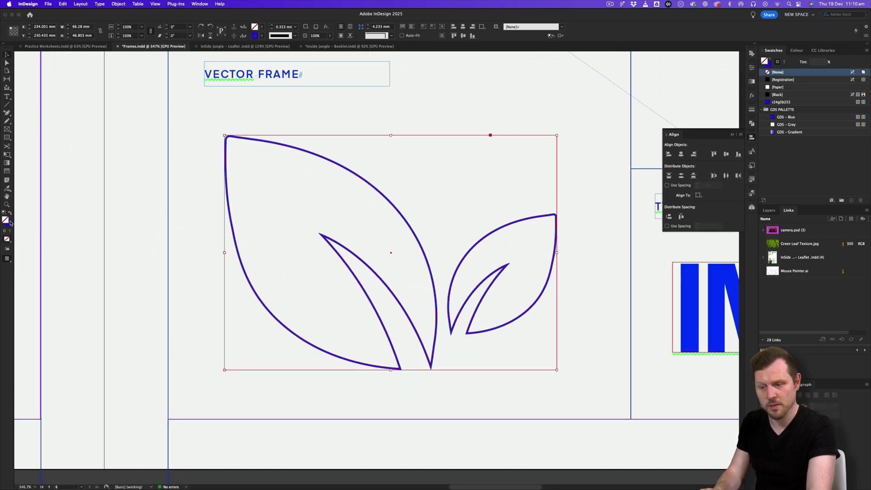
{"action": "left_click", "coordinate": [10, 222]}
{"action": "left_click", "coordinate": [766, 72]}
{"action": "left_click", "coordinate": [531, 111]}
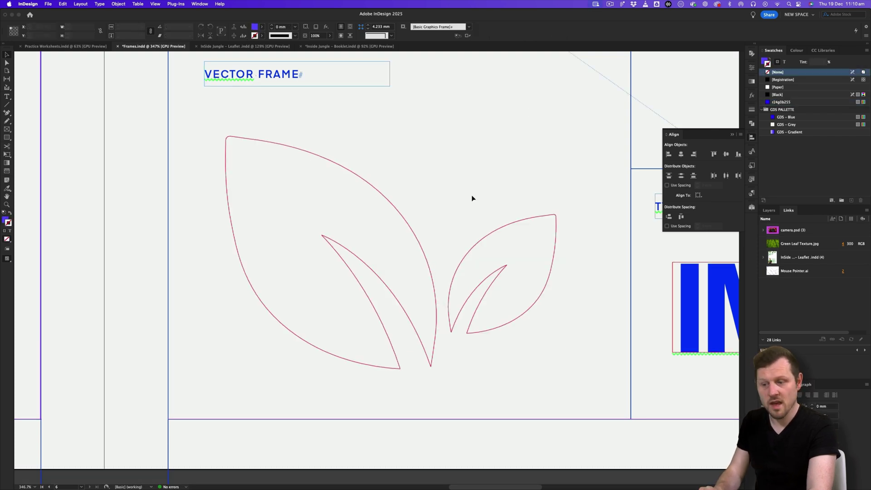
Collapse the Align panel and show the Pathfinder options for the Join Frames section.
{"action": "left_click_drag", "start_coordinate": [450, 217], "coordinate": [415, 239]}
{"action": "left_click_drag", "start_coordinate": [560, 158], "coordinate": [446, 216]}
{"action": "scroll", "coordinate": [447, 215], "scroll_direction": "right", "scroll_amount": 6}
{"action": "scroll", "coordinate": [446, 215], "scroll_direction": "up", "scroll_amount": 5}
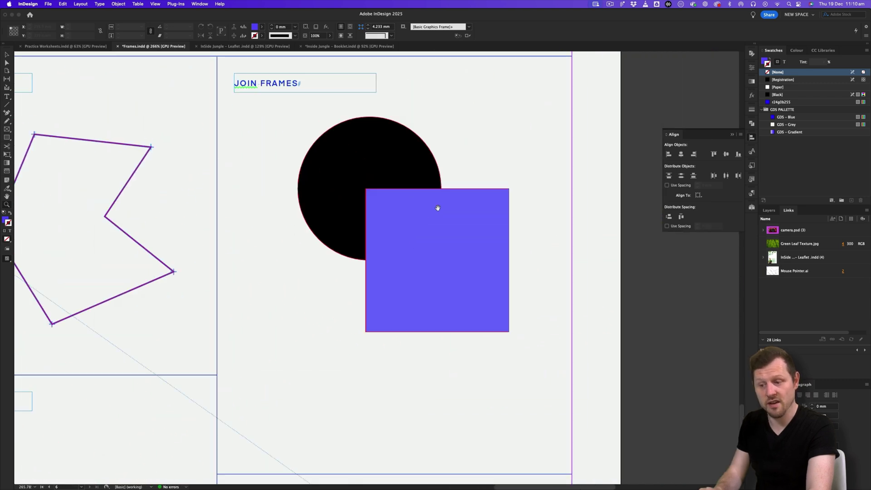
{"action": "left_click", "coordinate": [731, 135]}
{"action": "left_click", "coordinate": [752, 123]}
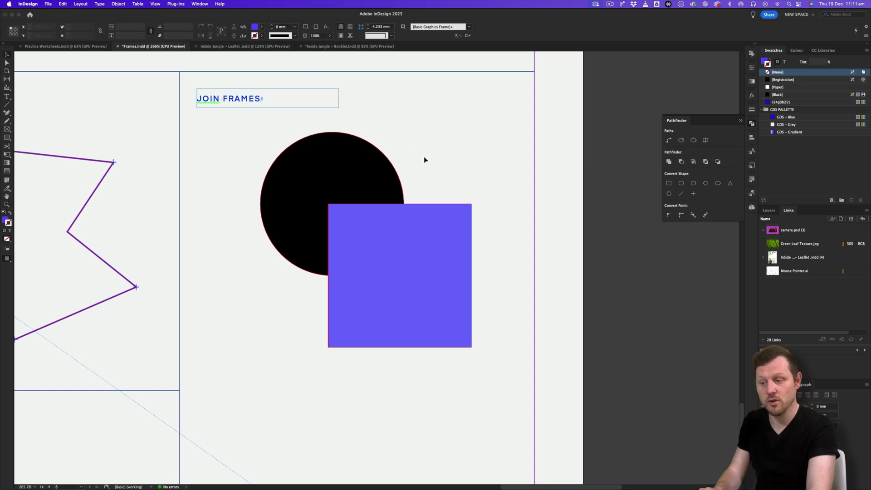
Shift the blue square slightly away from the black circle while keeping the two shapes overlapping.
{"action": "left_click_drag", "start_coordinate": [398, 225], "coordinate": [394, 257]}
{"action": "left_click_drag", "start_coordinate": [379, 187], "coordinate": [425, 234]}
{"action": "left_click_drag", "start_coordinate": [361, 278], "coordinate": [497, 107]}
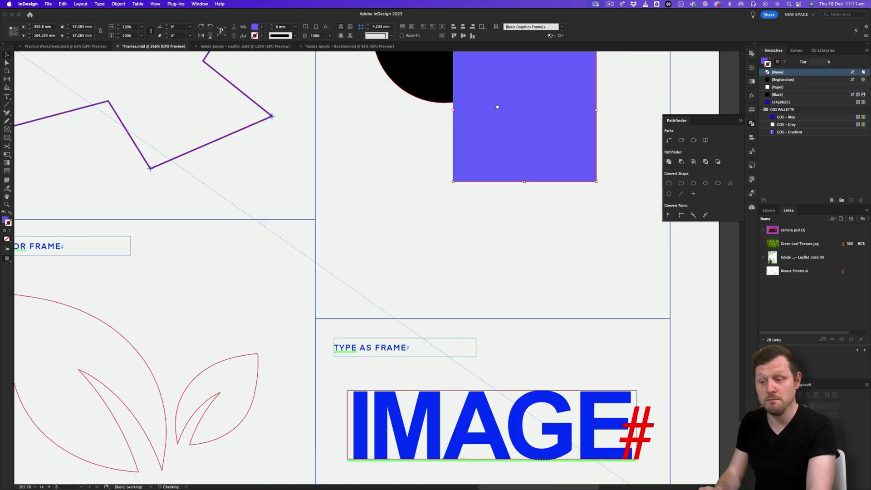
Duplicate the leaf frame into the Join Frames section, scale it to about 54 × 38 mm and overlap it with the blue square's lower part.
{"action": "left_click_drag", "start_coordinate": [205, 374], "coordinate": [507, 217]}
{"action": "scroll", "coordinate": [543, 340], "scroll_direction": "up", "scroll_amount": 3}
{"action": "scroll", "coordinate": [542, 340], "scroll_direction": "right", "scroll_amount": 2}
{"action": "left_click_drag", "start_coordinate": [566, 362], "coordinate": [522, 331]}
{"action": "left_click_drag", "start_coordinate": [440, 271], "coordinate": [474, 297]}
{"action": "scroll", "coordinate": [479, 295], "scroll_direction": "up", "scroll_amount": 3}
{"action": "scroll", "coordinate": [479, 294], "scroll_direction": "right", "scroll_amount": 2}
{"action": "left_click_drag", "start_coordinate": [399, 333], "coordinate": [389, 323]}
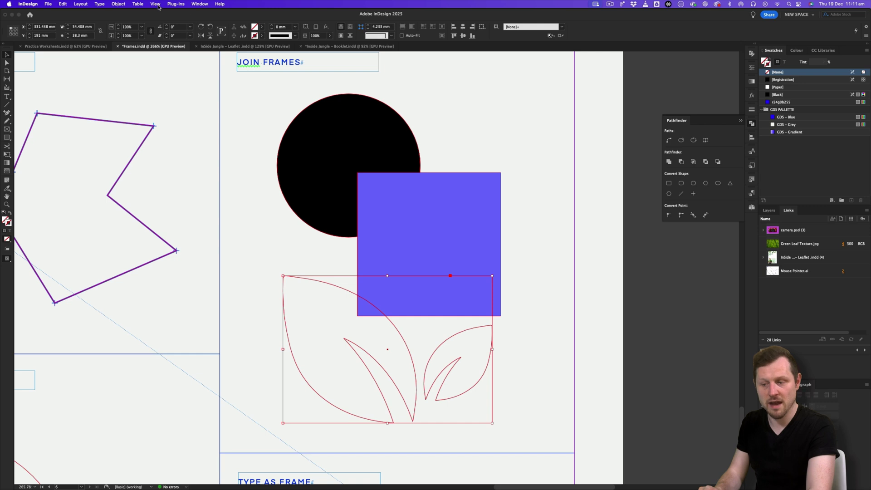
Select the circle, square and leaf frame and combine them into one shape with Pathfinder Add.
{"action": "left_click", "coordinate": [198, 4]}
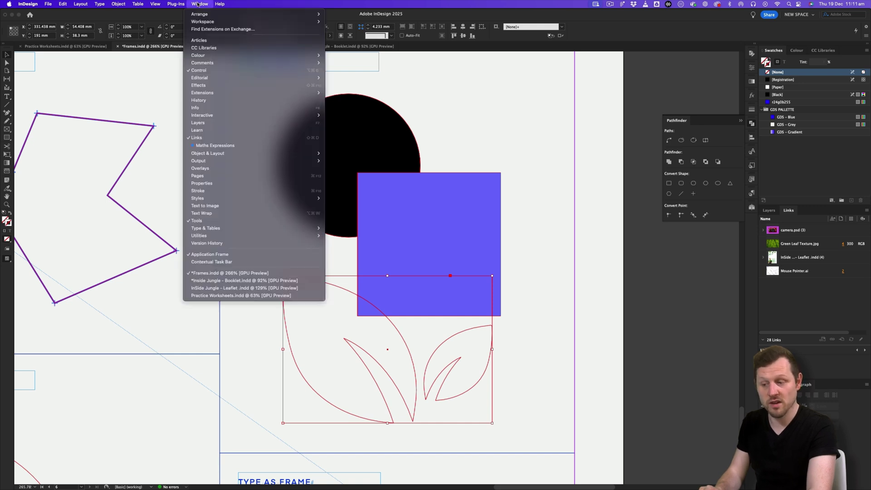
{"action": "mouse_move", "coordinate": [272, 153]}
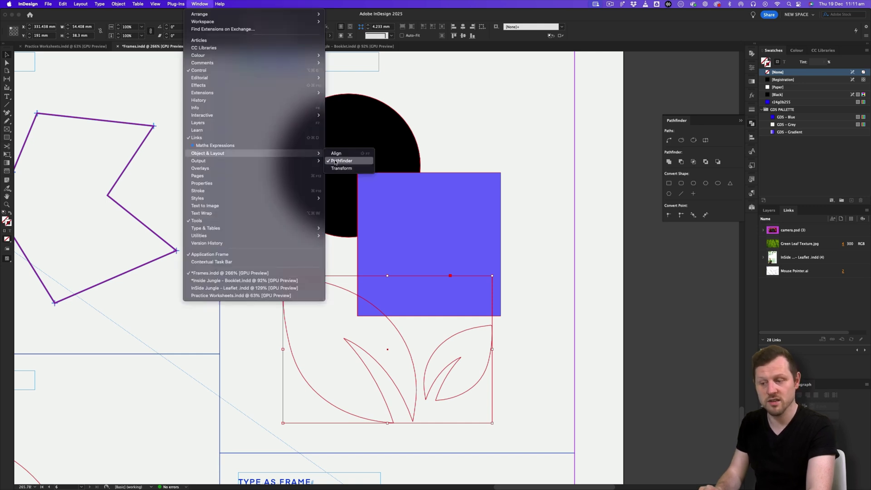
{"action": "left_click", "coordinate": [501, 141]}
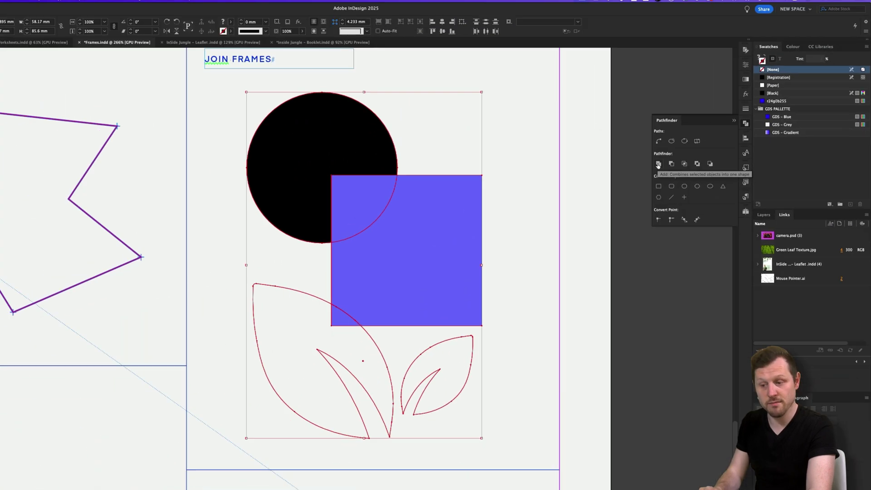
{"action": "left_click", "coordinate": [366, 221]}
{"action": "left_click", "coordinate": [541, 225]}
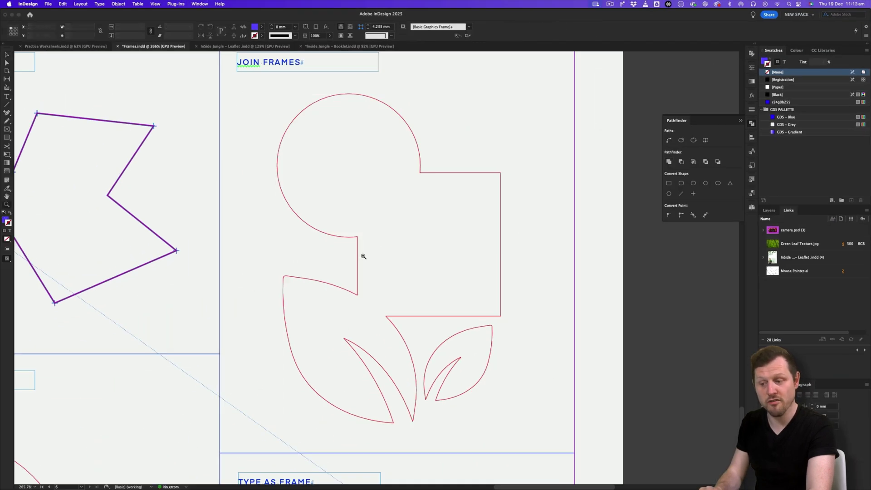
Examine the finished Join Frames and Type as Frame examples with and without preview, and return to the worksheet's Type as Frame section.
{"action": "scroll", "coordinate": [381, 241], "scroll_direction": "up", "scroll_amount": 3}
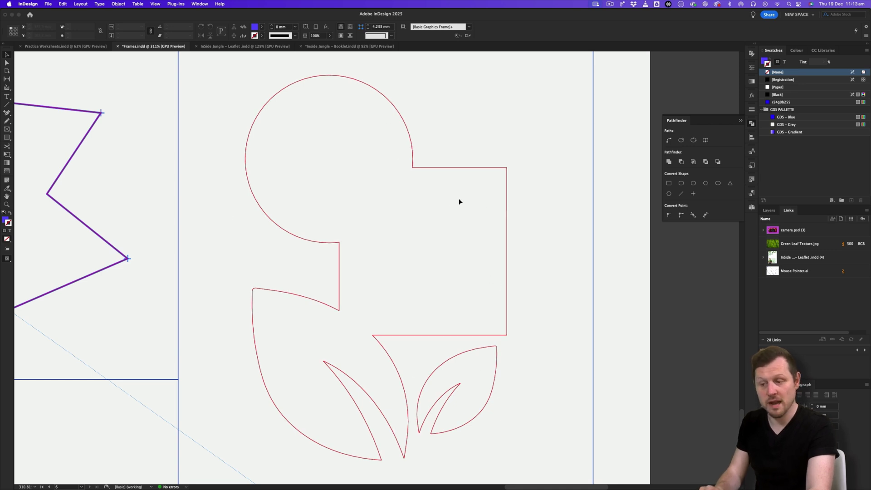
{"action": "key", "text": "z"}
{"action": "left_click_drag", "start_coordinate": [459, 202], "coordinate": [395, 235]}
{"action": "scroll", "coordinate": [431, 237], "scroll_direction": "up", "scroll_amount": 10}
{"action": "left_click_drag", "start_coordinate": [421, 261], "coordinate": [561, 200]}
{"action": "key", "text": "v"}
{"action": "key", "text": "w"}
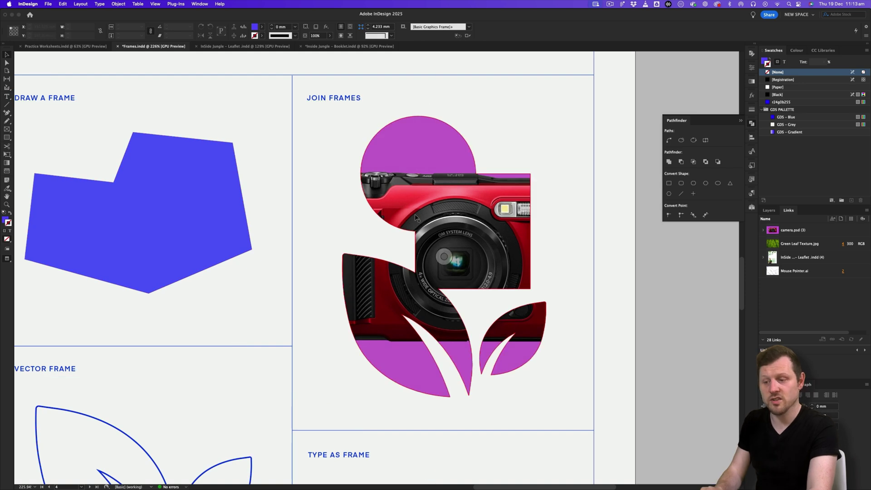
{"action": "key", "text": "w"}
{"action": "scroll", "coordinate": [500, 360], "scroll_direction": "down", "scroll_amount": 10}
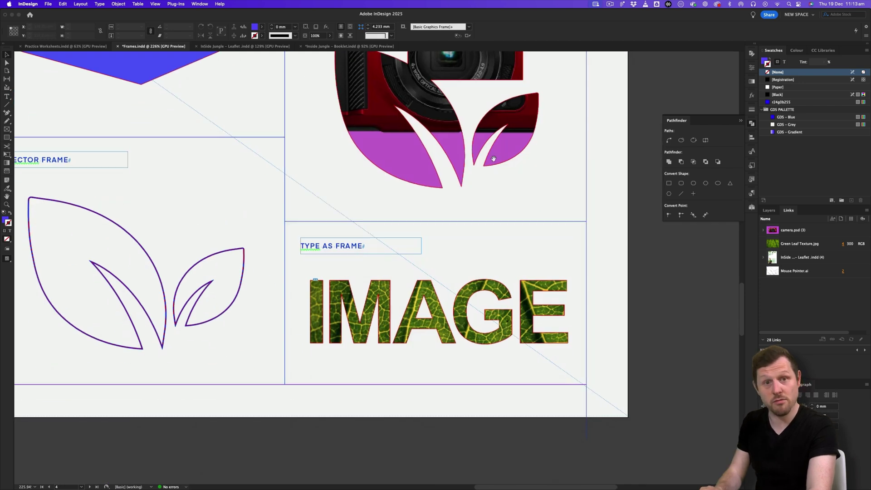
{"action": "scroll", "coordinate": [509, 359], "scroll_direction": "down", "scroll_amount": 20}
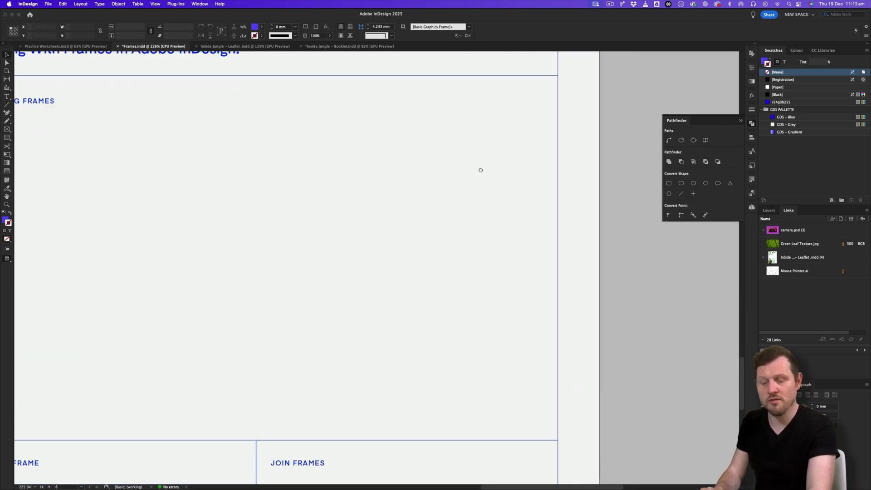
{"action": "scroll", "coordinate": [415, 249], "scroll_direction": "up", "scroll_amount": 2}
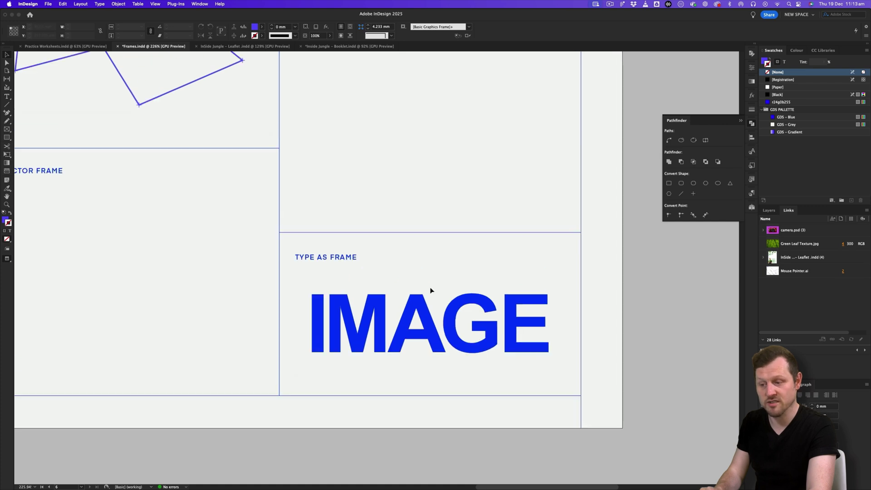
{"action": "key", "text": "w"}
{"action": "scroll", "coordinate": [453, 254], "scroll_direction": "up", "scroll_amount": 1}
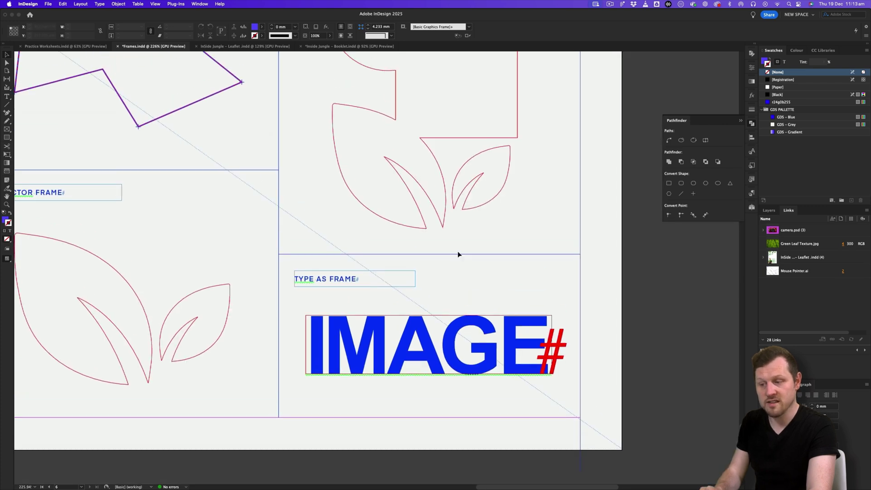
Convert the IMAGE text frame in the Type as Frame section to outlines.
{"action": "double_click", "coordinate": [446, 338]}
{"action": "left_click_drag", "start_coordinate": [328, 334], "coordinate": [503, 335]}
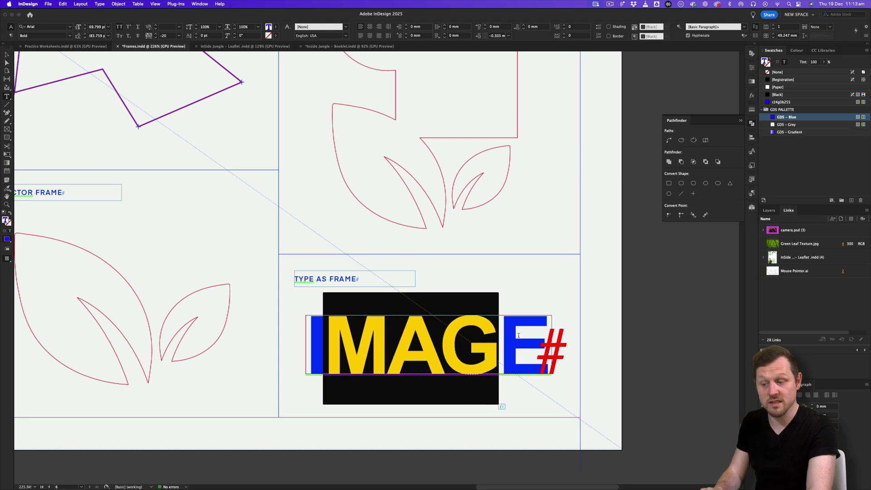
{"action": "key", "text": "Escape"}
{"action": "scroll", "coordinate": [486, 323], "scroll_direction": "down", "scroll_amount": 1}
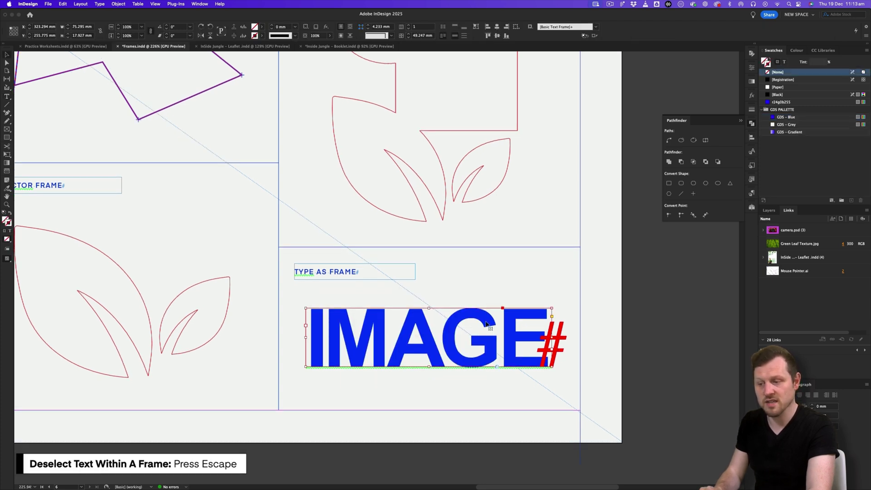
{"action": "left_click_drag", "start_coordinate": [489, 320], "coordinate": [486, 322]}
{"action": "left_click", "coordinate": [100, 5]}
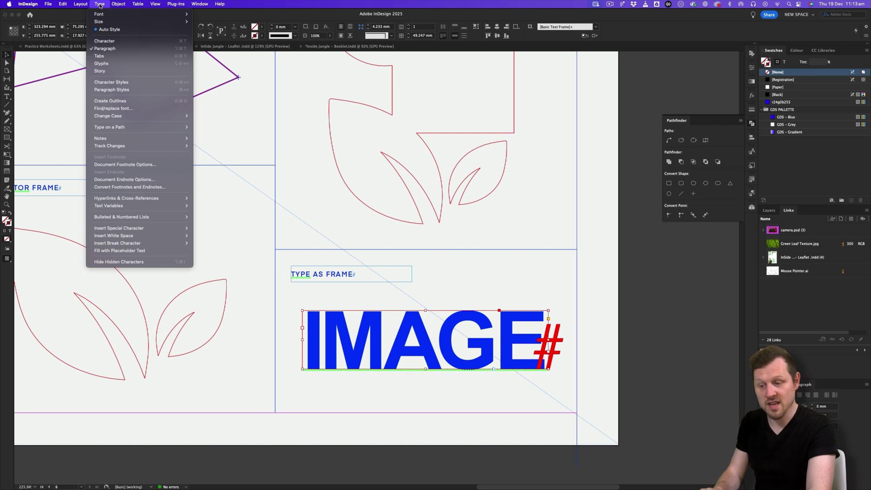
{"action": "left_click", "coordinate": [111, 101]}
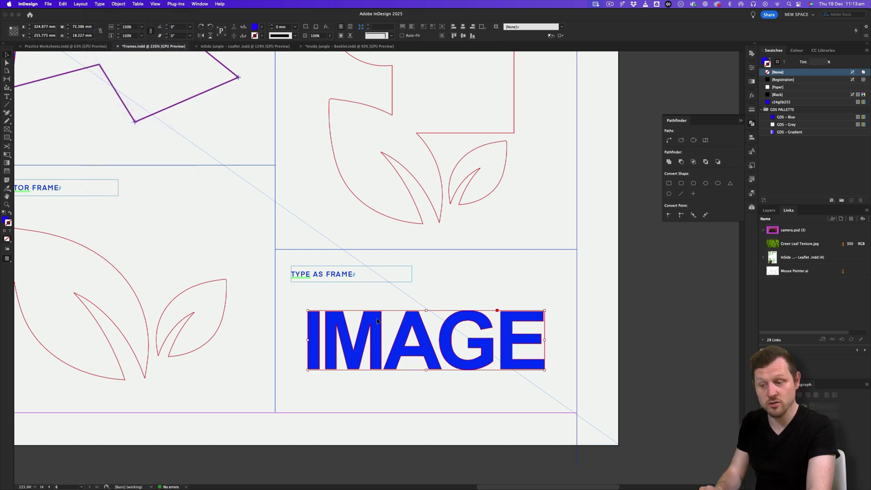
Inspect the outlined IMAGE letter paths up close and compare them with the finished Type as Frame example.
{"action": "key", "text": "z"}
{"action": "left_click_drag", "start_coordinate": [406, 344], "coordinate": [449, 331]}
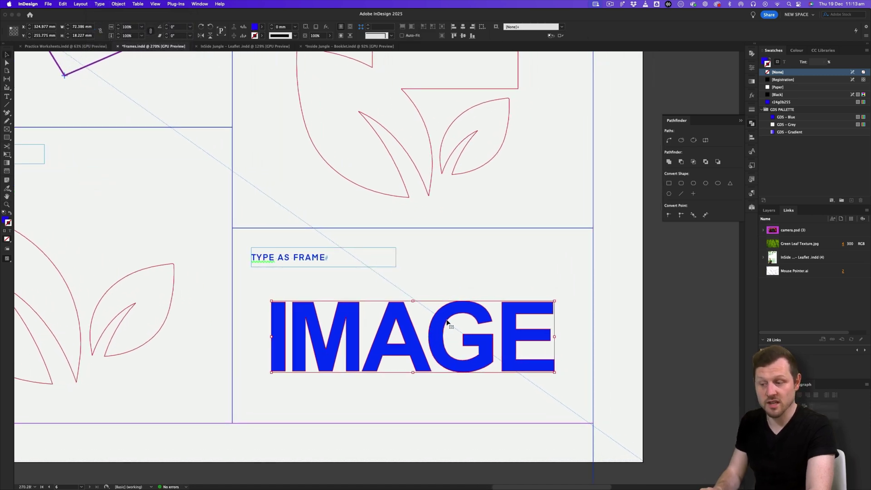
{"action": "left_click", "coordinate": [432, 296]}
{"action": "key", "text": "a"}
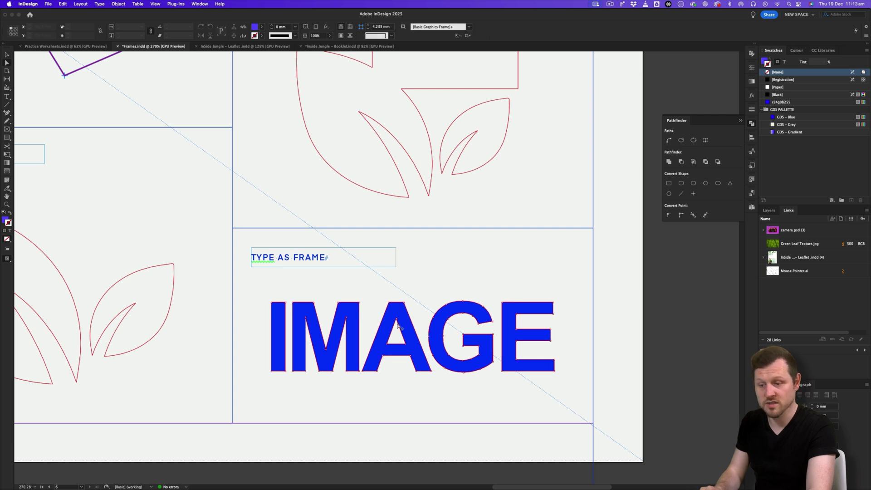
{"action": "scroll", "coordinate": [397, 324], "scroll_direction": "up", "scroll_amount": 6}
{"action": "scroll", "coordinate": [398, 326], "scroll_direction": "down", "scroll_amount": 5}
{"action": "left_click_drag", "start_coordinate": [472, 311], "coordinate": [451, 309]}
{"action": "left_click", "coordinate": [574, 268]}
{"action": "left_click", "coordinate": [527, 288]}
{"action": "left_click", "coordinate": [527, 283]}
{"action": "key", "text": "z"}
{"action": "left_click_drag", "start_coordinate": [526, 287], "coordinate": [358, 288]}
{"action": "scroll", "coordinate": [380, 288], "scroll_direction": "up", "scroll_amount": 8}
{"action": "left_click_drag", "start_coordinate": [400, 209], "coordinate": [483, 194]}
{"action": "key", "text": "v"}
{"action": "double_click", "coordinate": [431, 250]}
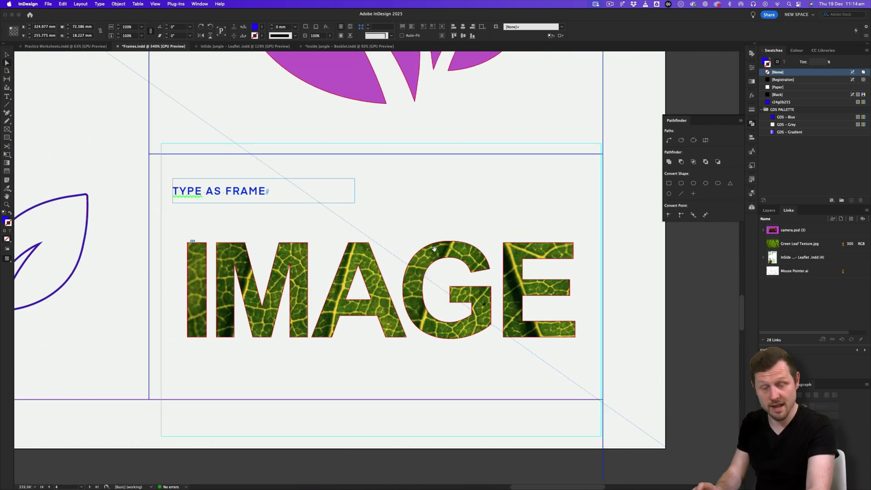
{"action": "key", "text": "w"}
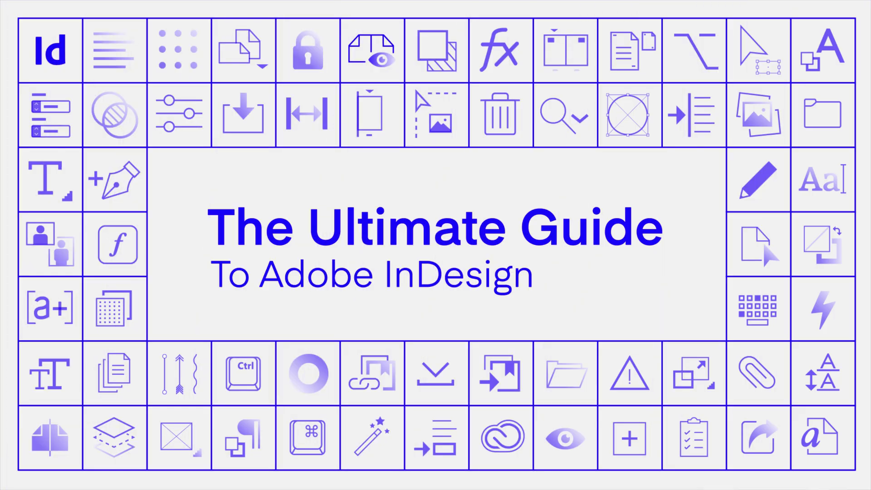